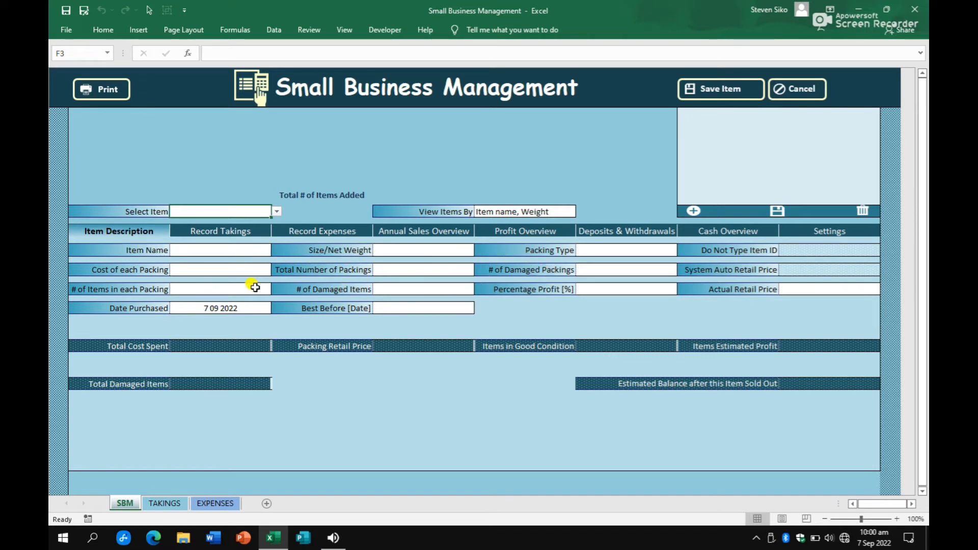
Step: Review the Record Takings, Record Expenses, Annual Sales Overview, Profit Overview, and Deposits & Withdrawals sections and their entry fields
{"action": "left_click", "coordinate": [230, 233]}
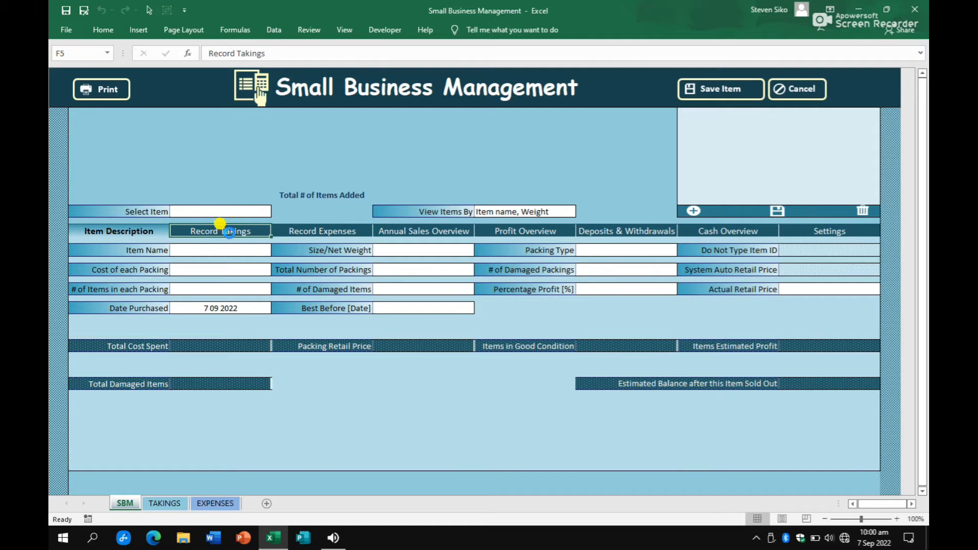
{"action": "left_click", "coordinate": [232, 322]}
{"action": "left_click", "coordinate": [319, 232]}
{"action": "left_click", "coordinate": [306, 292]}
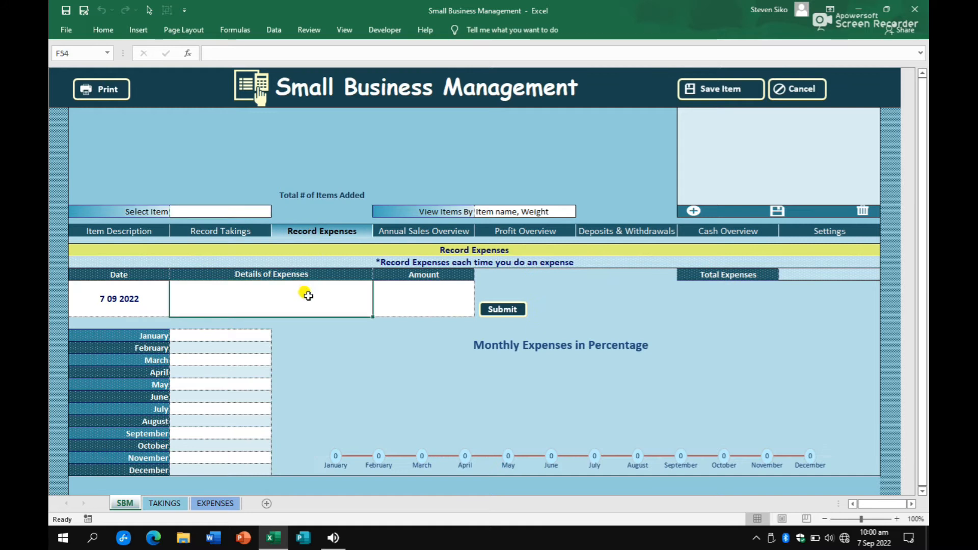
{"action": "left_click", "coordinate": [416, 300]}
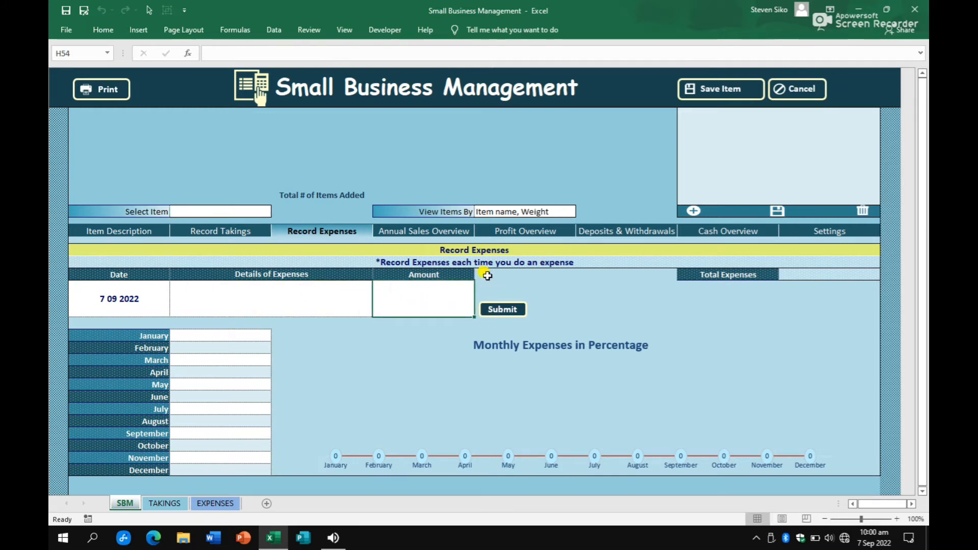
{"action": "left_click", "coordinate": [436, 230]}
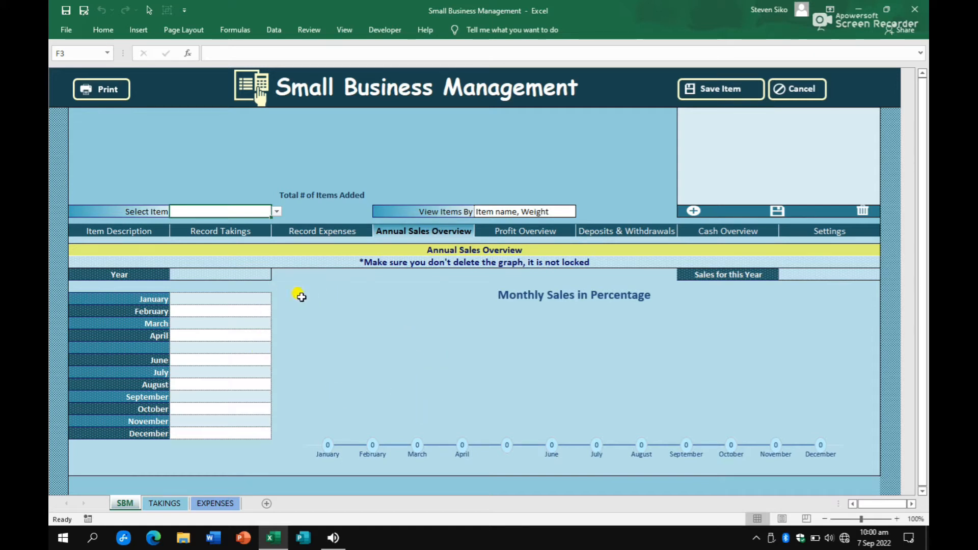
{"action": "left_click", "coordinate": [504, 228]}
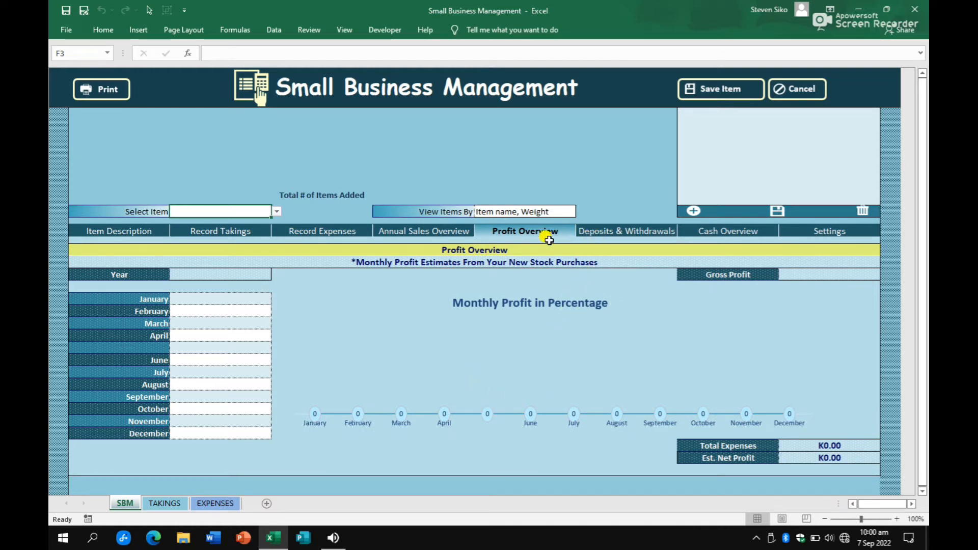
{"action": "left_click", "coordinate": [610, 232]}
{"action": "left_click", "coordinate": [214, 347]}
{"action": "left_click", "coordinate": [493, 349]}
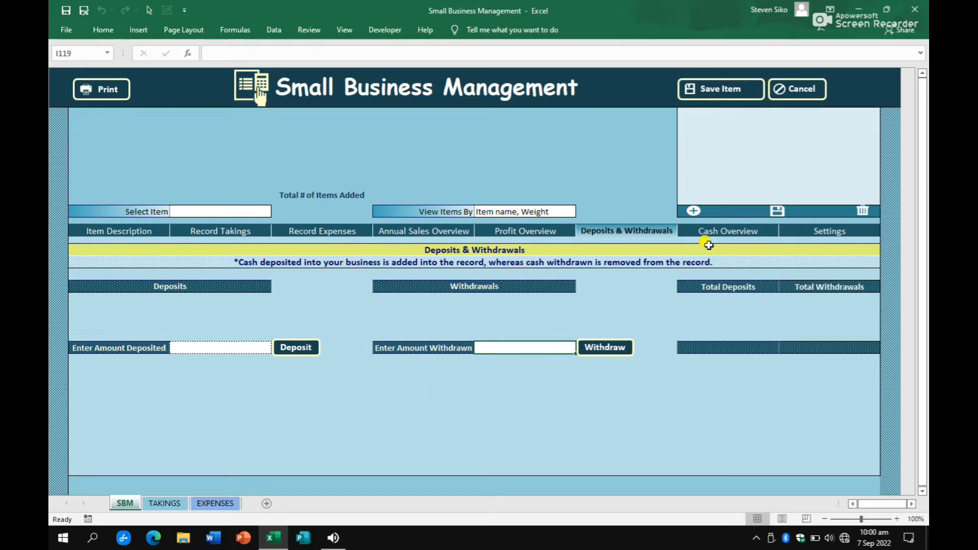
Step: Examine the Cash Overview figures for credit, stock, estimated gross profit, cash on hand and business worth
{"action": "left_click", "coordinate": [719, 230]}
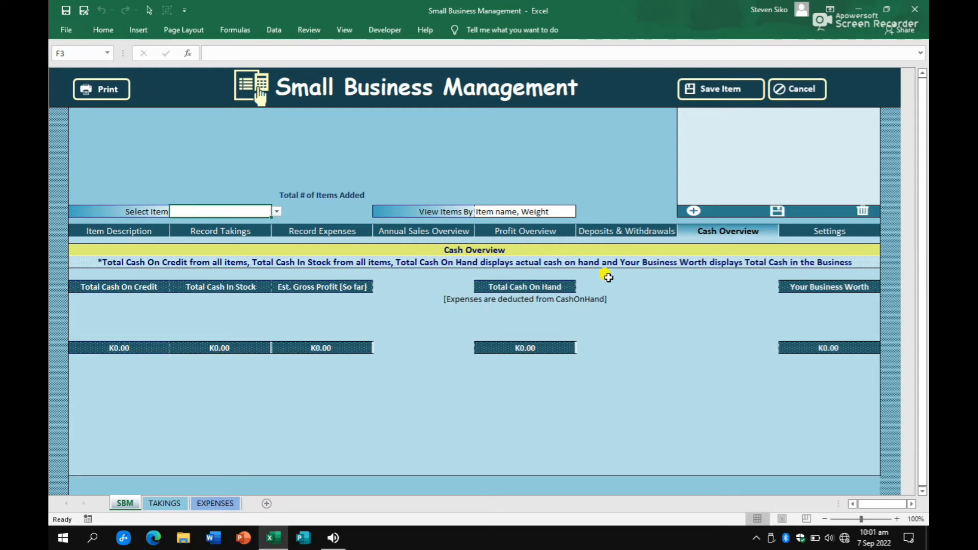
{"action": "left_click", "coordinate": [110, 348]}
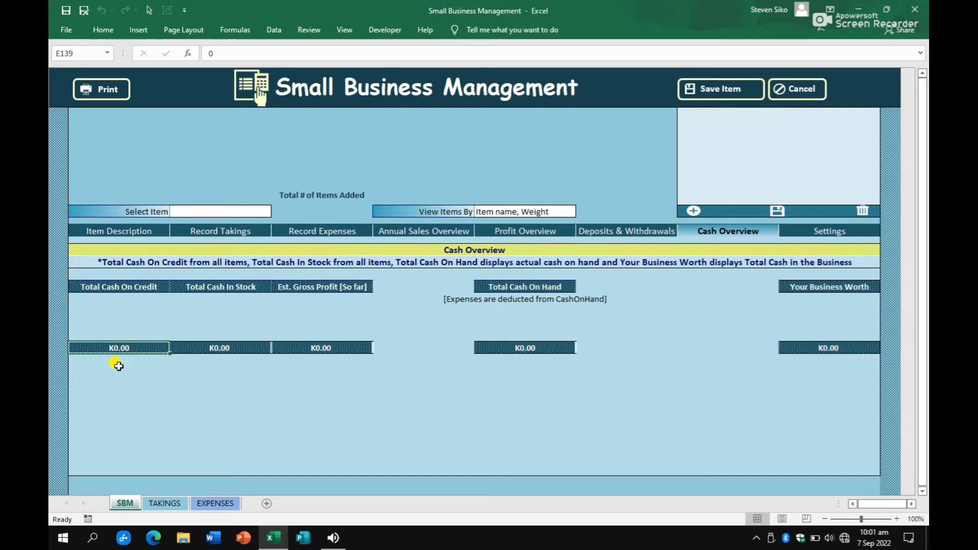
{"action": "left_click", "coordinate": [217, 347]}
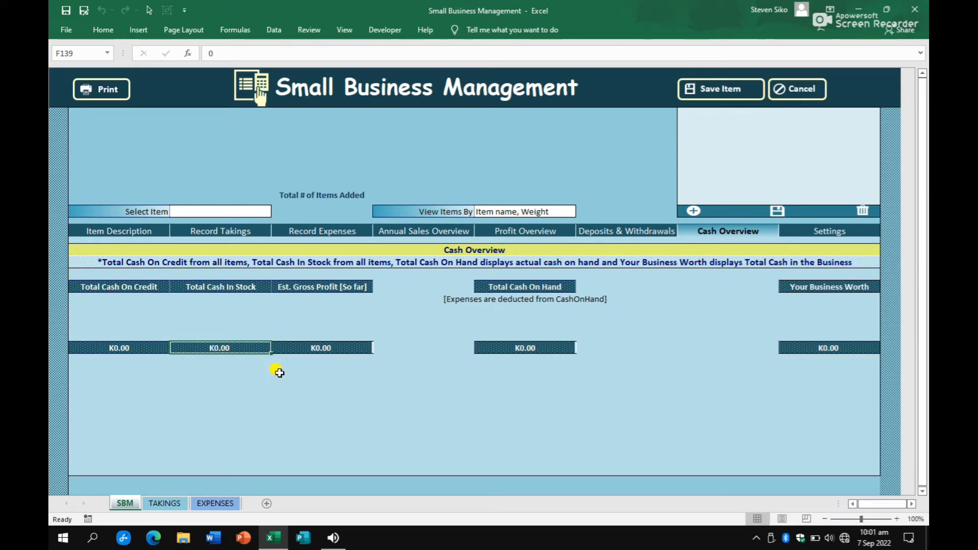
{"action": "left_click", "coordinate": [321, 347]}
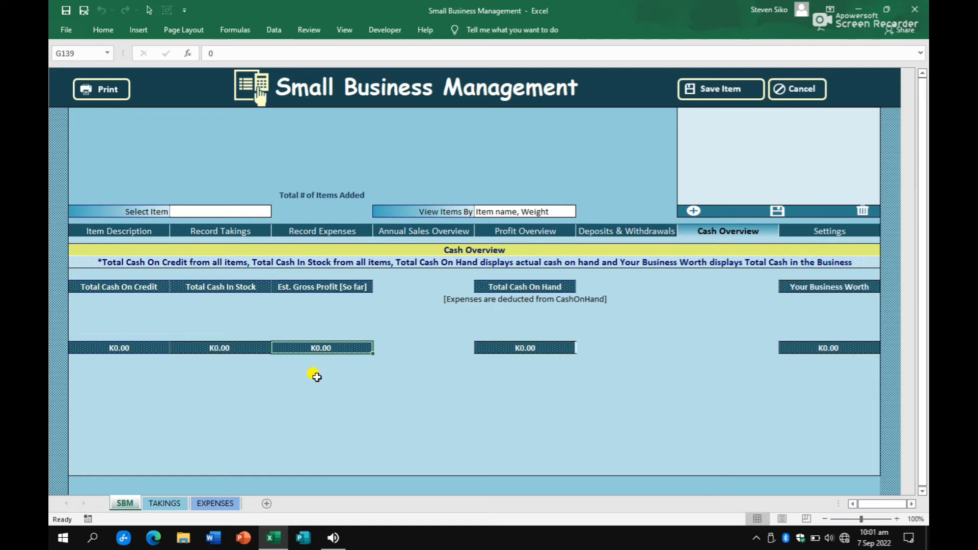
{"action": "left_click", "coordinate": [309, 288]}
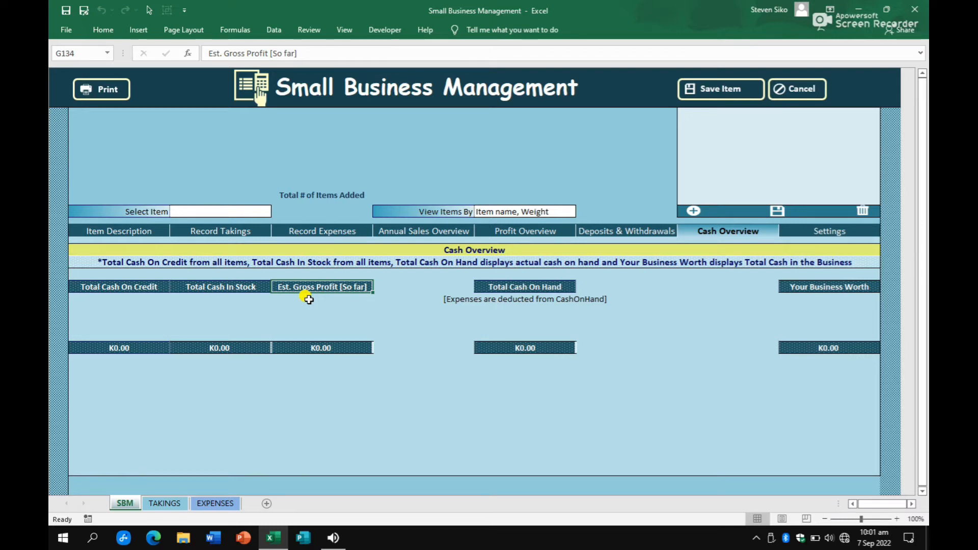
{"action": "left_click", "coordinate": [501, 343]}
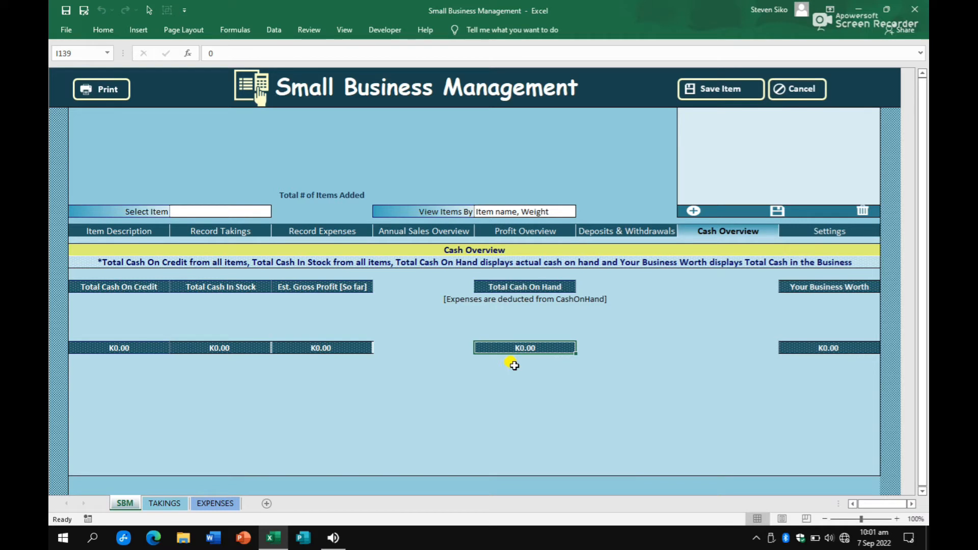
{"action": "left_click", "coordinate": [788, 290]}
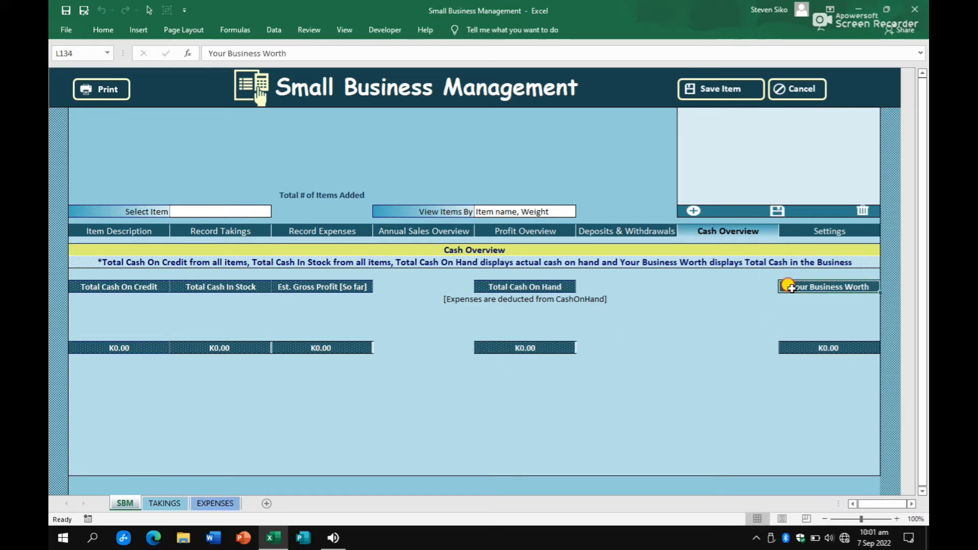
{"action": "left_click", "coordinate": [798, 347]}
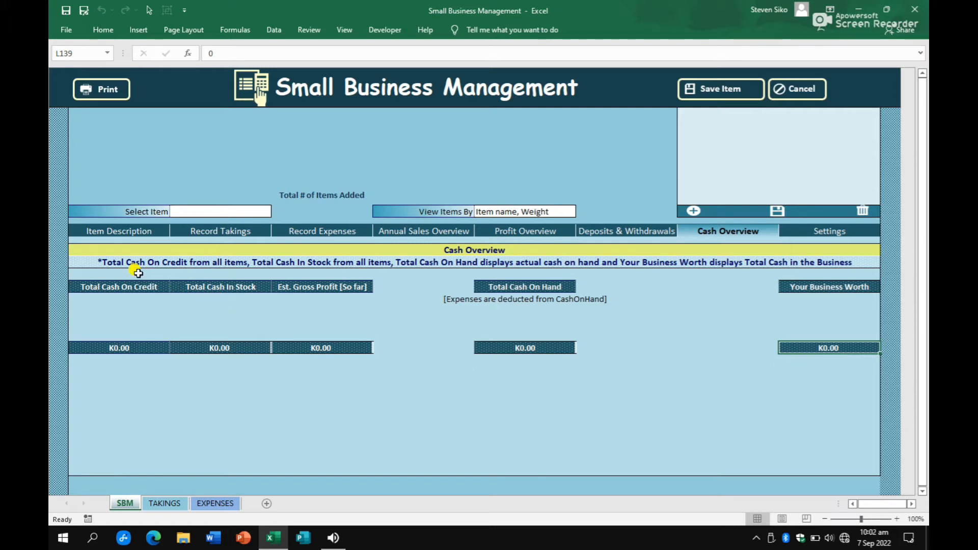
Step: In the Item Description section, enter item name Twisties, size/net weight 25g and packing type Ctn
{"action": "left_click", "coordinate": [92, 232]}
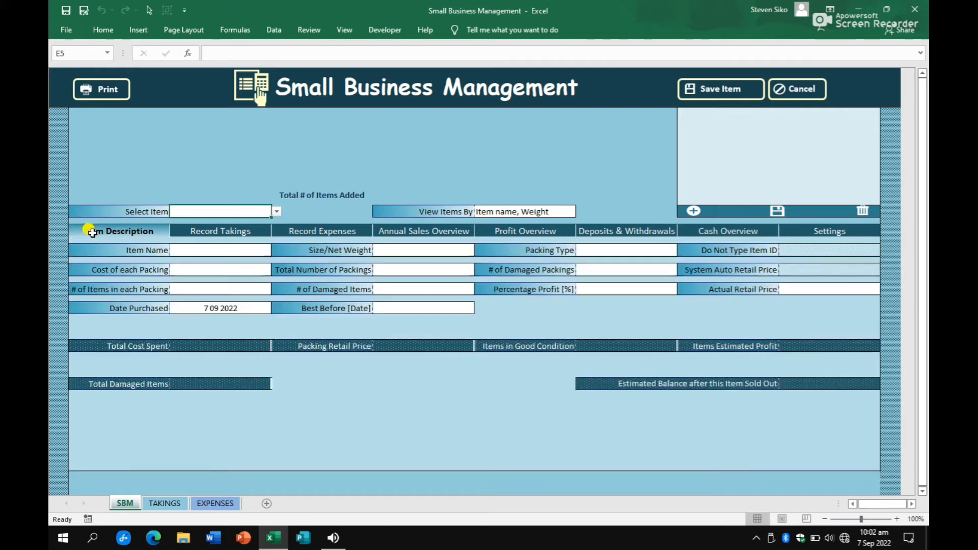
{"action": "left_click", "coordinate": [92, 232]}
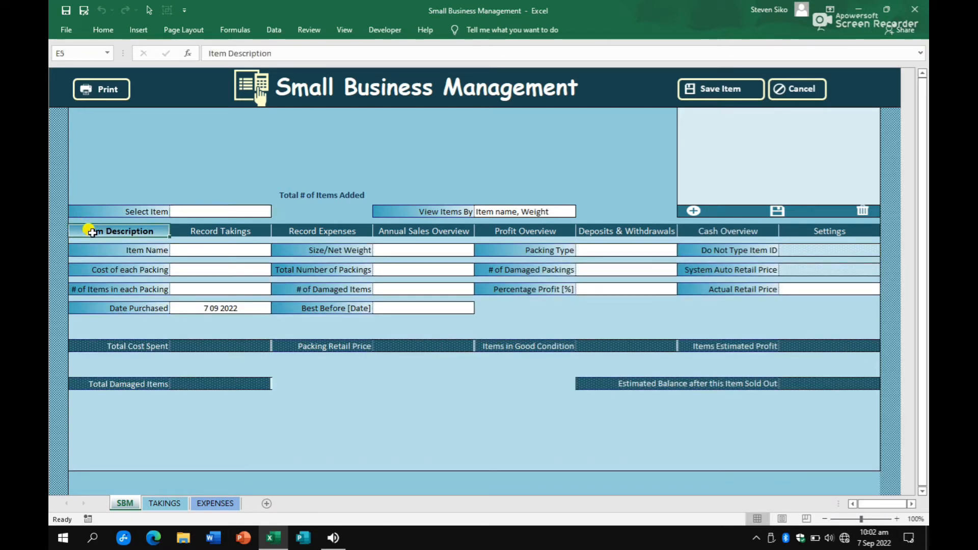
{"action": "left_click", "coordinate": [201, 251]}
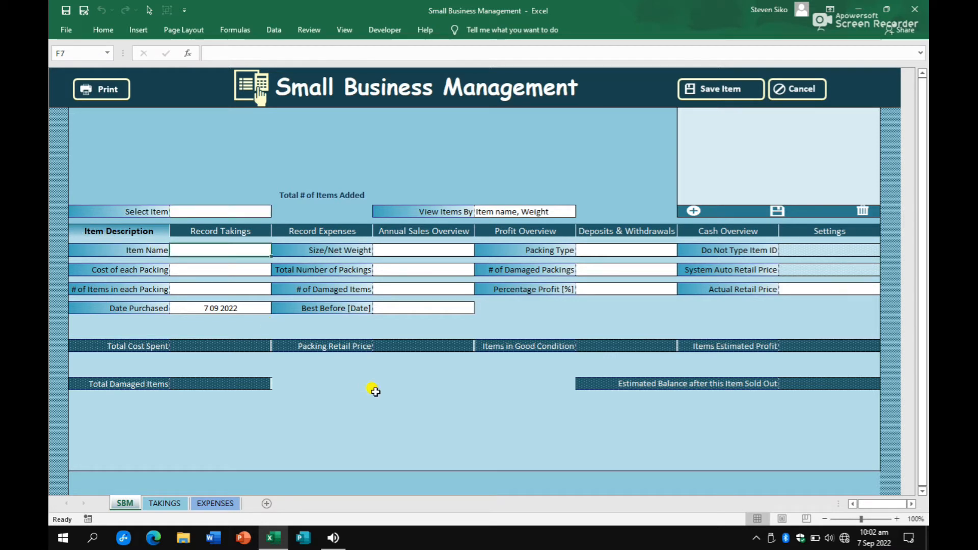
{"action": "type", "text": "Twisties"}
{"action": "key", "text": "Tab"}
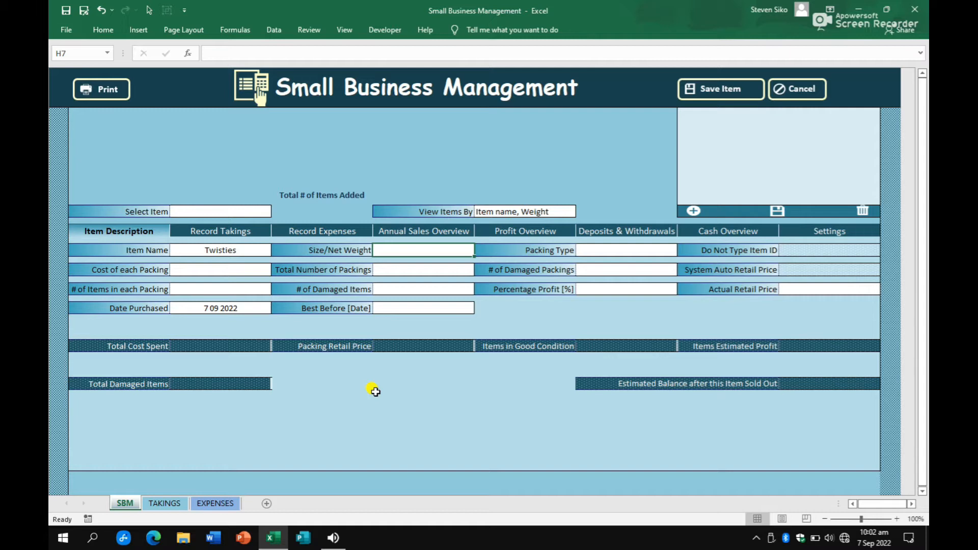
{"action": "type", "text": "25g"}
{"action": "key", "text": "Tab"}
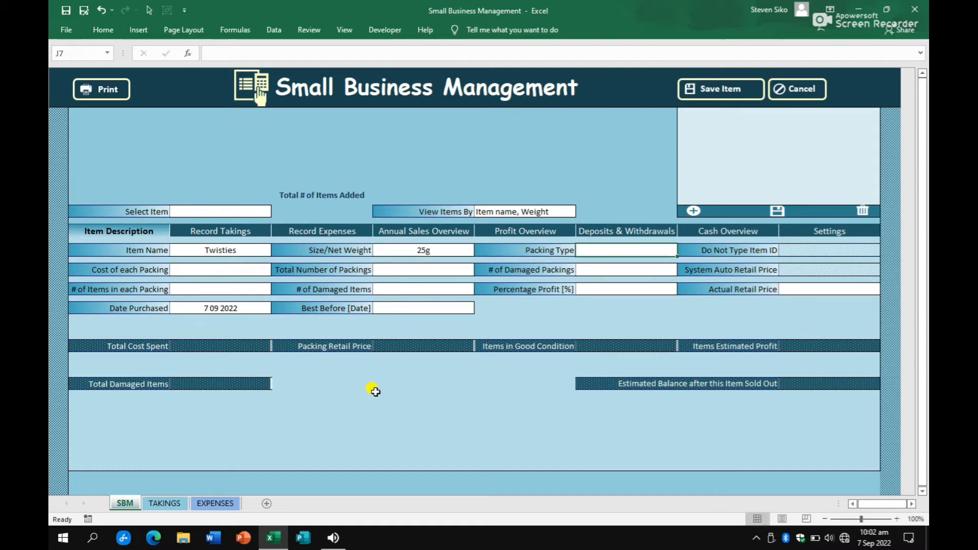
{"action": "type", "text": "Ctn"}
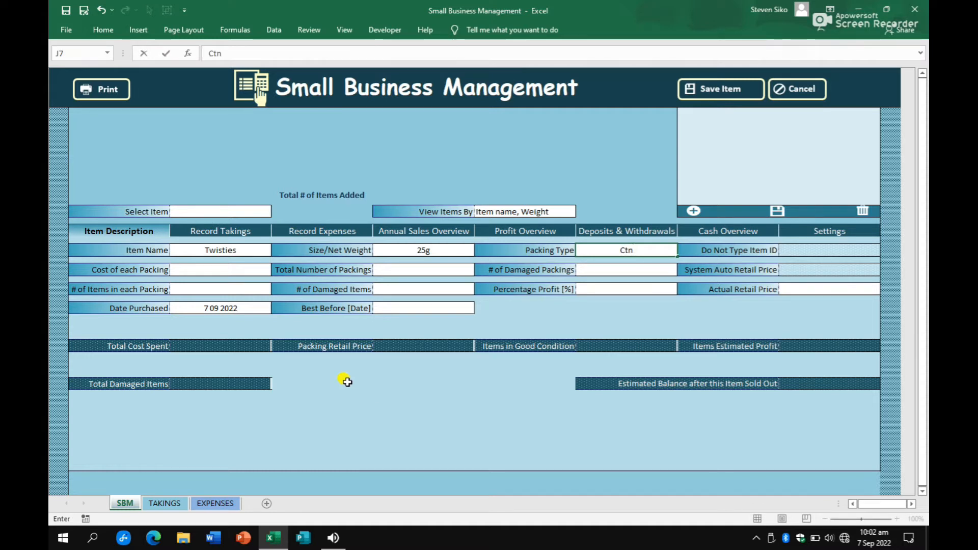
Step: Enter the Twisties packing details: cost of each packing 36, total number of packings 5, damaged packings 0
{"action": "left_click", "coordinate": [183, 269]}
{"action": "type", "text": "36"}
{"action": "left_click", "coordinate": [387, 272]}
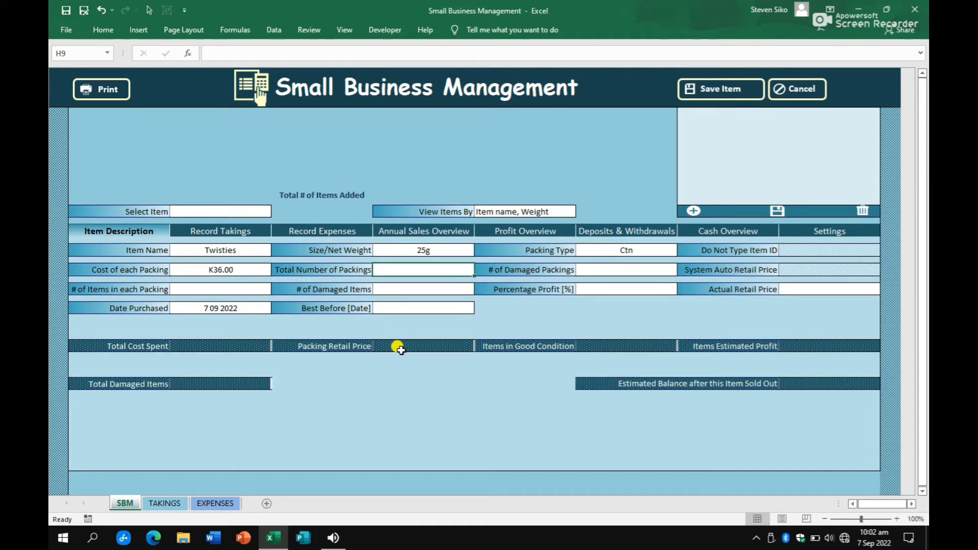
{"action": "type", "text": "5"}
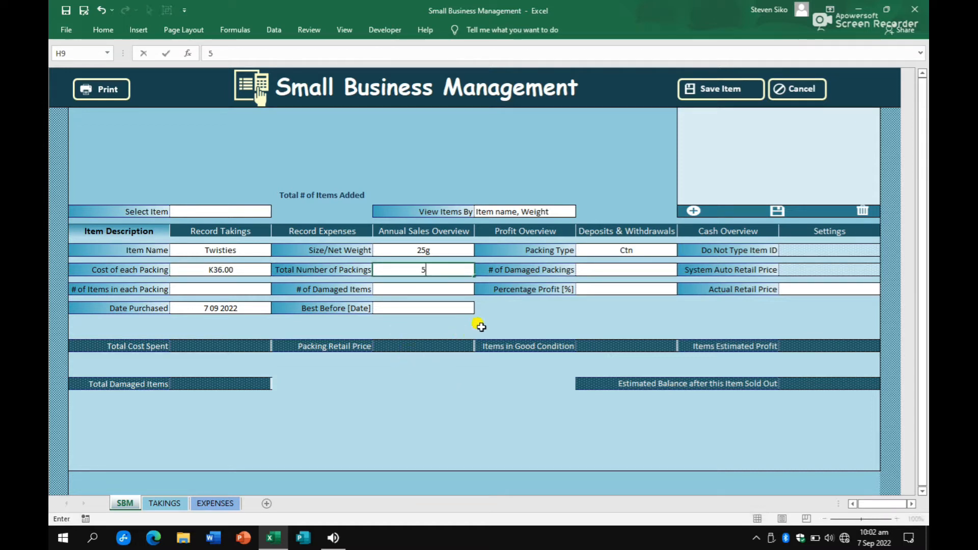
{"action": "left_click", "coordinate": [594, 269]}
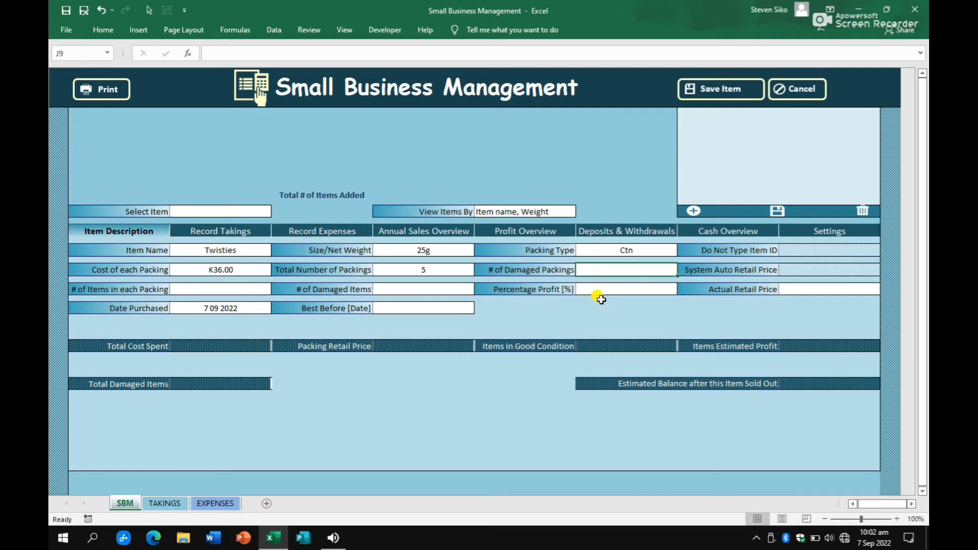
{"action": "type", "text": "0"}
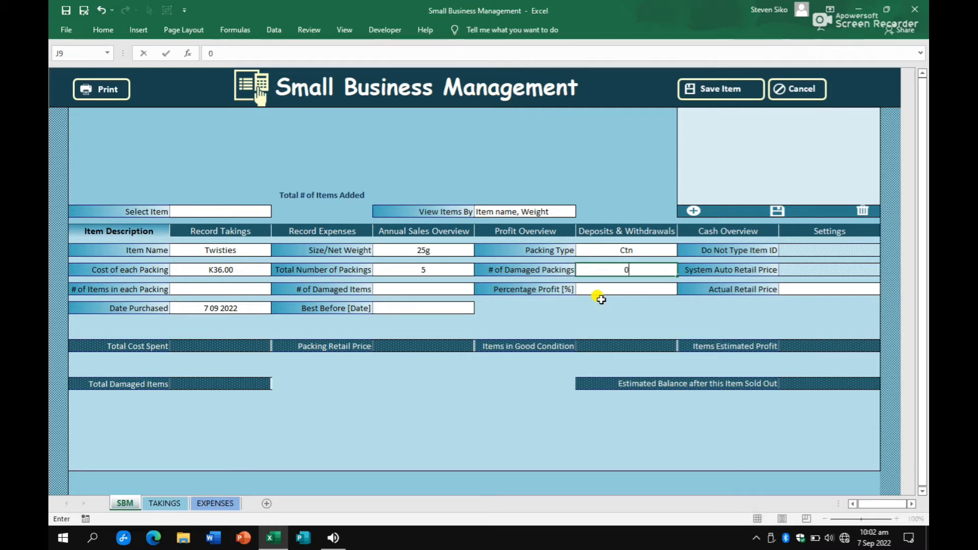
Step: Set the number of items in each packing to 42, damaged items to 0 and percentage profit to 15
{"action": "left_click", "coordinate": [203, 291]}
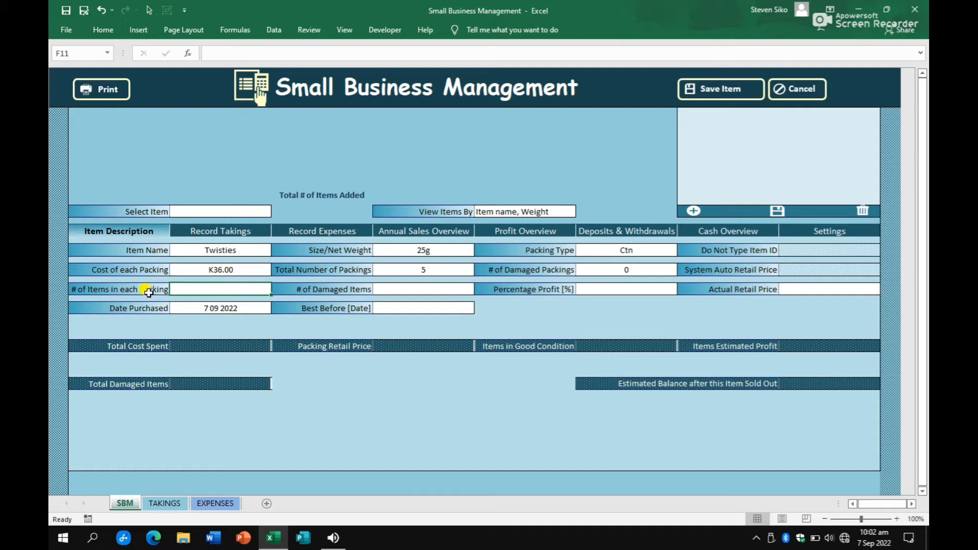
{"action": "type", "text": "42"}
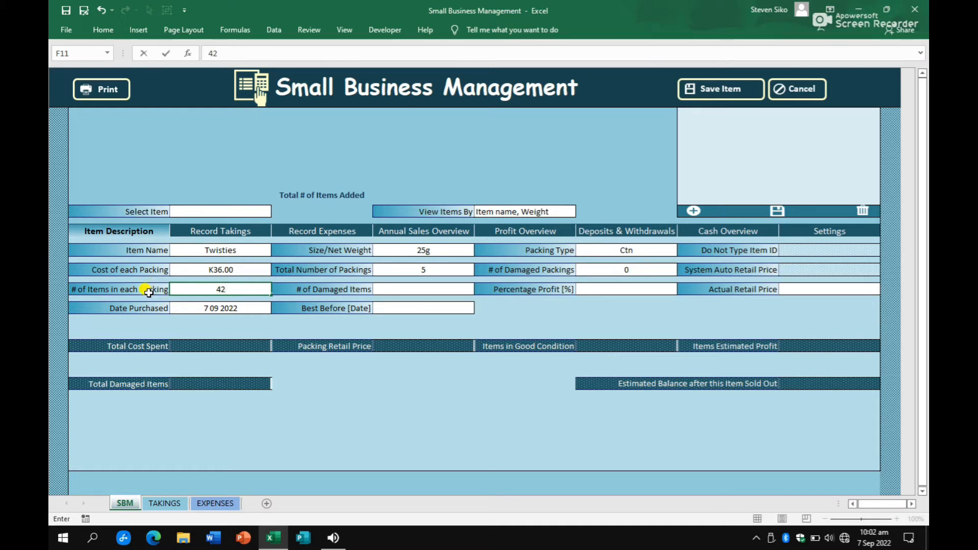
{"action": "left_click", "coordinate": [394, 287]}
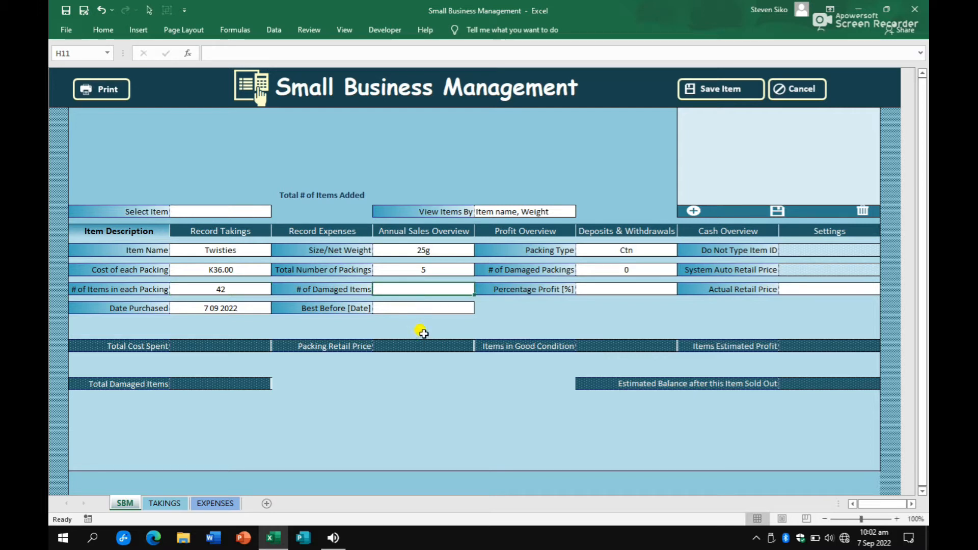
{"action": "type", "text": "0"}
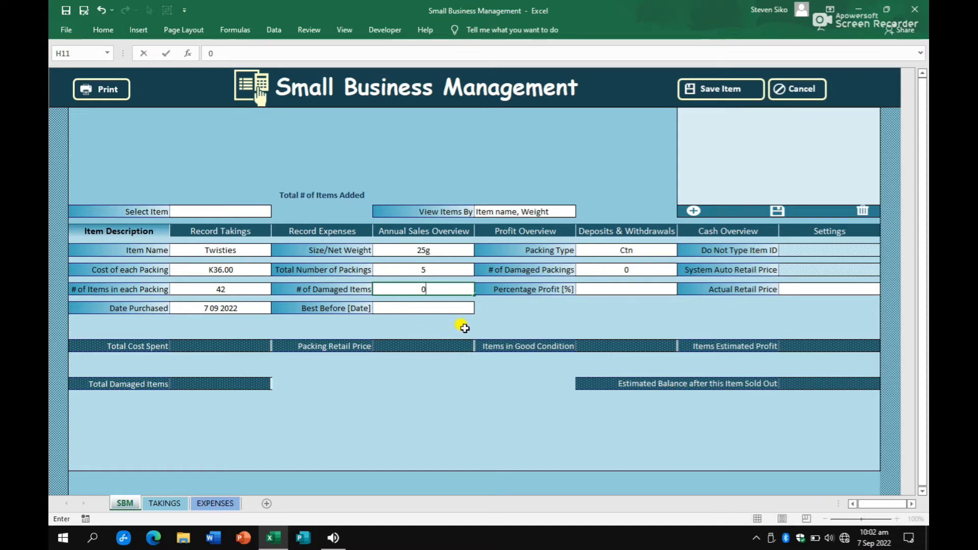
{"action": "left_click", "coordinate": [542, 291]}
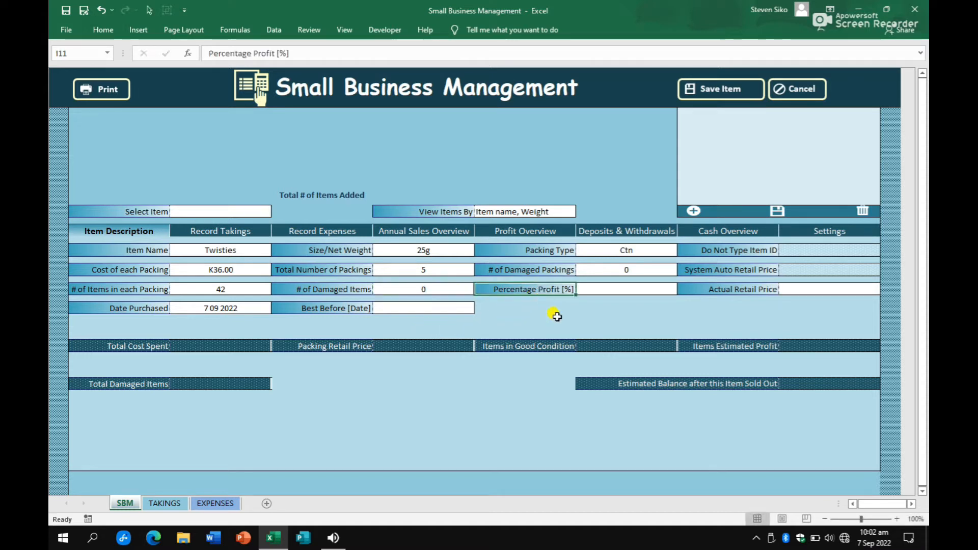
{"action": "left_click", "coordinate": [588, 290]}
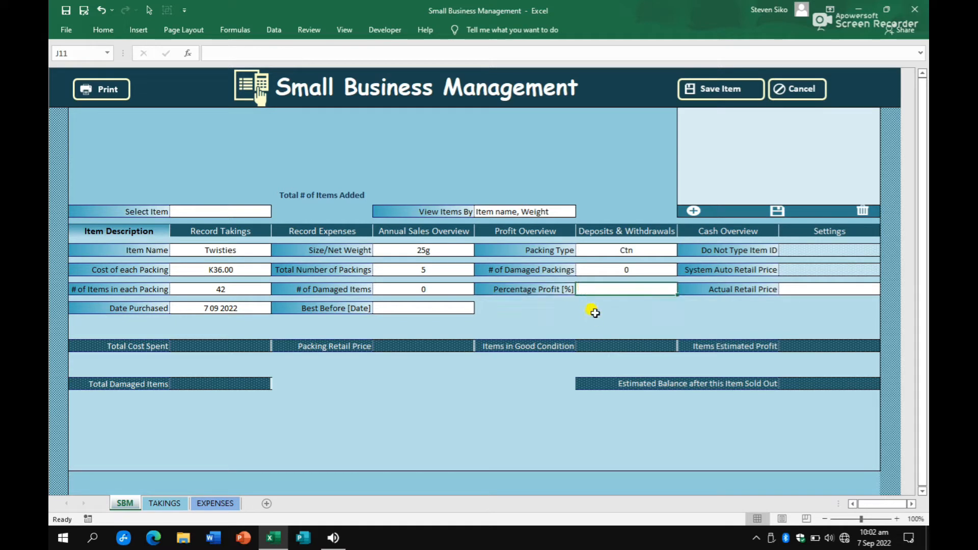
{"action": "type", "text": "15"}
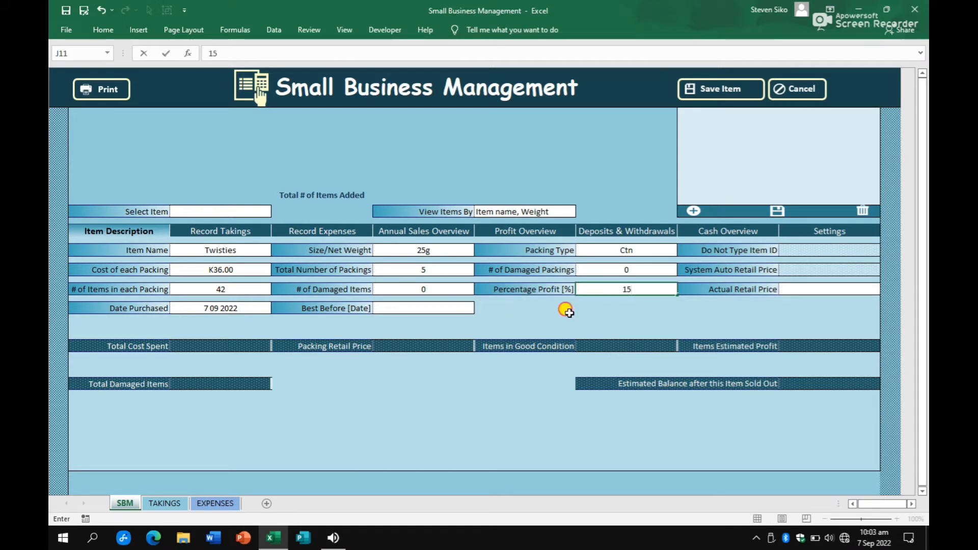
{"action": "left_click", "coordinate": [568, 313]}
Step: Enter 10/7/23 as the best before date of the Twisties item
{"action": "left_click", "coordinate": [239, 309]}
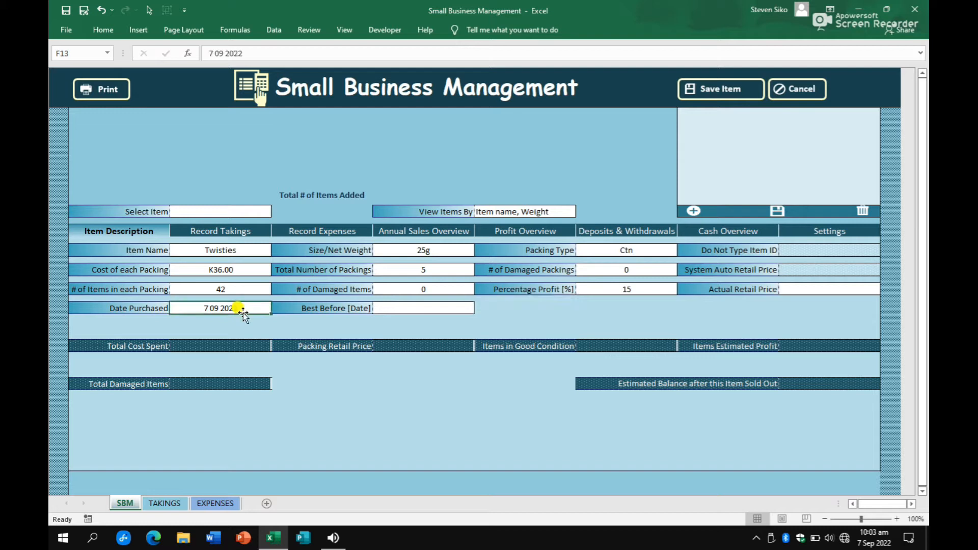
{"action": "left_click", "coordinate": [414, 312]}
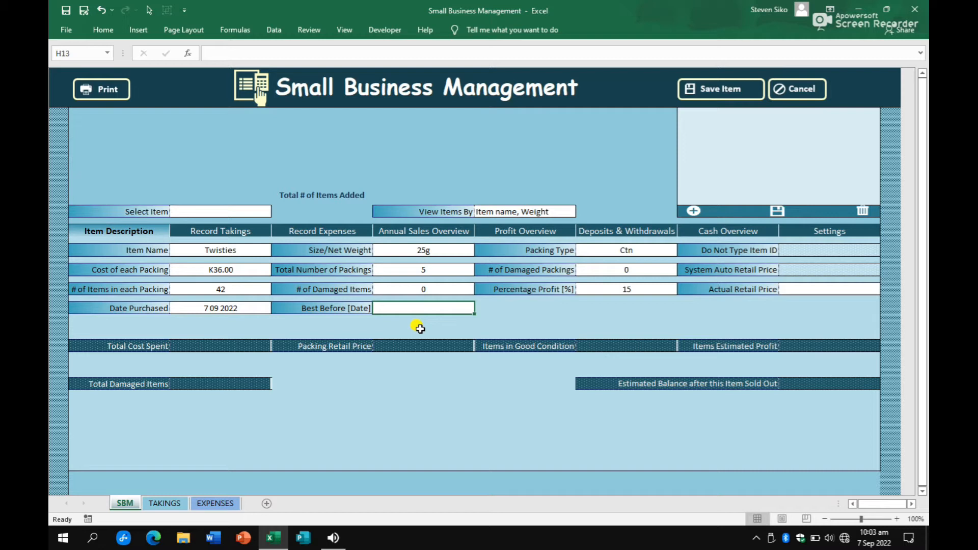
{"action": "type", "text": "10/7/"}
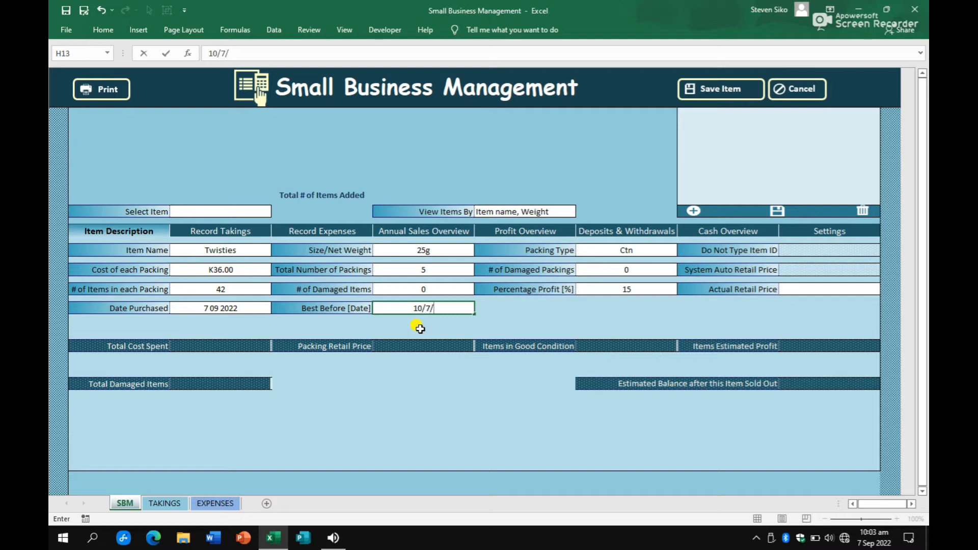
{"action": "type", "text": "23"}
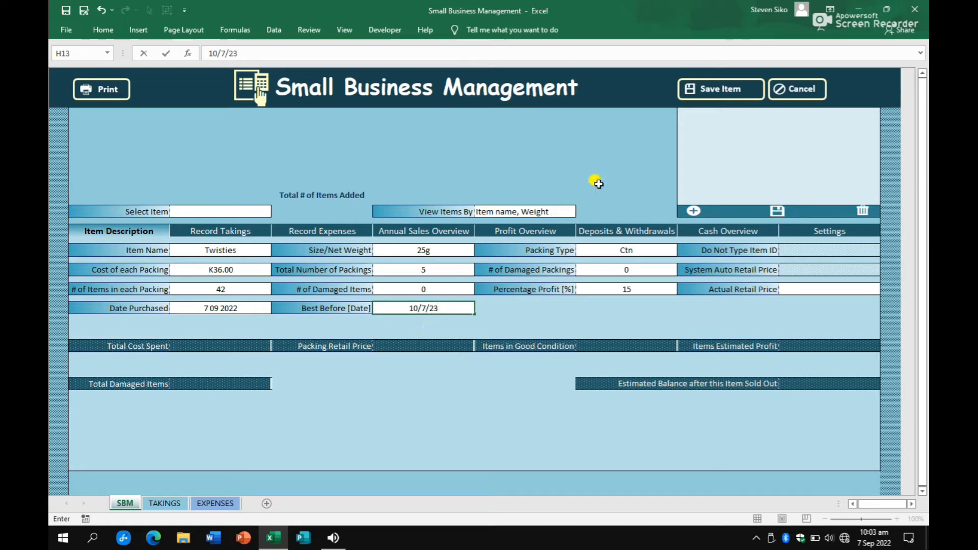
Step: Save the new Twisties item, set its actual retail price to 1 and update the record
{"action": "left_click", "coordinate": [713, 92]}
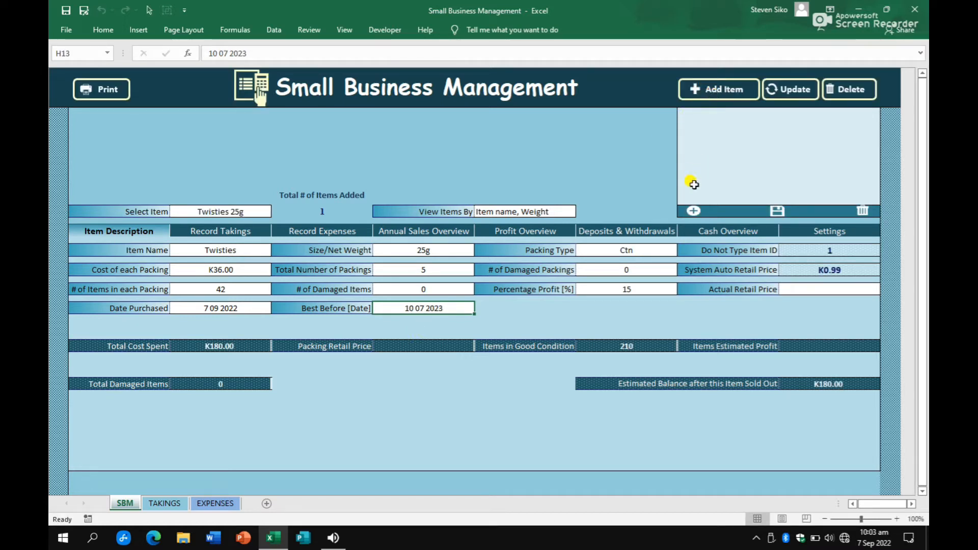
{"action": "left_click", "coordinate": [711, 270]}
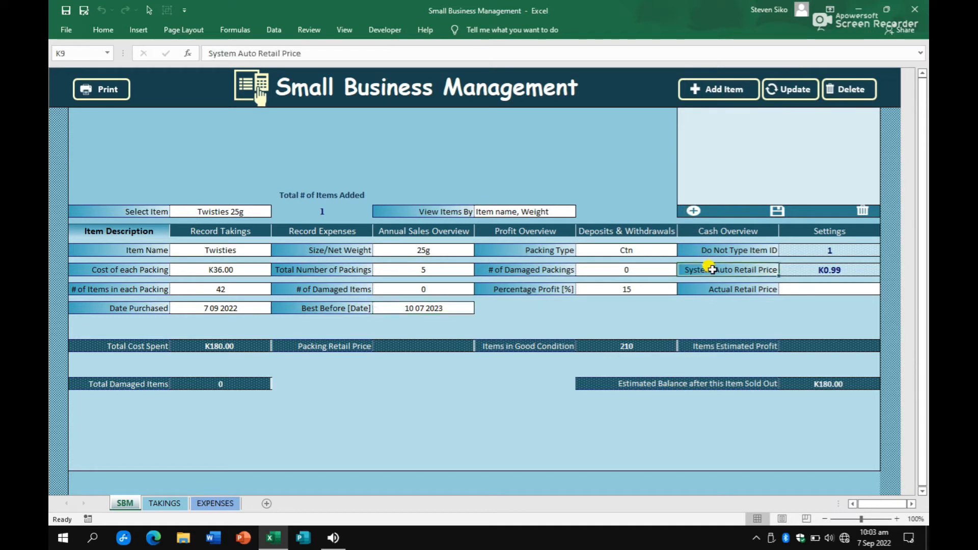
{"action": "left_click", "coordinate": [802, 271]}
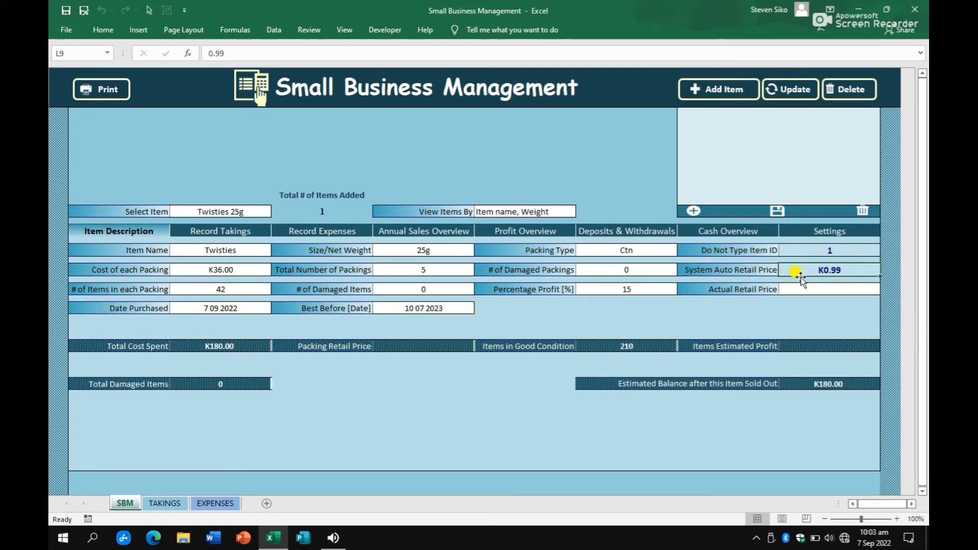
{"action": "left_click", "coordinate": [802, 288]}
{"action": "type", "text": "1"}
{"action": "key", "text": "Return"}
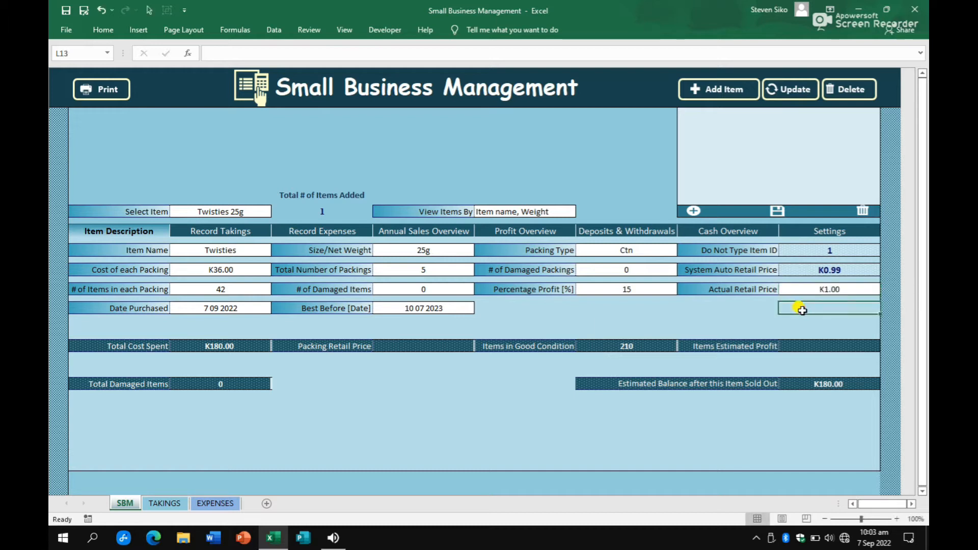
{"action": "left_click", "coordinate": [794, 89]}
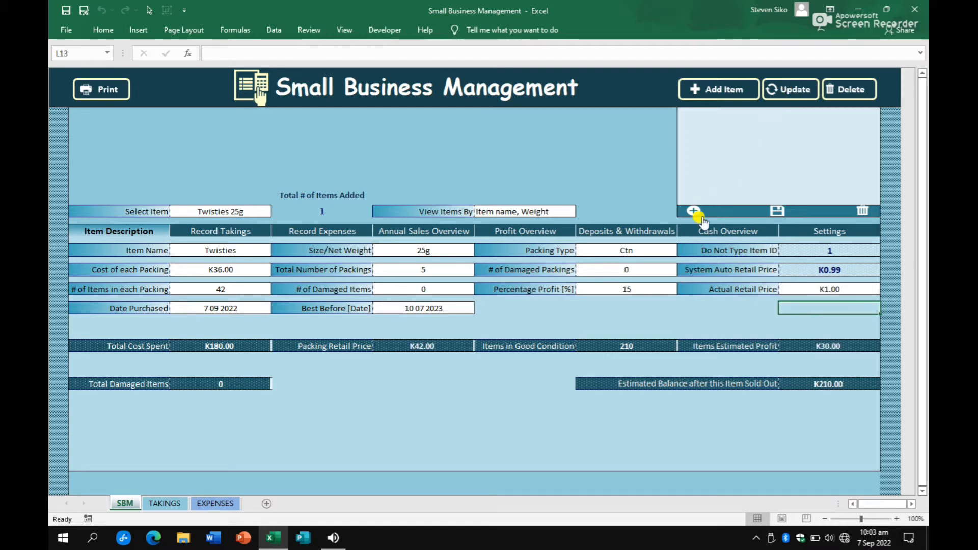
Step: Review the Twisties item's total cost, packing retail price, items in good condition, estimated profit and estimated balance
{"action": "left_click", "coordinate": [237, 344]}
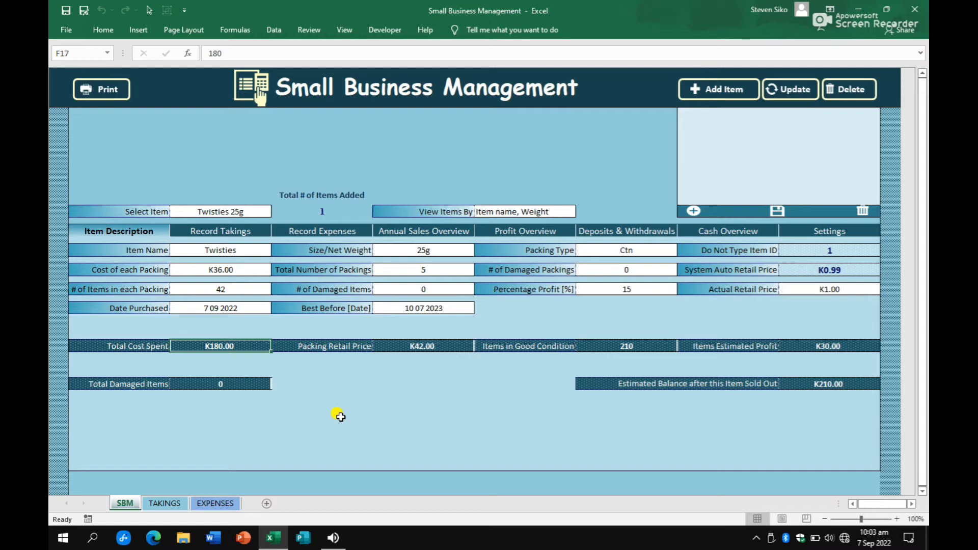
{"action": "left_click", "coordinate": [337, 346]}
{"action": "left_click", "coordinate": [400, 346]}
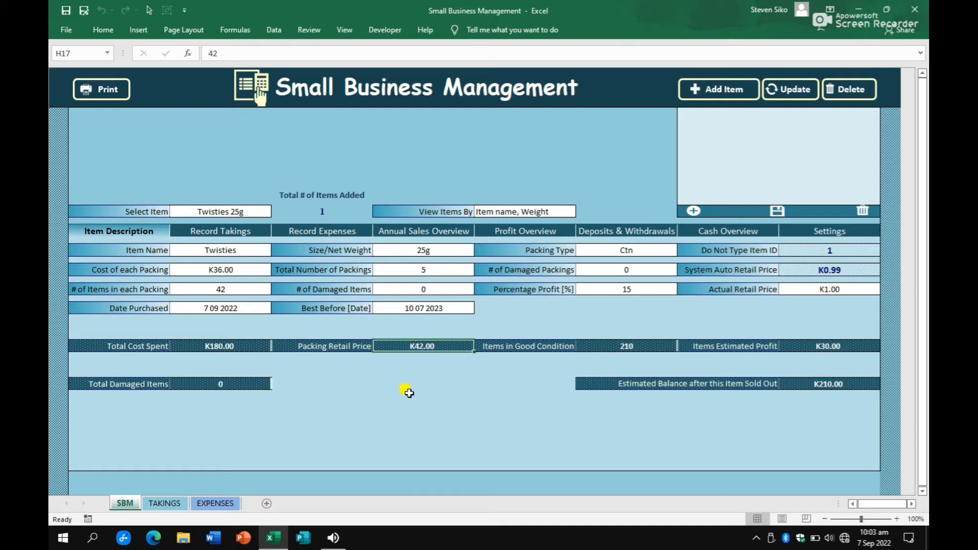
{"action": "left_click", "coordinate": [600, 346]}
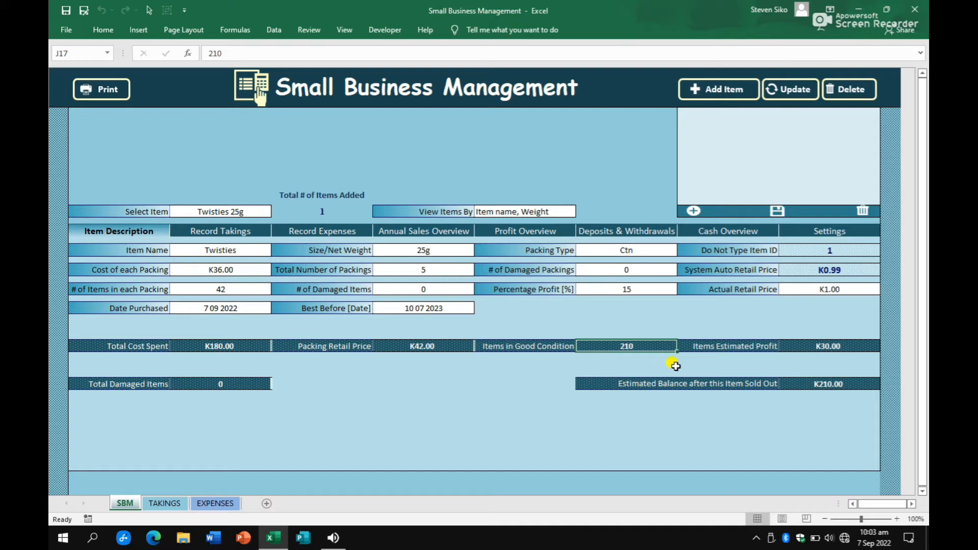
{"action": "left_click", "coordinate": [796, 347]}
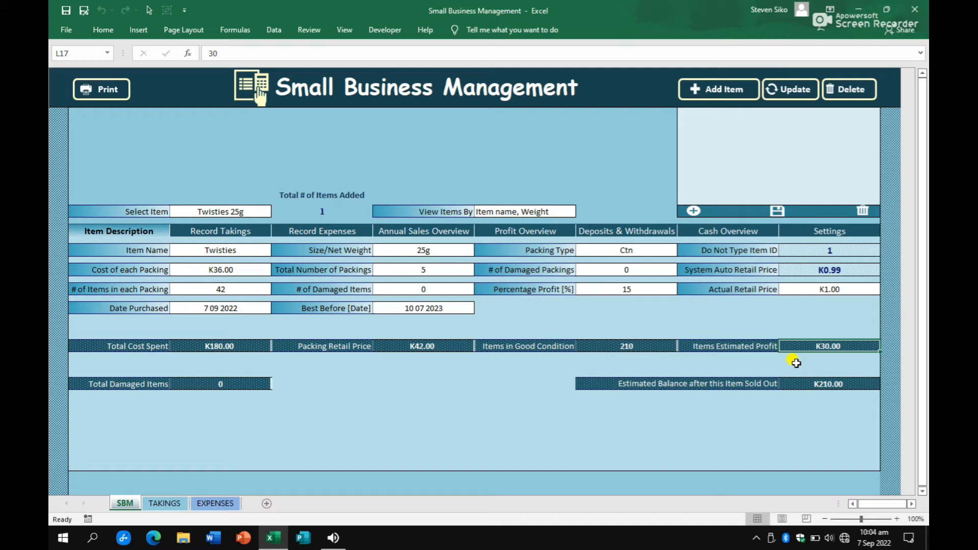
{"action": "left_click", "coordinate": [752, 385]}
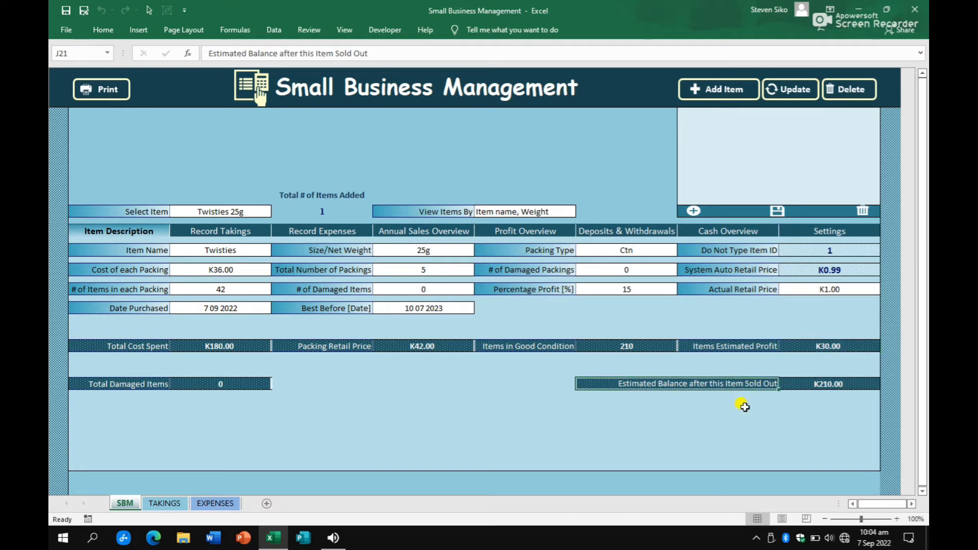
{"action": "left_click", "coordinate": [799, 384]}
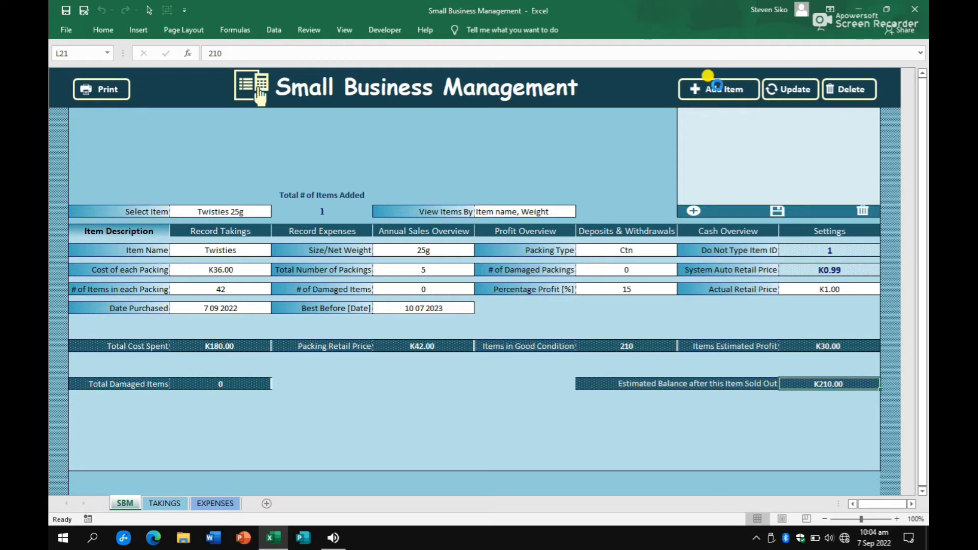
Step: Start a new item with item name Roots Rice, size/net weight 1kg and packing type Bale
{"action": "left_click", "coordinate": [712, 82]}
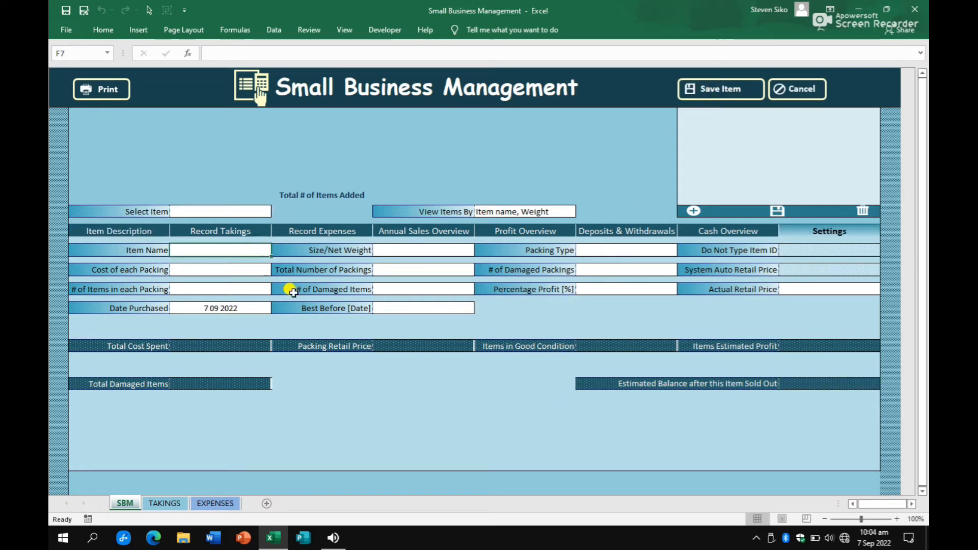
{"action": "type", "text": "Roo"}
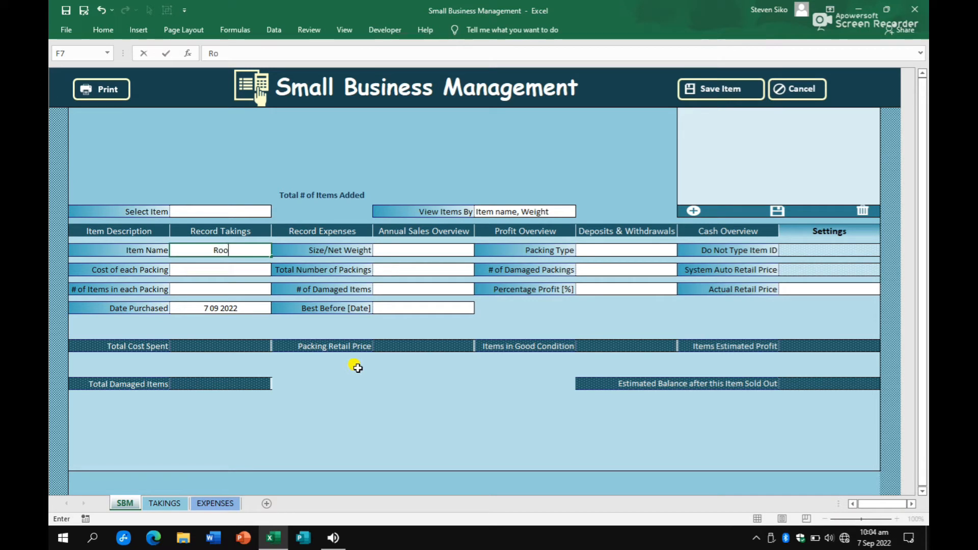
{"action": "type", "text": "ts Rice"}
{"action": "key", "text": "Tab"}
{"action": "type", "text": "1kg"}
{"action": "key", "text": "Tab"}
{"action": "type", "text": "Bale"}
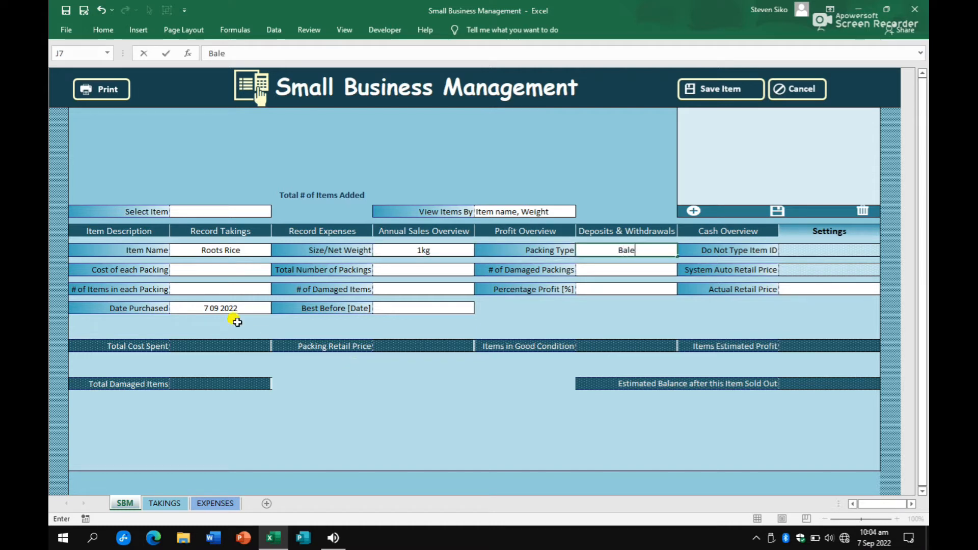
Step: Enter the Roots Rice packing details: cost of each packing 86, total number of packings 4, damaged packings 0
{"action": "left_click", "coordinate": [224, 270]}
{"action": "type", "text": "86"}
{"action": "left_click", "coordinate": [400, 265]}
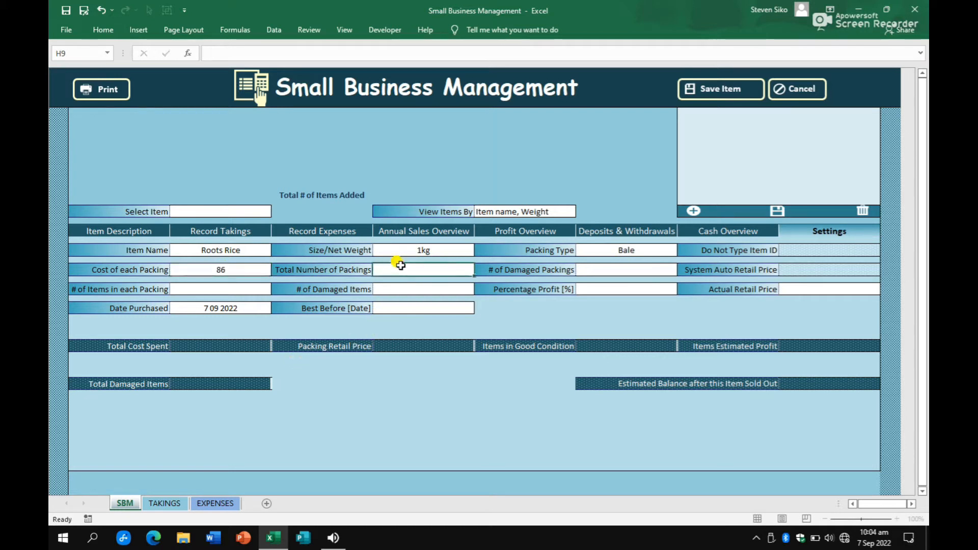
{"action": "type", "text": "4"}
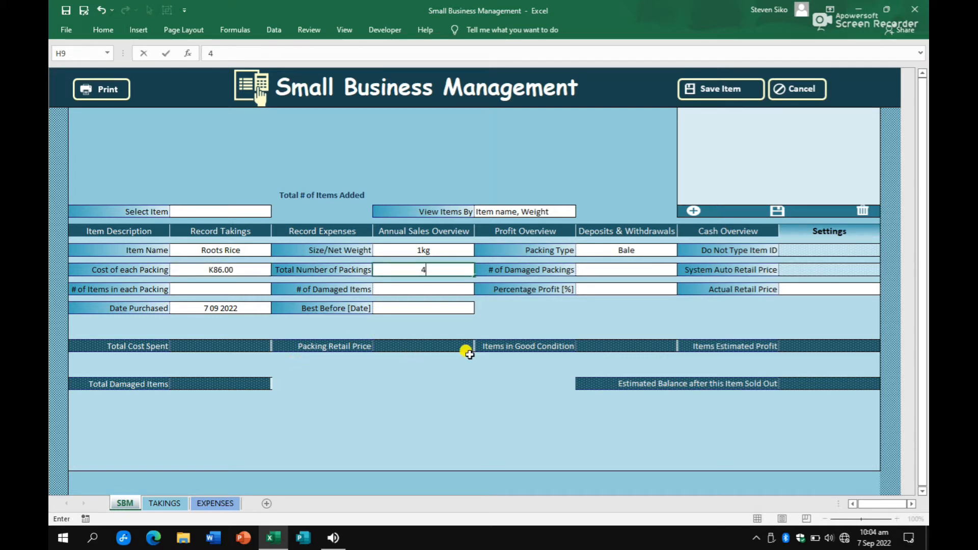
{"action": "left_click", "coordinate": [591, 270]}
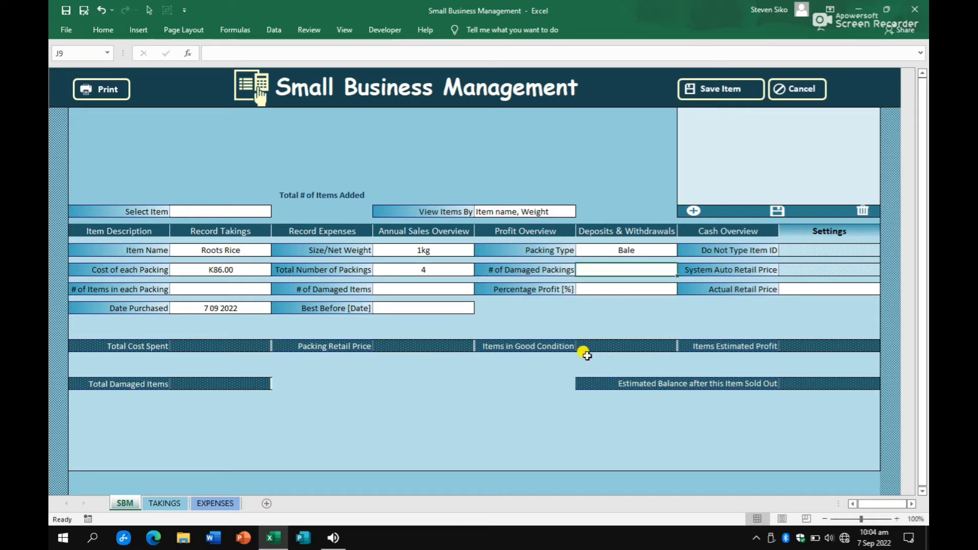
{"action": "type", "text": "0"}
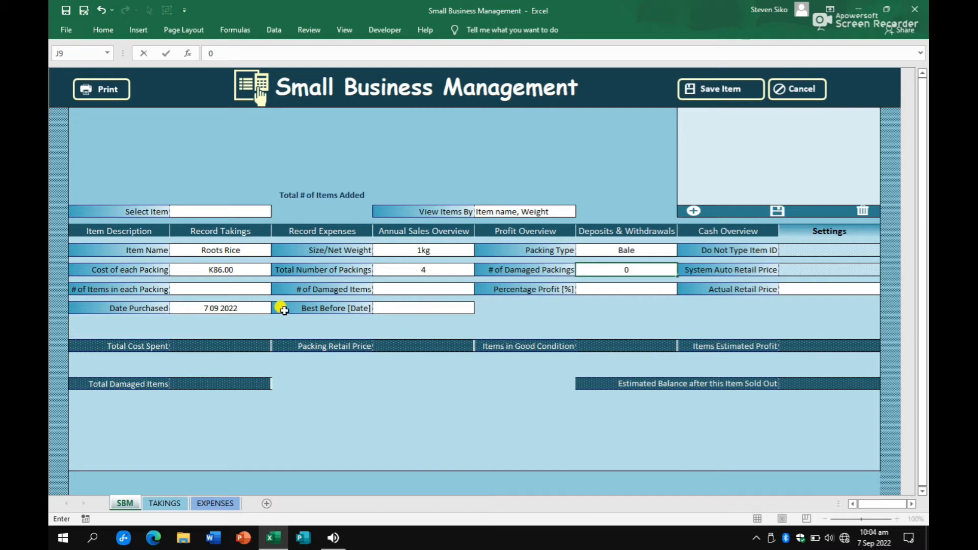
Step: Set the Roots Rice number of items in each packing to 20, damaged items to 0 and percentage profit to 25
{"action": "left_click", "coordinate": [234, 290]}
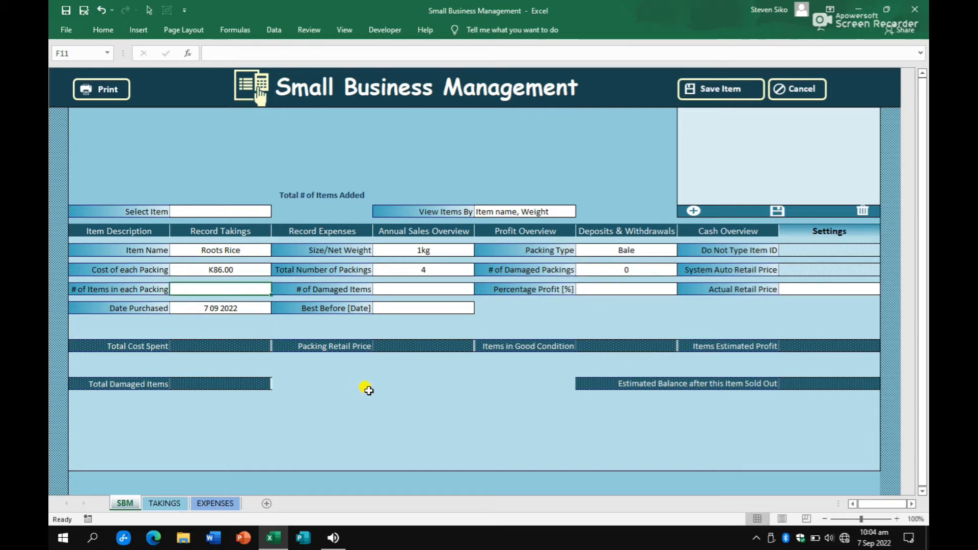
{"action": "type", "text": "20"}
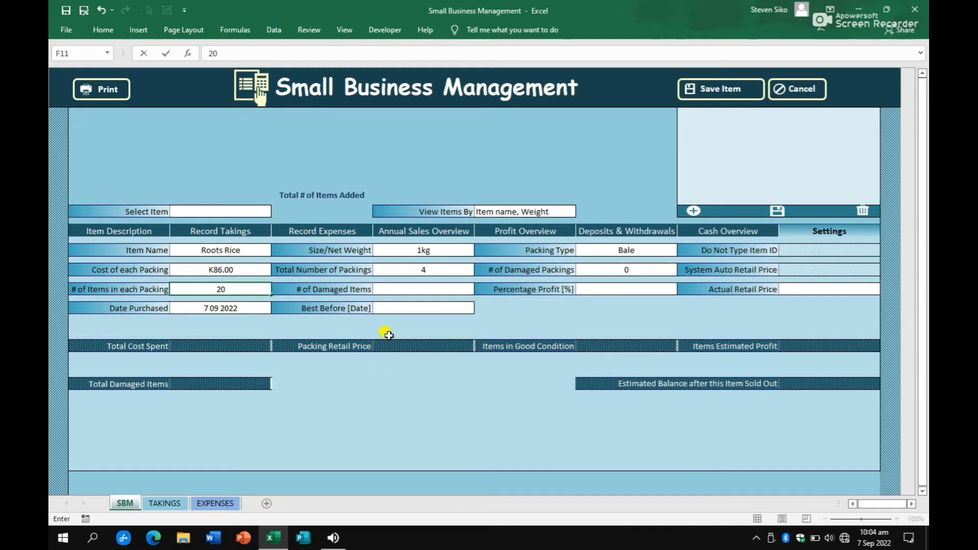
{"action": "left_click", "coordinate": [394, 289]}
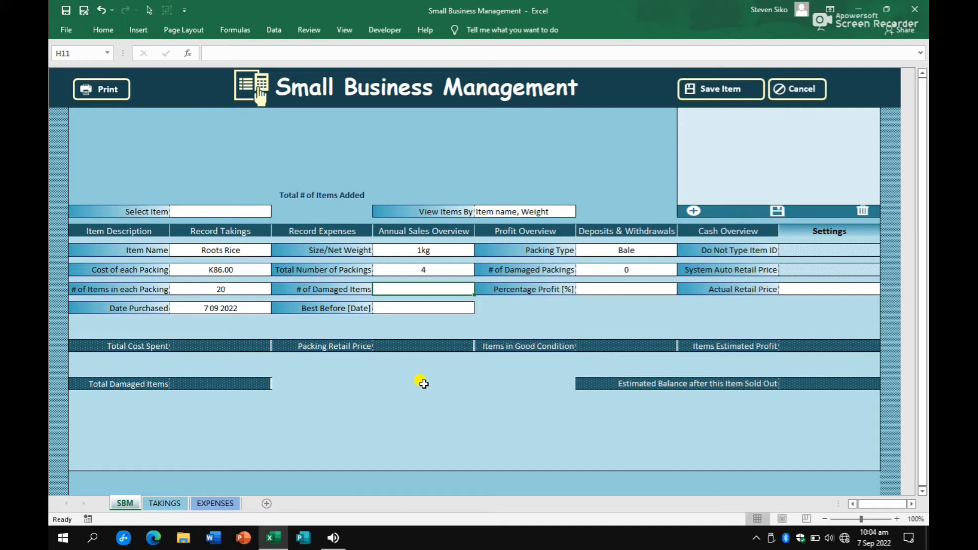
{"action": "type", "text": "0"}
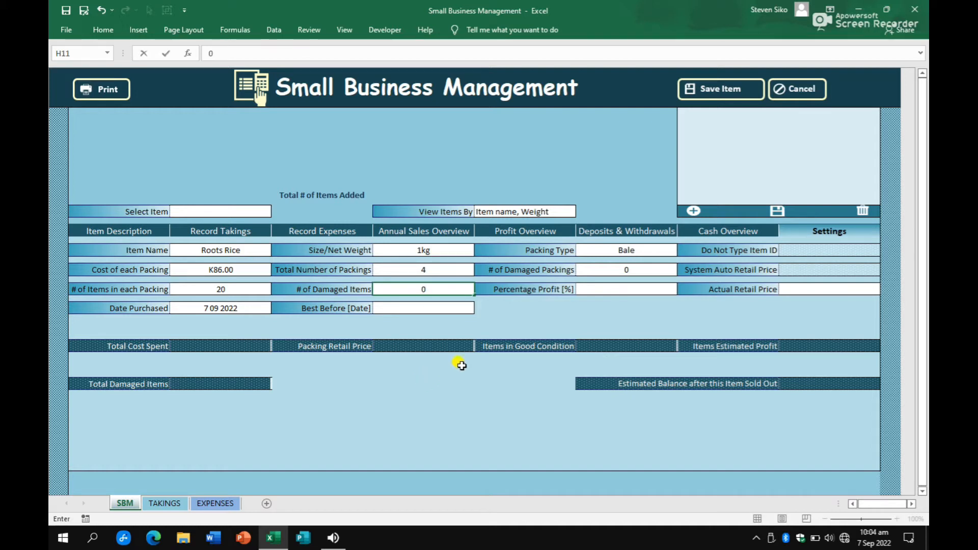
{"action": "left_click", "coordinate": [597, 286]}
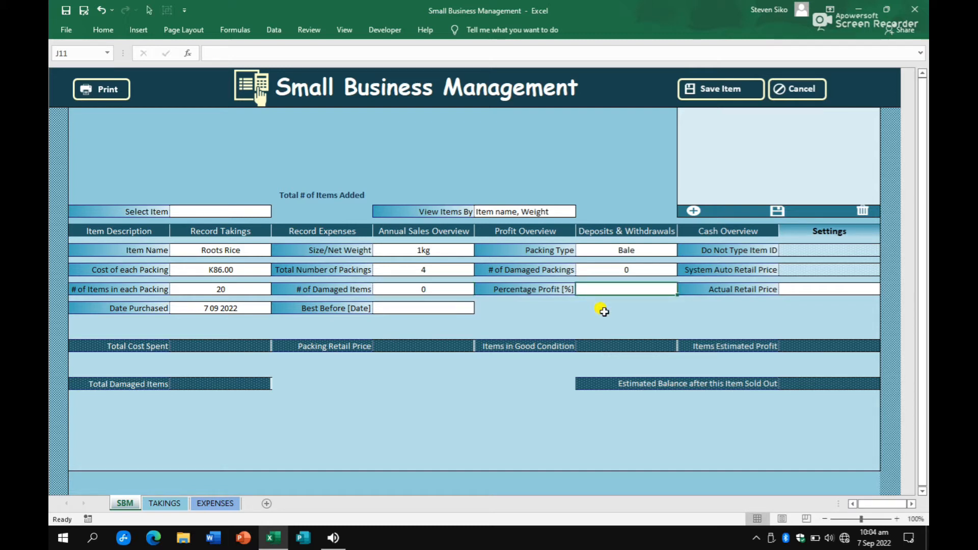
{"action": "type", "text": "25"}
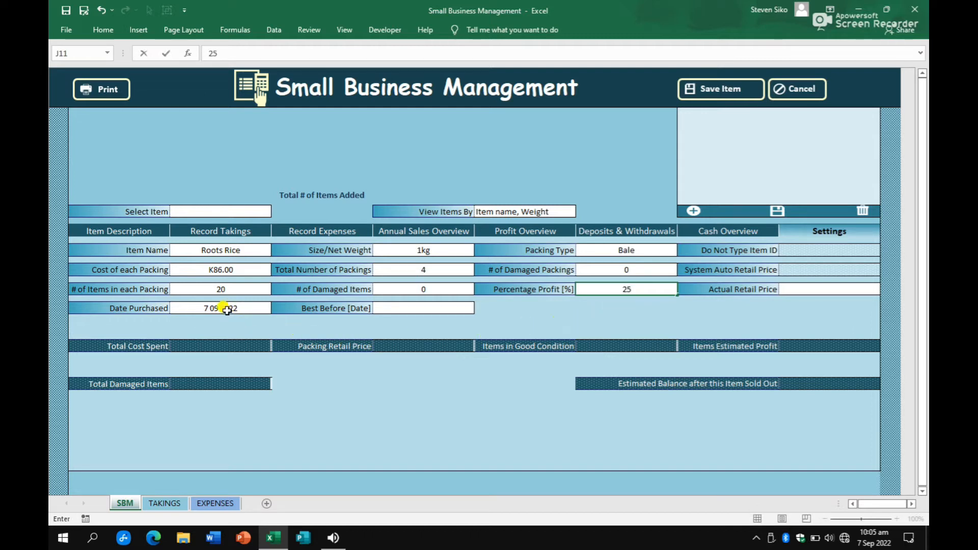
Step: Enter 23/5/24 as the best before date of Roots Rice and save the item
{"action": "left_click", "coordinate": [226, 309]}
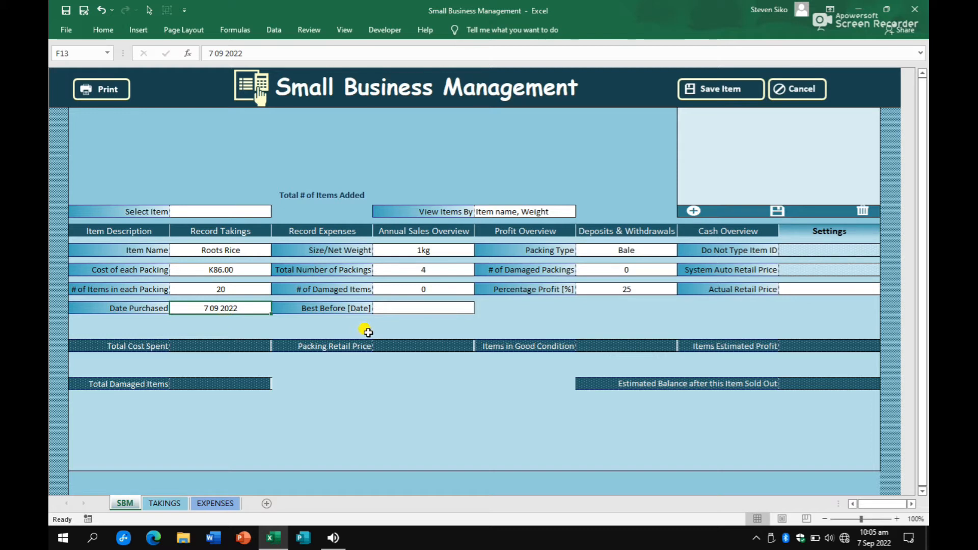
{"action": "left_click", "coordinate": [393, 308]}
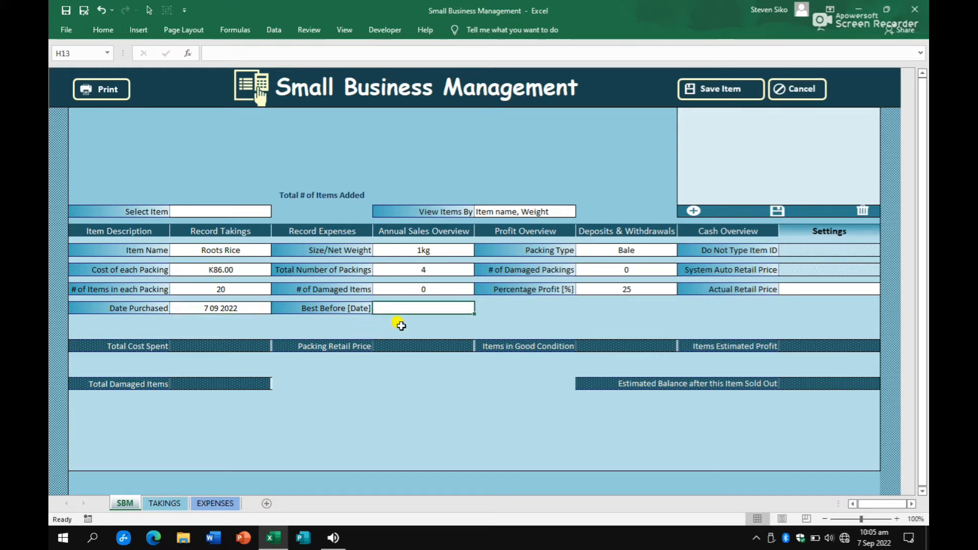
{"action": "type", "text": "2"}
{"action": "type", "text": "3/5/"}
{"action": "type", "text": "24"}
{"action": "left_click", "coordinate": [544, 315]}
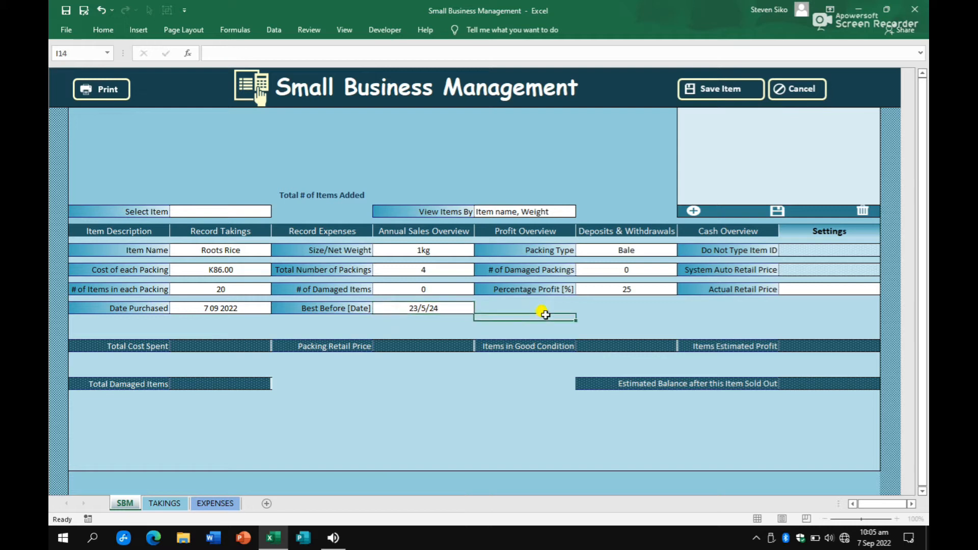
{"action": "left_click", "coordinate": [711, 92]}
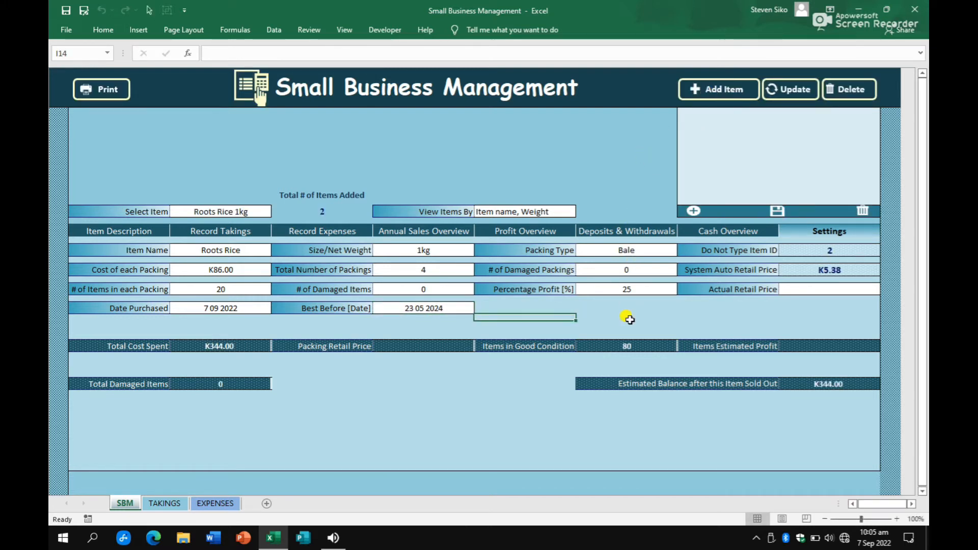
Step: Set the actual retail price of Roots Rice to 6 and update the record
{"action": "left_click", "coordinate": [727, 267]}
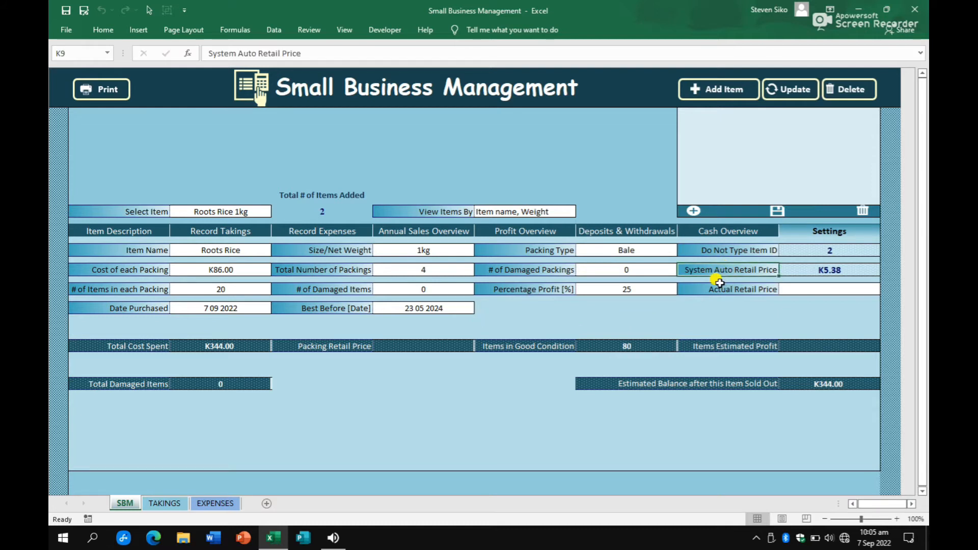
{"action": "left_click", "coordinate": [835, 268]}
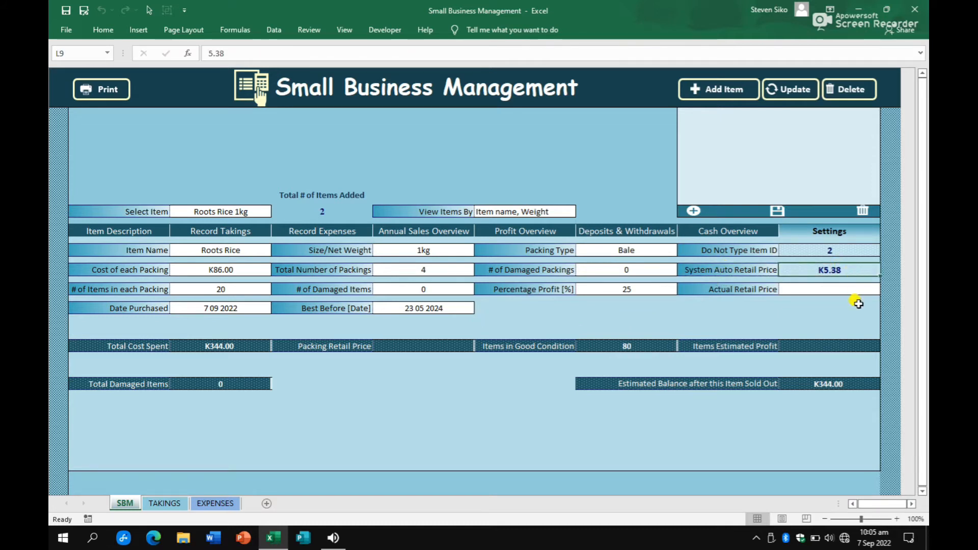
{"action": "left_click", "coordinate": [841, 289]}
{"action": "type", "text": "6"}
{"action": "key", "text": "Return"}
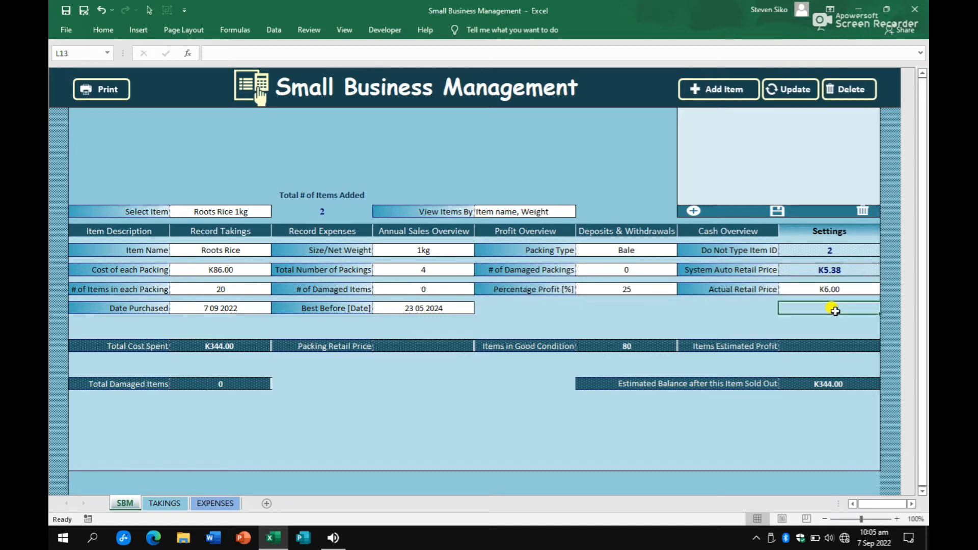
{"action": "left_click", "coordinate": [793, 92]}
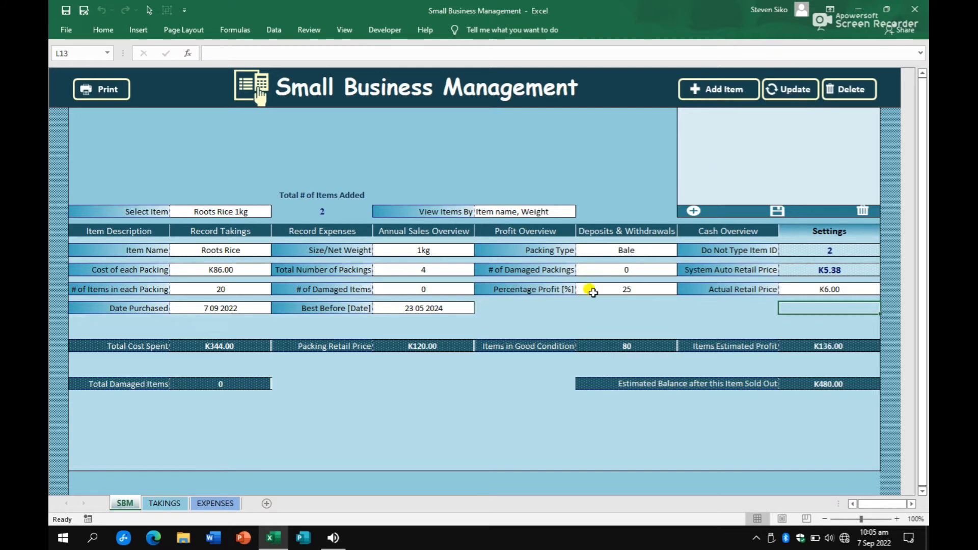
Step: Review the calculated Roots Rice totals: cost spent, packing retail price, items in good condition, estimated profit and estimated balance
{"action": "left_click", "coordinate": [230, 347]}
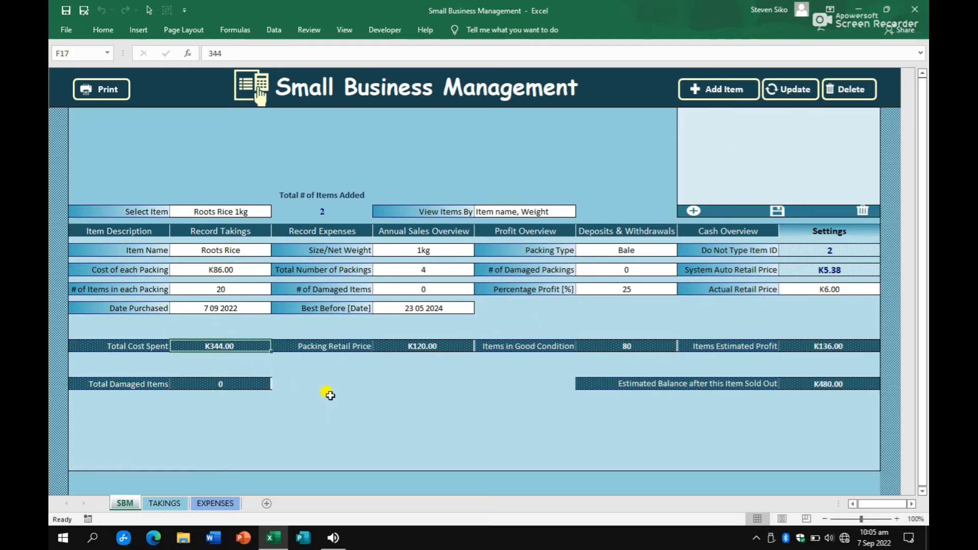
{"action": "left_click", "coordinate": [397, 347]}
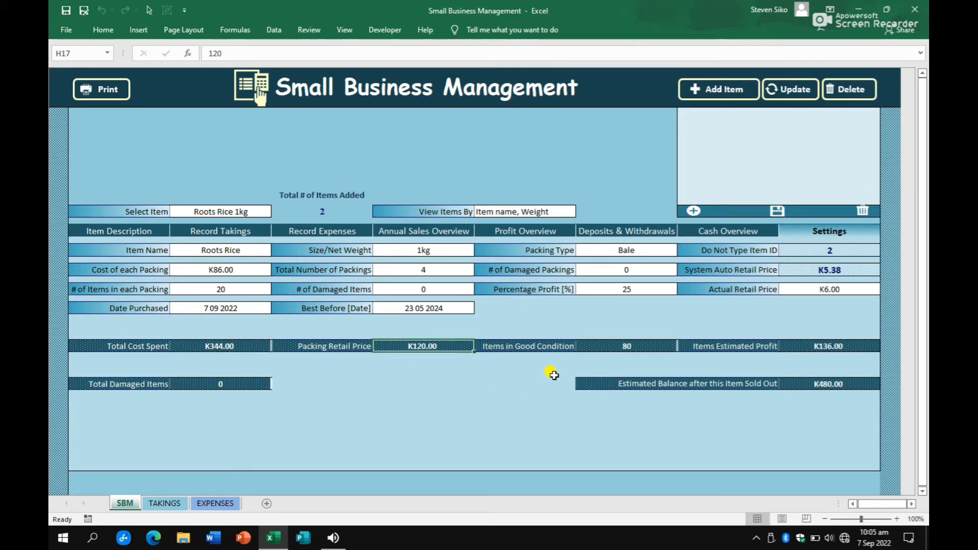
{"action": "left_click", "coordinate": [608, 345]}
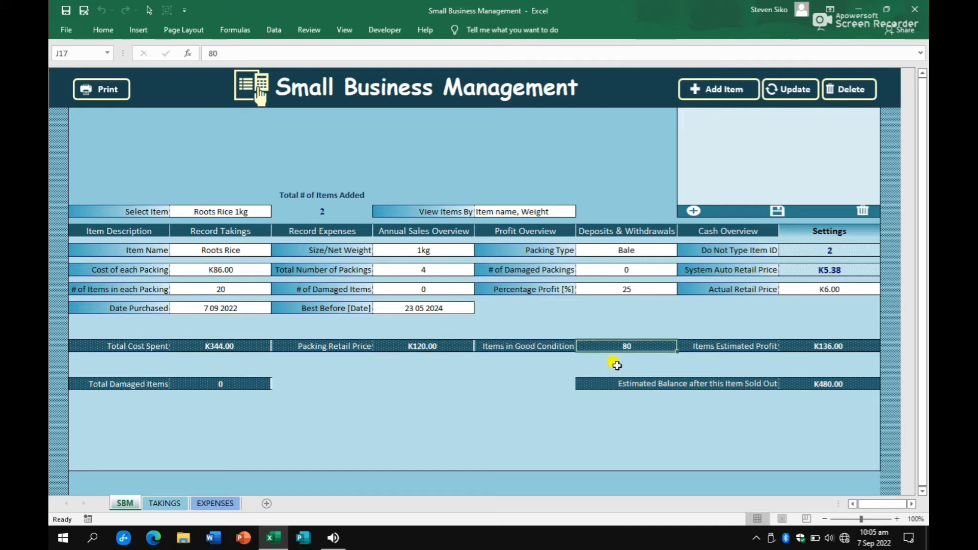
{"action": "left_click", "coordinate": [827, 345]}
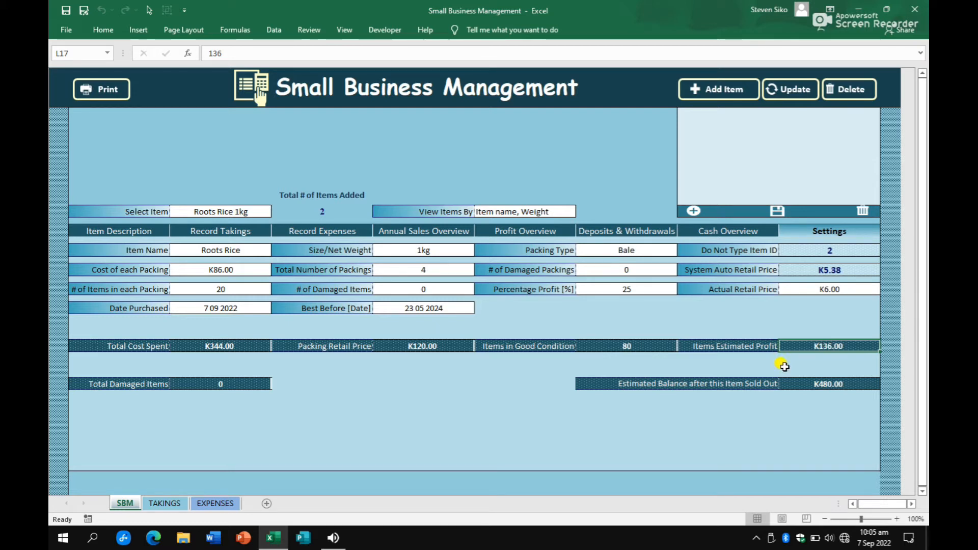
{"action": "left_click", "coordinate": [802, 386]}
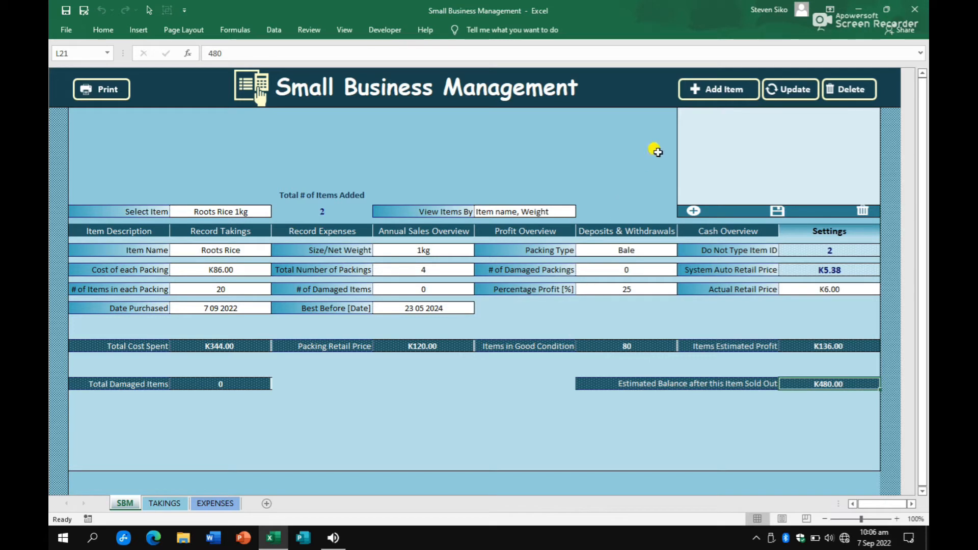
Step: Start a new stock item named Coffee with a size/net weight of 50g and packing type Pack
{"action": "left_click", "coordinate": [710, 91]}
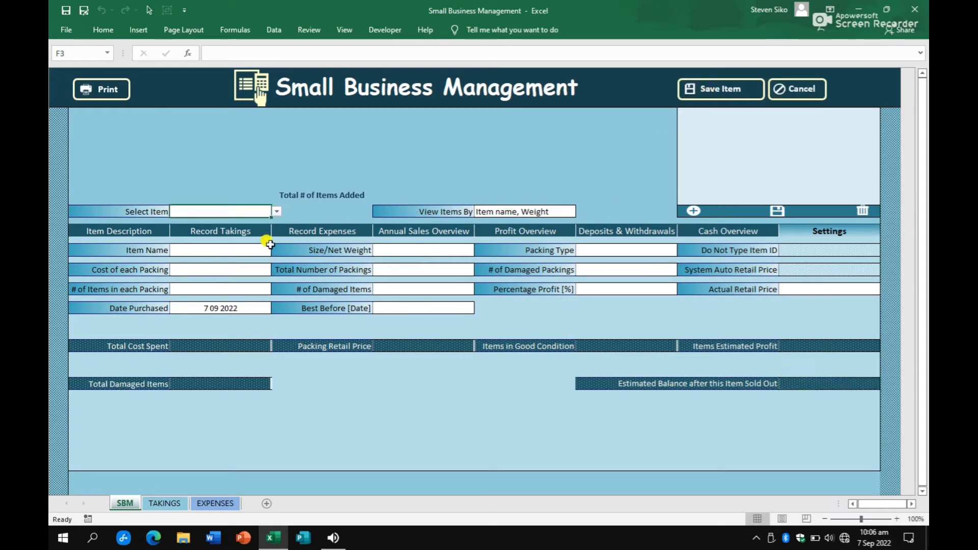
{"action": "type", "text": "C"}
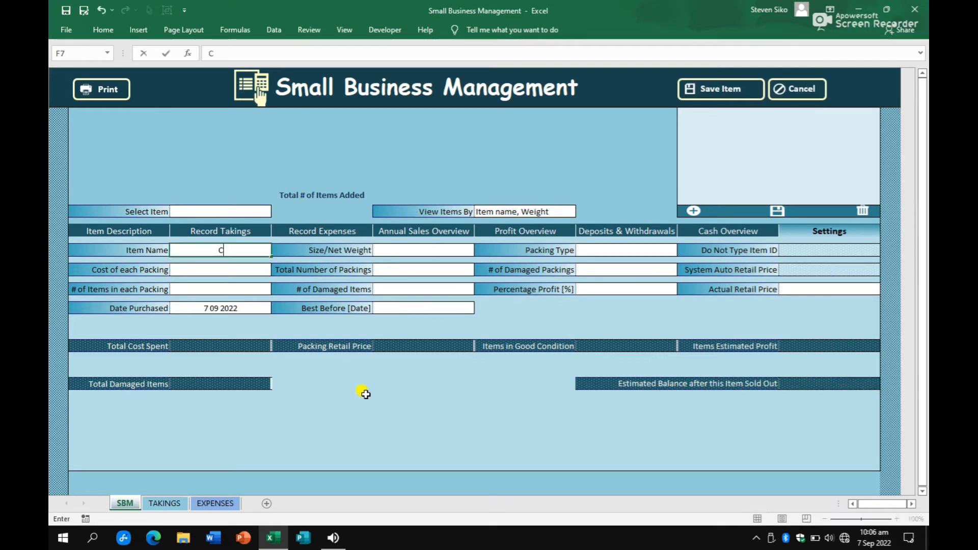
{"action": "type", "text": "offee"}
{"action": "key", "text": "Tab"}
{"action": "key", "text": "Tab"}
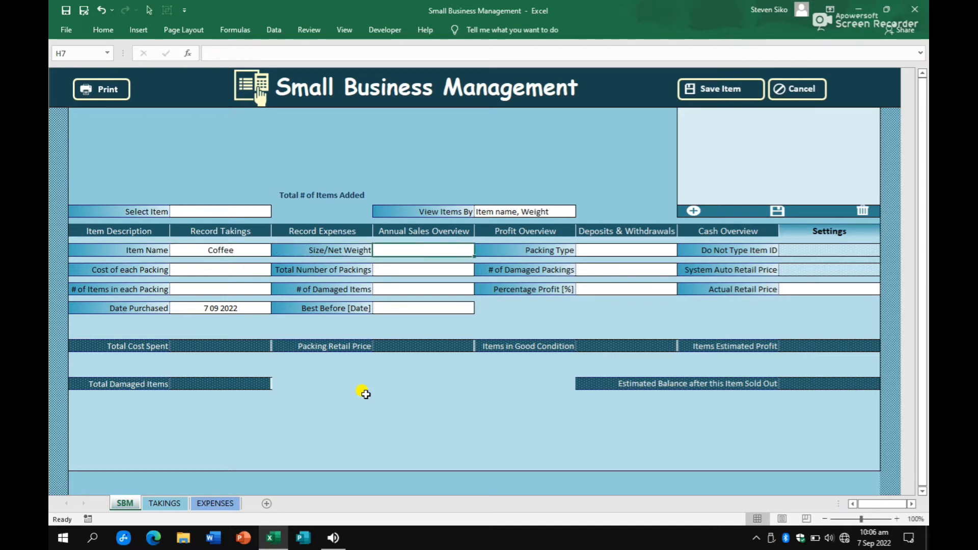
{"action": "type", "text": "50g"}
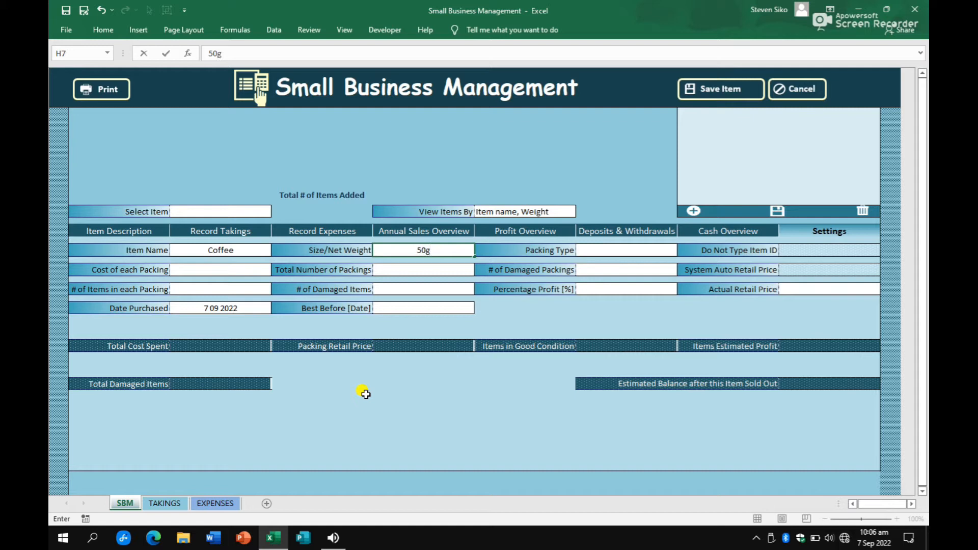
{"action": "left_click", "coordinate": [591, 250]}
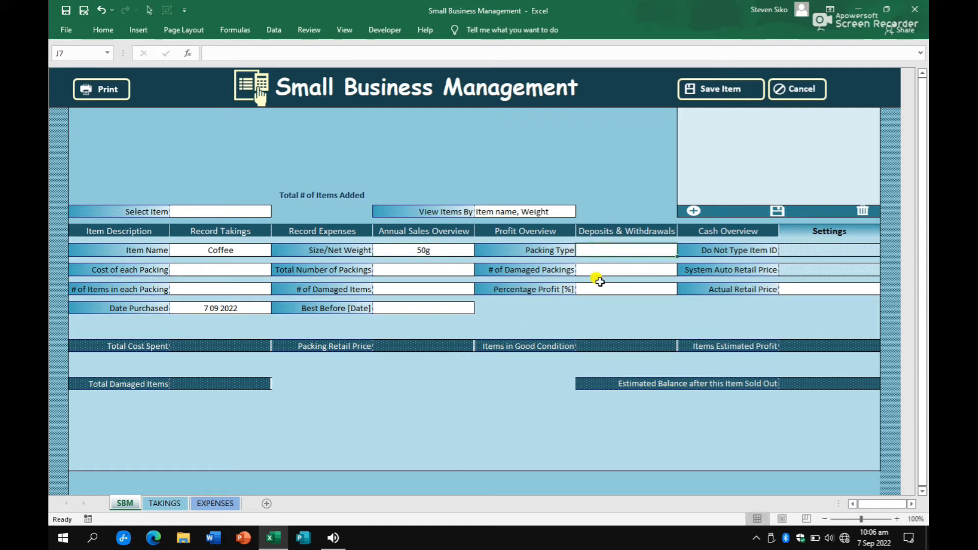
{"action": "type", "text": "Pack"}
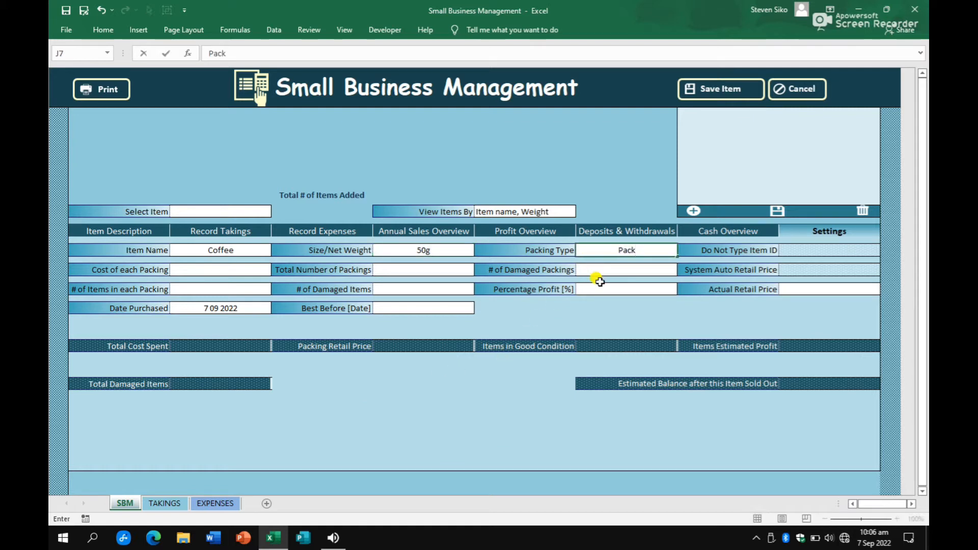
Step: Enter the Coffee packing details: cost of each packing 48, total number of packings 4, damaged packings 0
{"action": "left_click", "coordinate": [243, 267]}
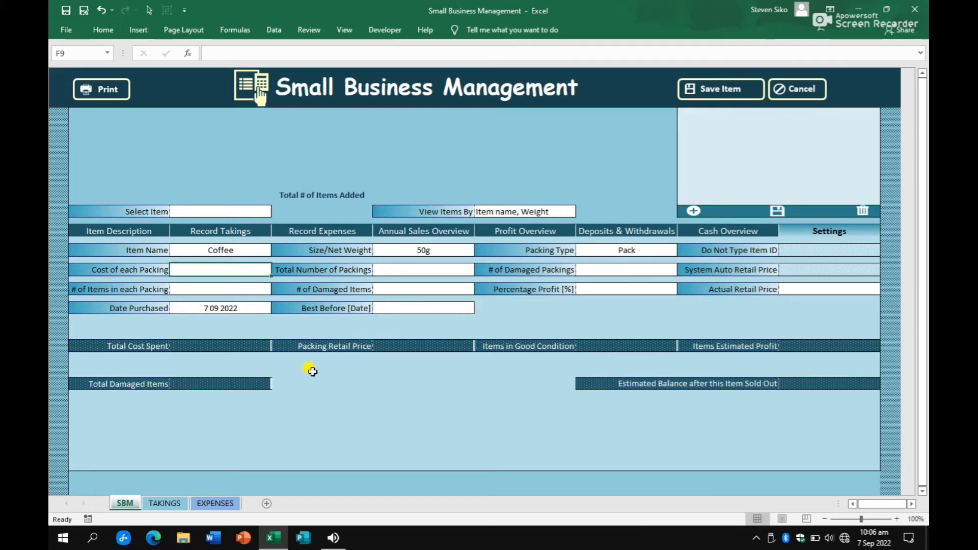
{"action": "type", "text": "48"}
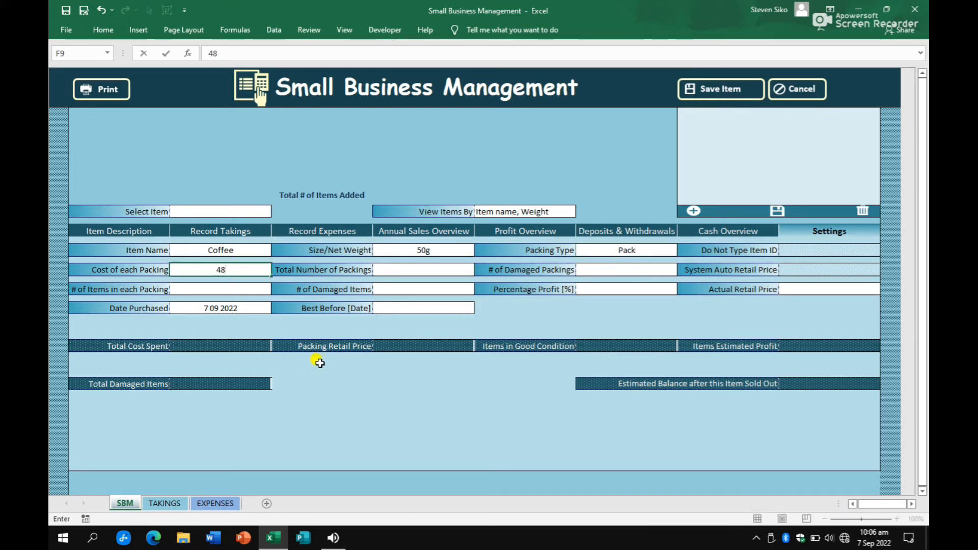
{"action": "left_click", "coordinate": [389, 271]}
{"action": "type", "text": "4"}
{"action": "left_click", "coordinate": [587, 271]}
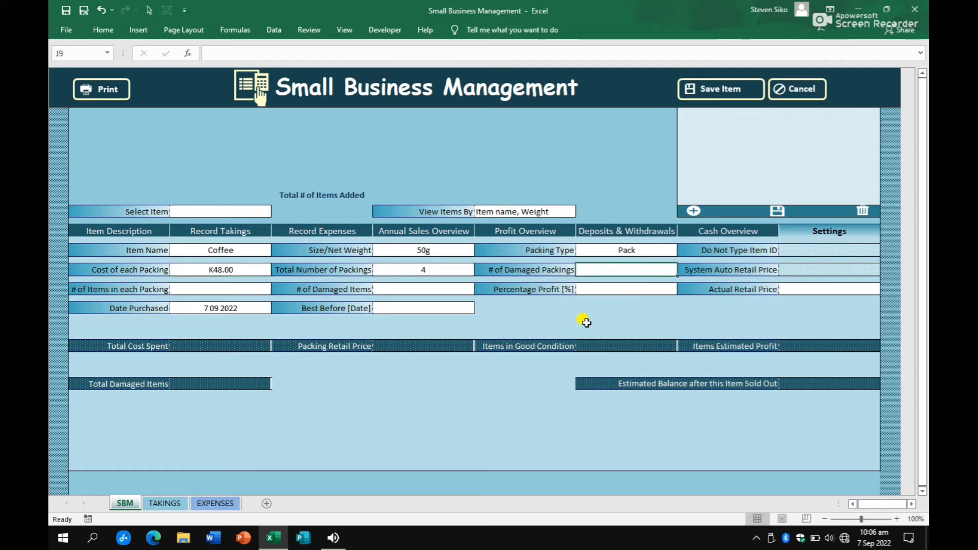
{"action": "type", "text": "0"}
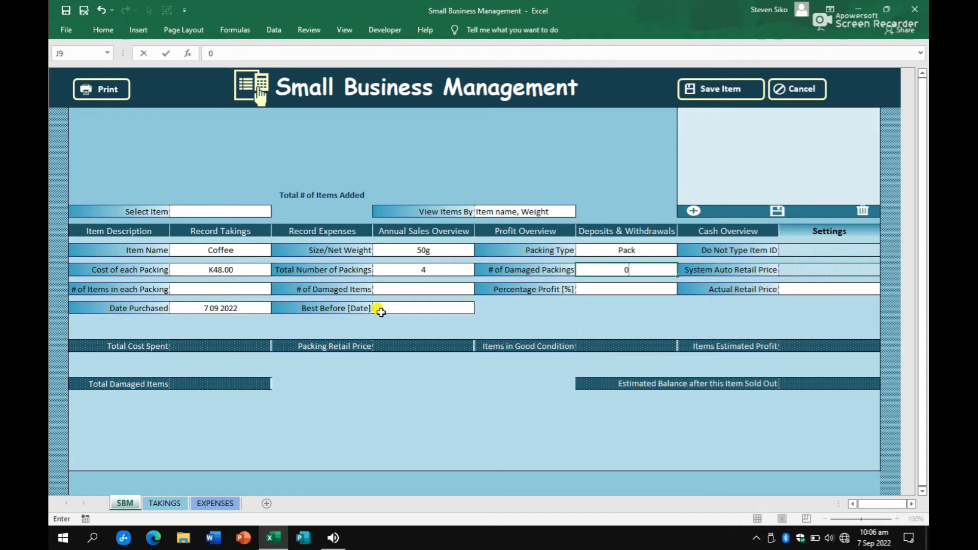
Step: Set the Coffee number of items in each packing to 6, damaged items to 0 and percentage profit to 20
{"action": "left_click", "coordinate": [231, 290]}
{"action": "type", "text": "6"}
{"action": "left_click", "coordinate": [393, 288]}
{"action": "type", "text": "0"}
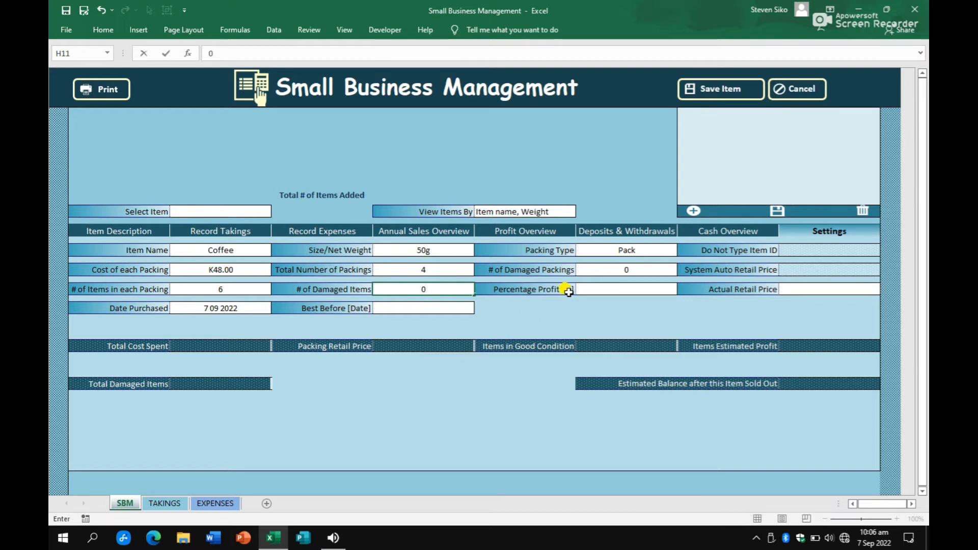
{"action": "left_click", "coordinate": [590, 286]}
{"action": "type", "text": "20"}
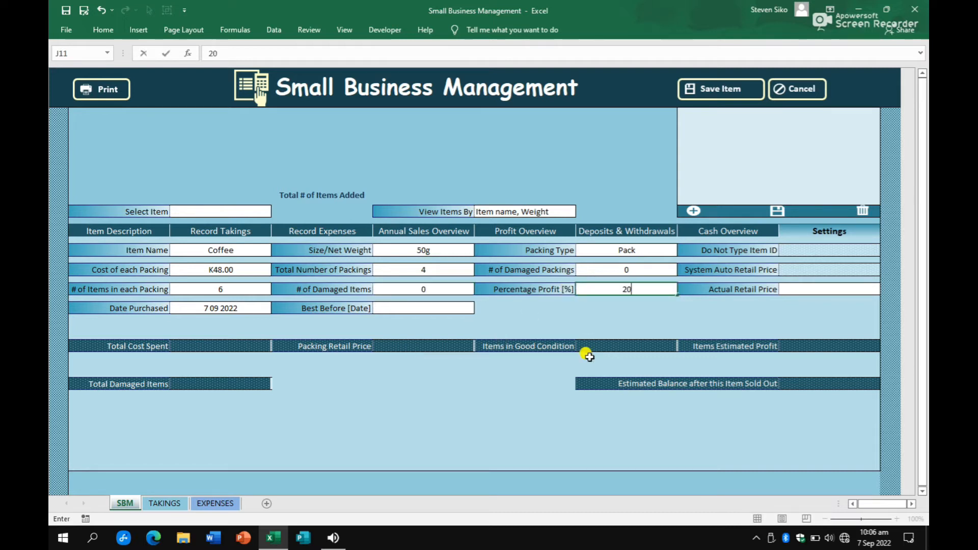
{"action": "left_click", "coordinate": [464, 419]}
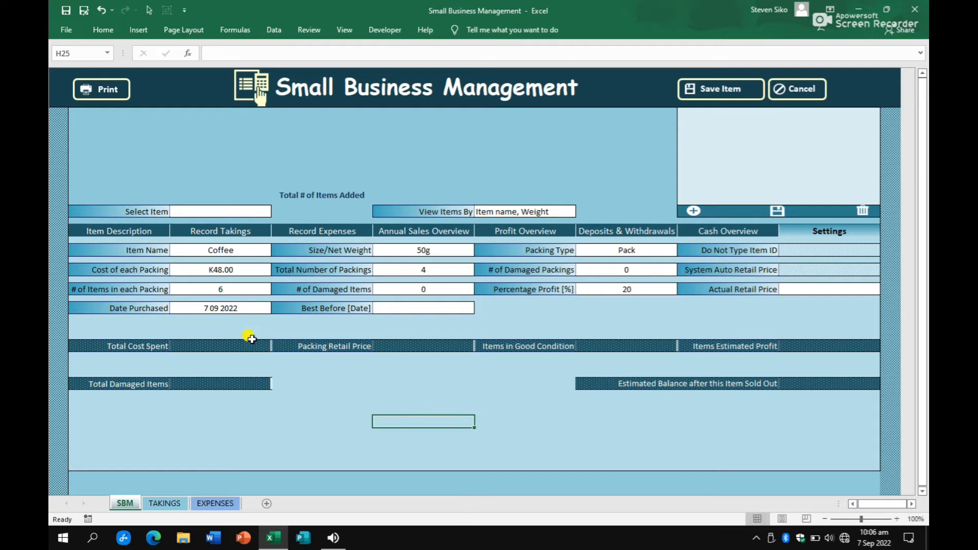
Step: Enter 4/7/23 as the best before date of Coffee and save the item
{"action": "left_click", "coordinate": [233, 311]}
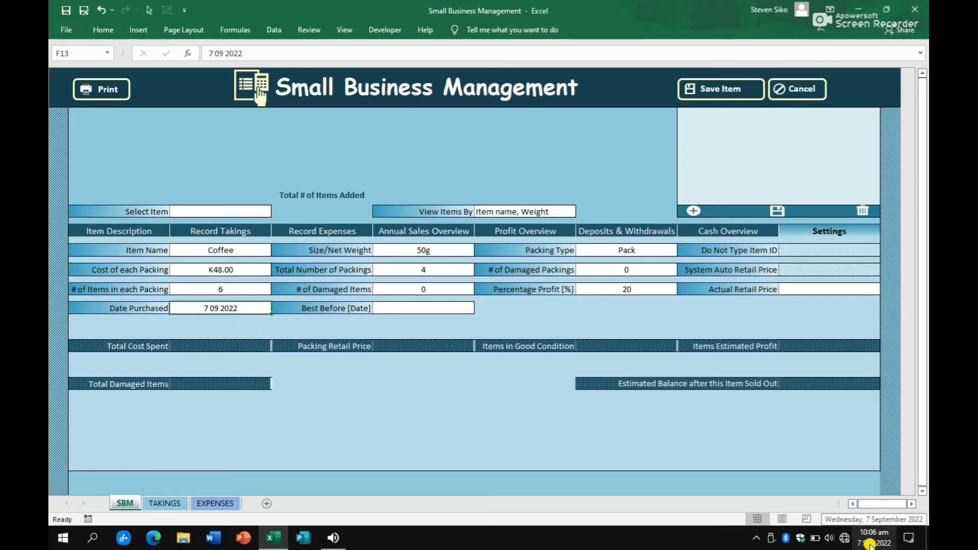
{"action": "left_click", "coordinate": [402, 308]}
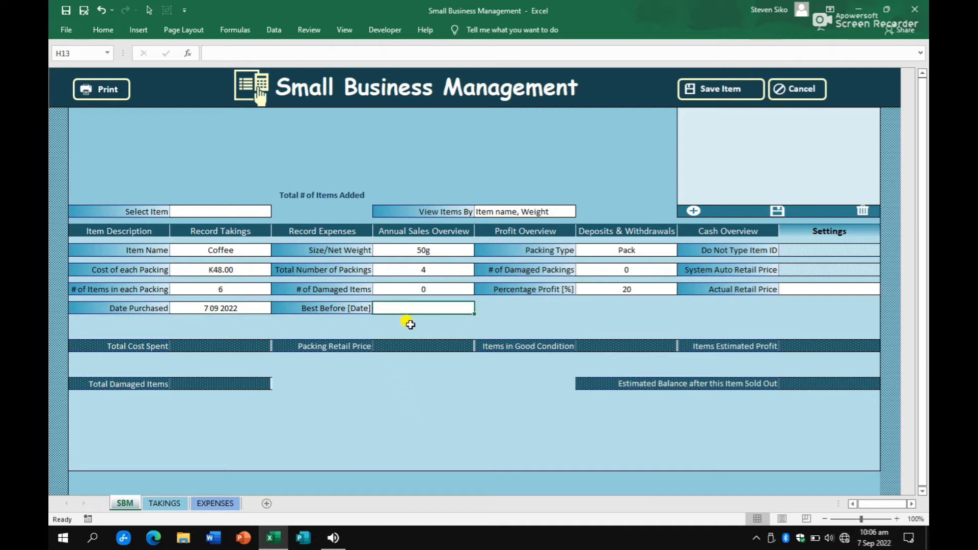
{"action": "type", "text": "4/7/23"}
{"action": "left_click", "coordinate": [442, 393]}
{"action": "left_click", "coordinate": [708, 89]}
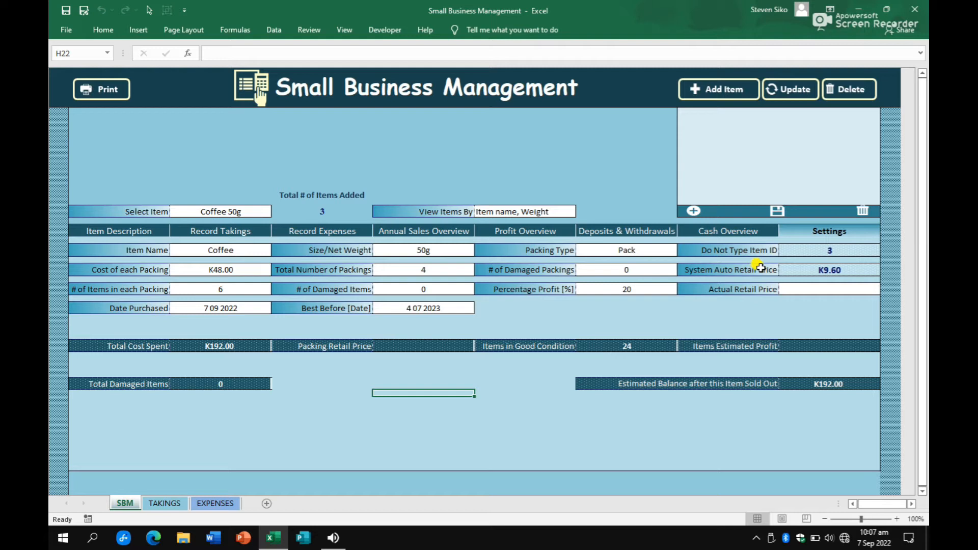
Step: Set the actual retail price of Coffee to 9.6 and update the record
{"action": "left_click", "coordinate": [787, 270]}
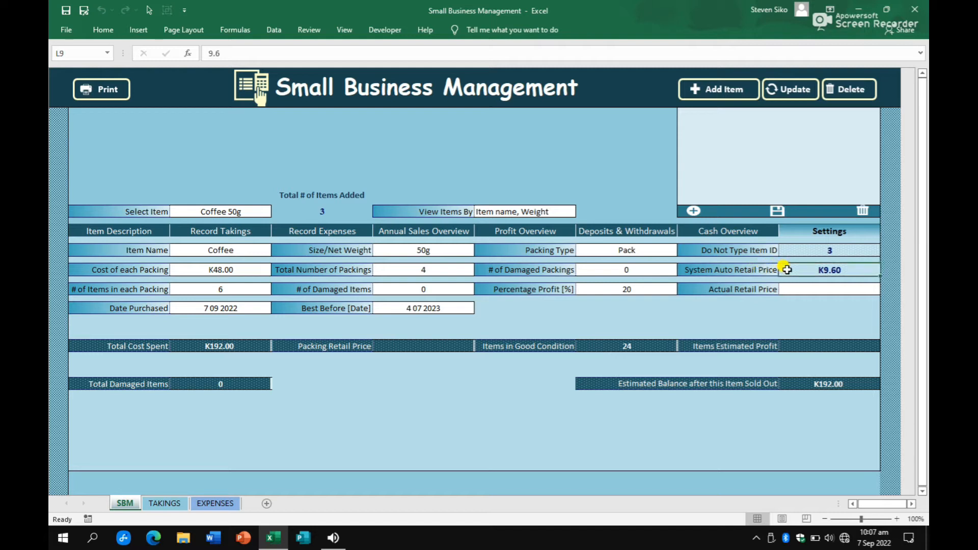
{"action": "left_click", "coordinate": [797, 289]}
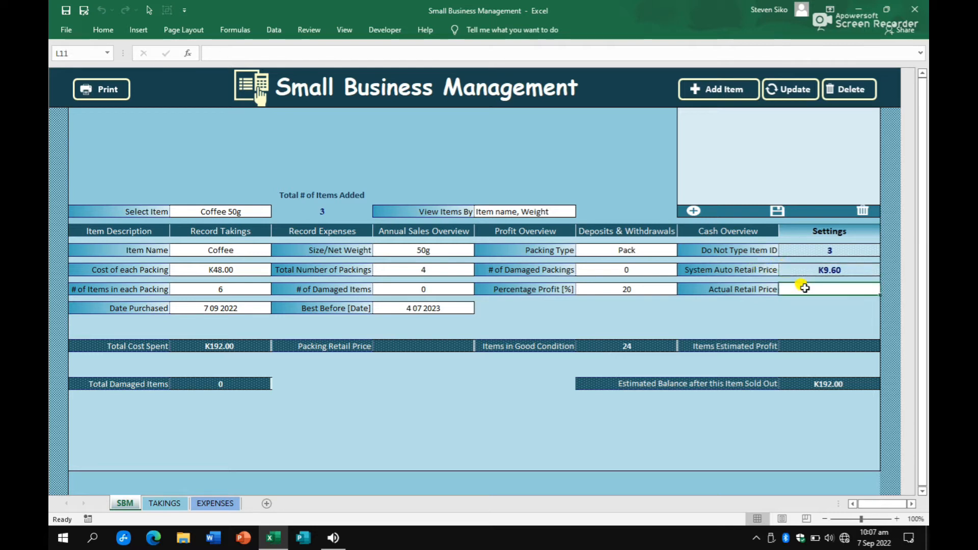
{"action": "type", "text": "9.6"}
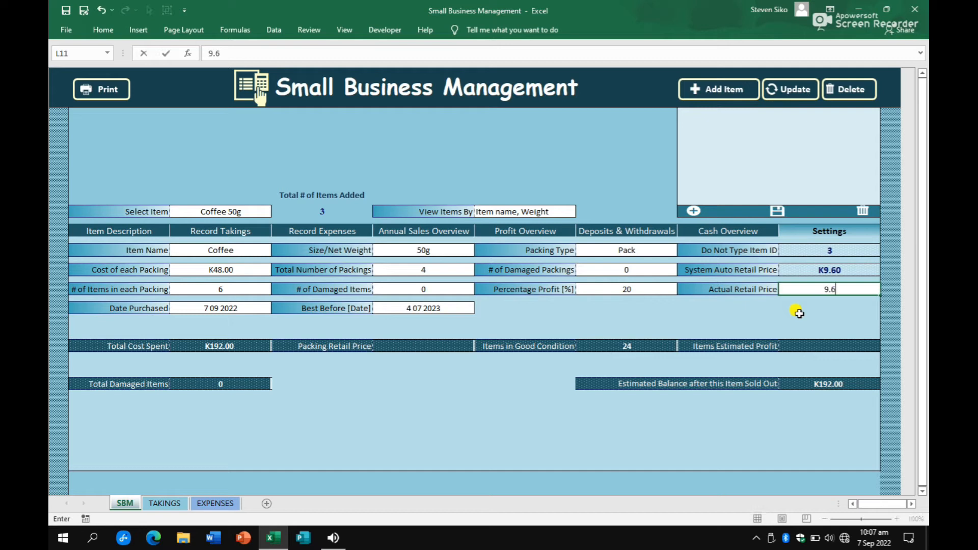
{"action": "key", "text": "Return"}
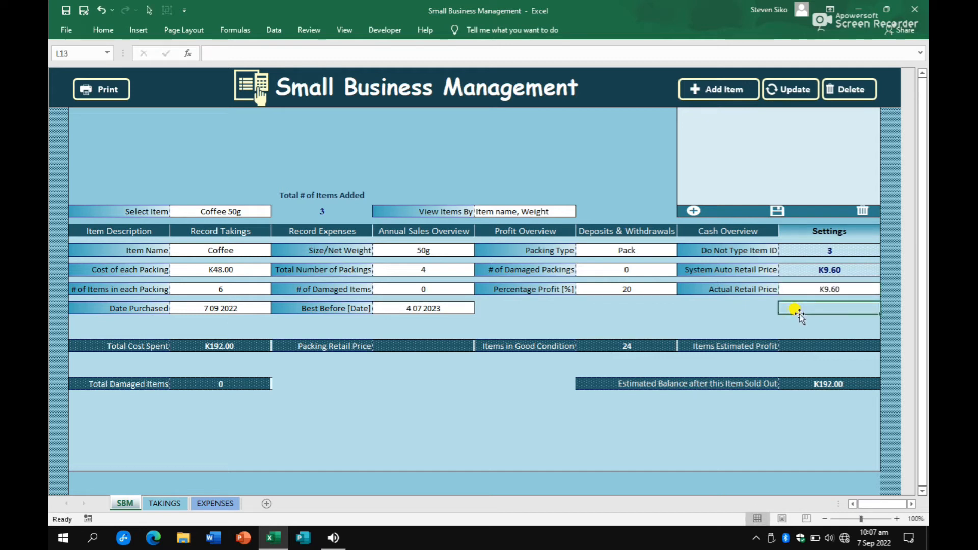
{"action": "left_click", "coordinate": [787, 92]}
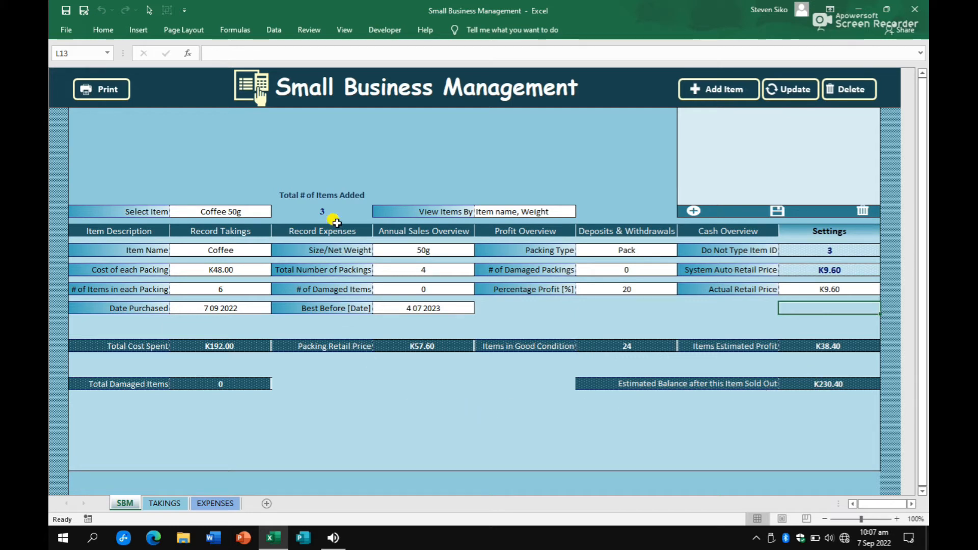
Step: Check the total number of items added and bring up the Twisties 25g record
{"action": "left_click", "coordinate": [329, 195]}
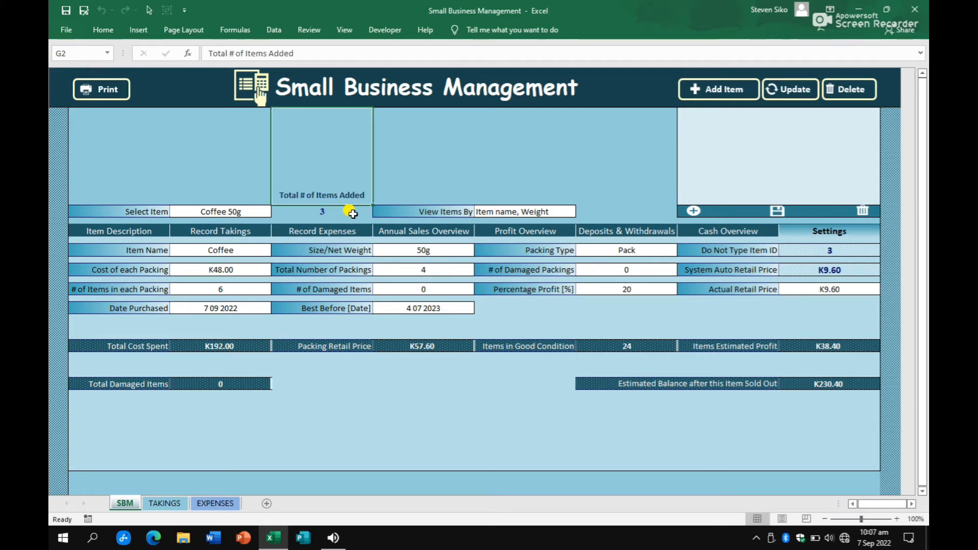
{"action": "left_click", "coordinate": [341, 212]}
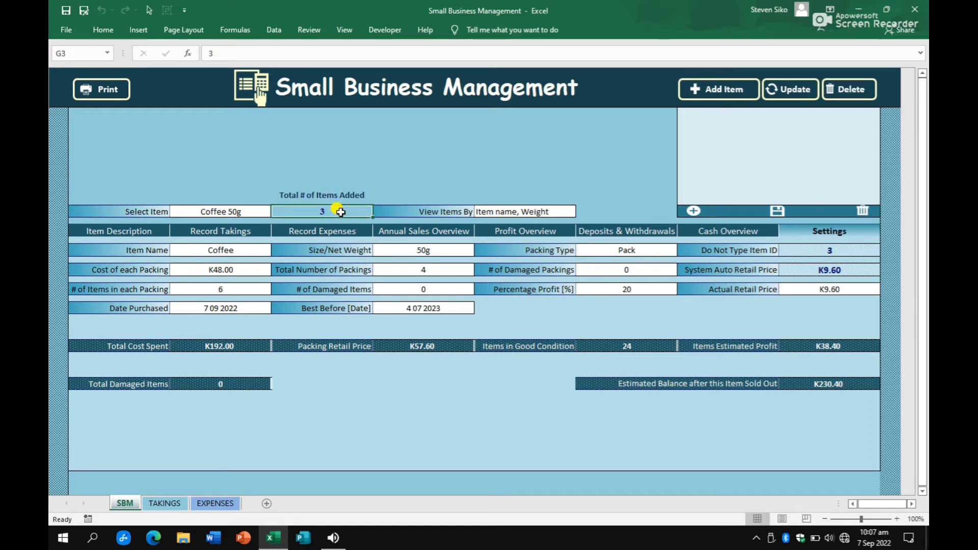
{"action": "left_click", "coordinate": [129, 212]}
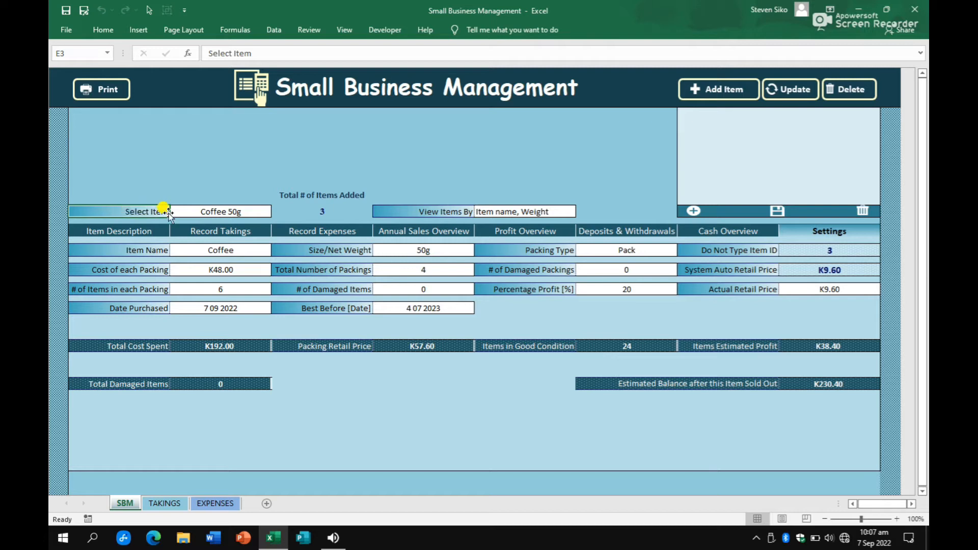
{"action": "left_click", "coordinate": [230, 207]}
{"action": "left_click", "coordinate": [275, 212]}
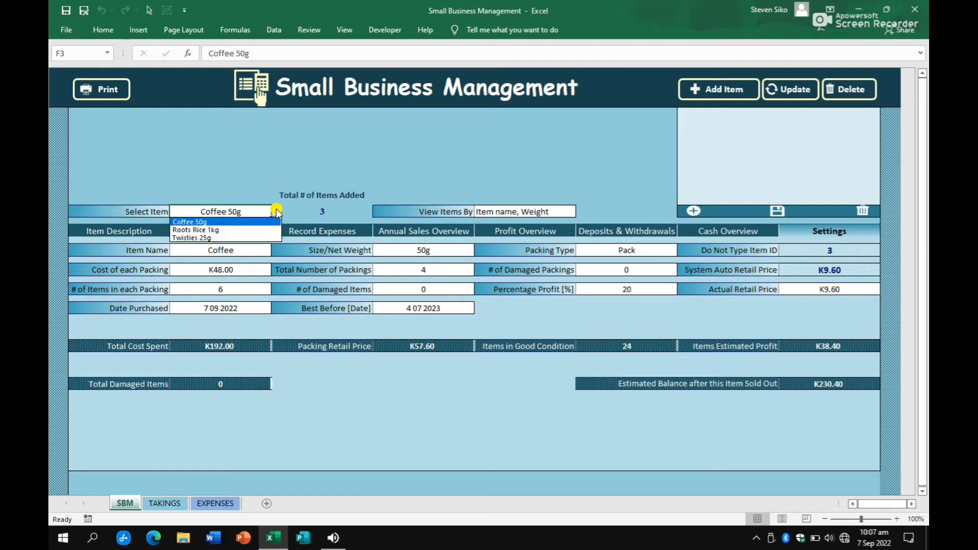
{"action": "left_click", "coordinate": [246, 237]}
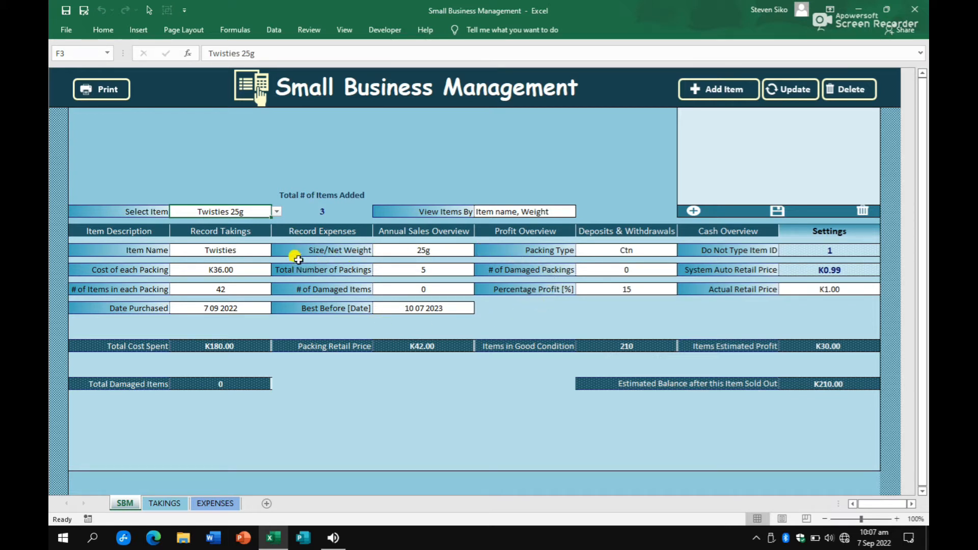
Step: Add the Coffee picture from the Item_images folder to the Coffee 50g record, then save the picture and update the record
{"action": "left_click", "coordinate": [277, 212]}
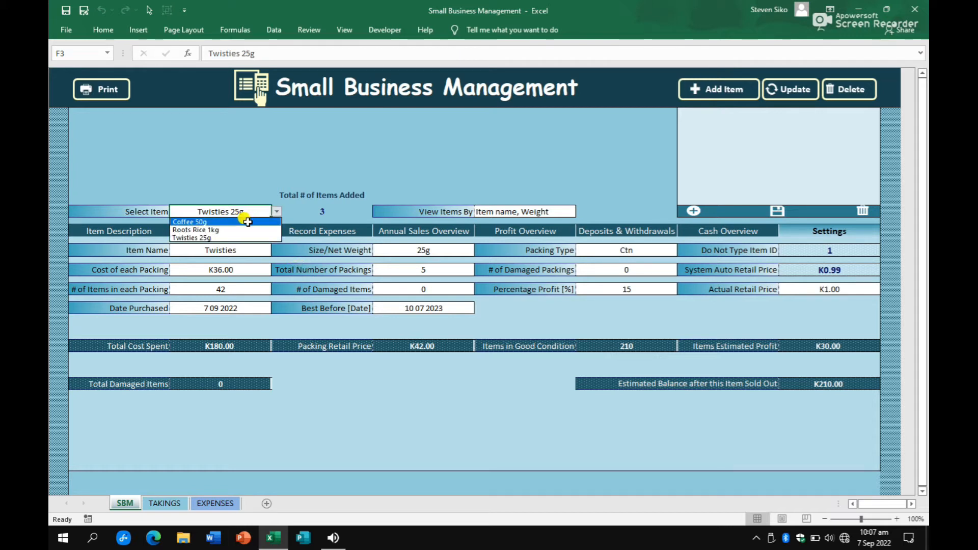
{"action": "left_click", "coordinate": [239, 221]}
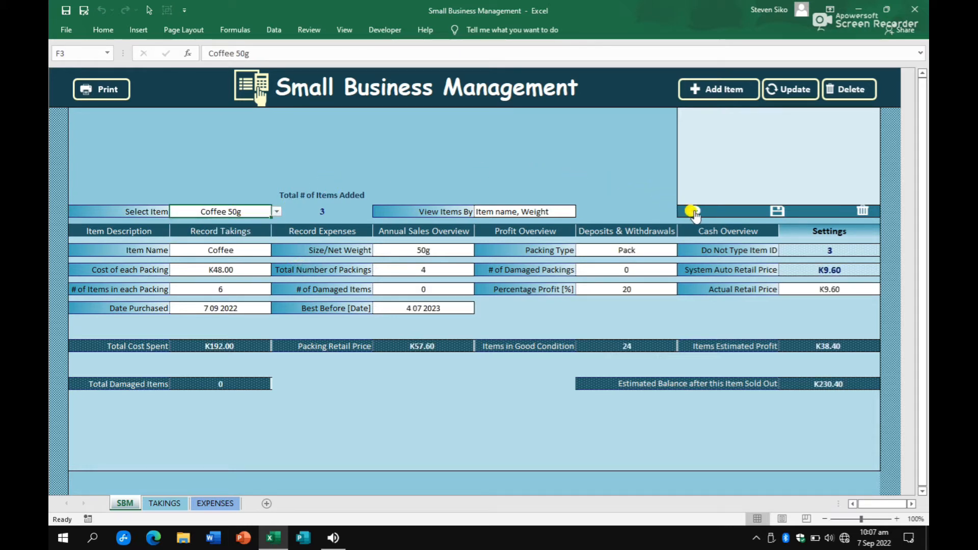
{"action": "left_click", "coordinate": [693, 211]}
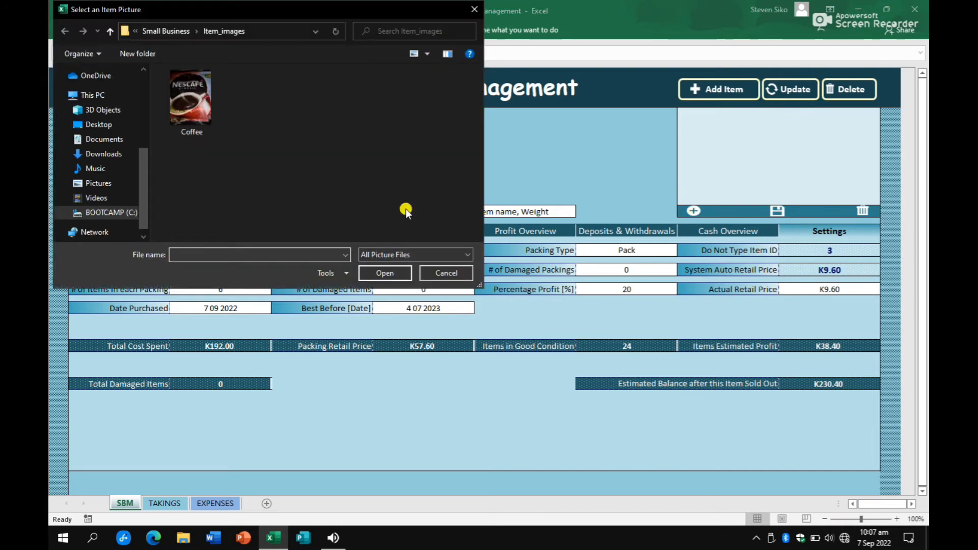
{"action": "left_click", "coordinate": [192, 105]}
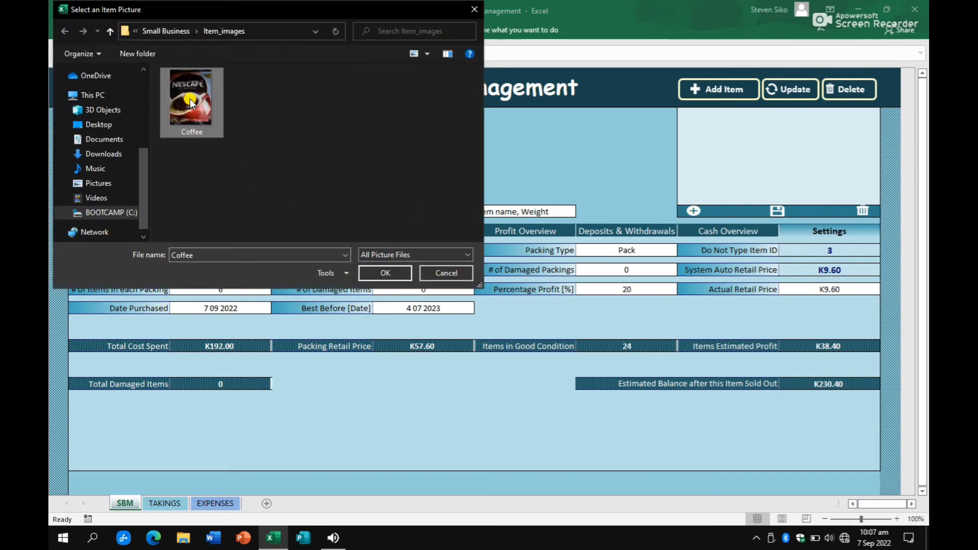
{"action": "left_click", "coordinate": [383, 273]}
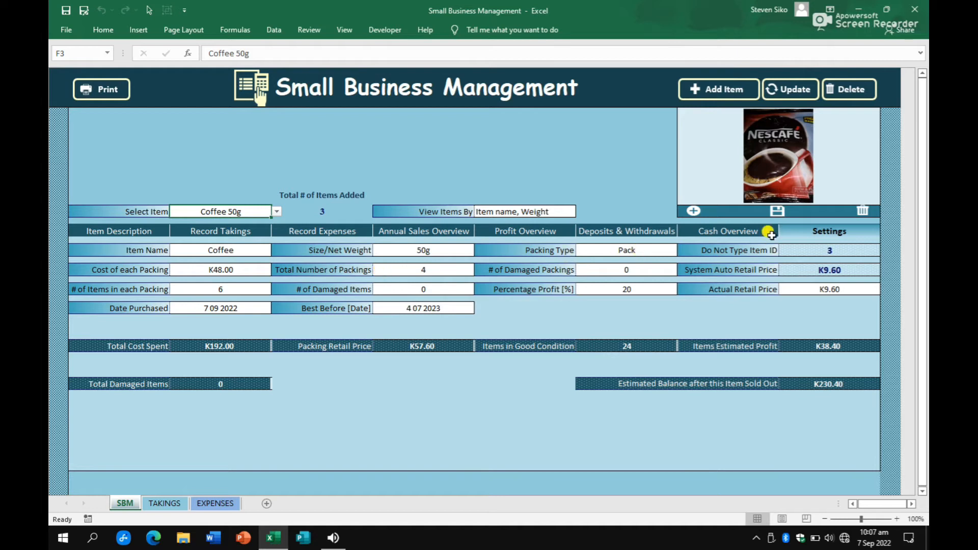
{"action": "left_click", "coordinate": [776, 213]}
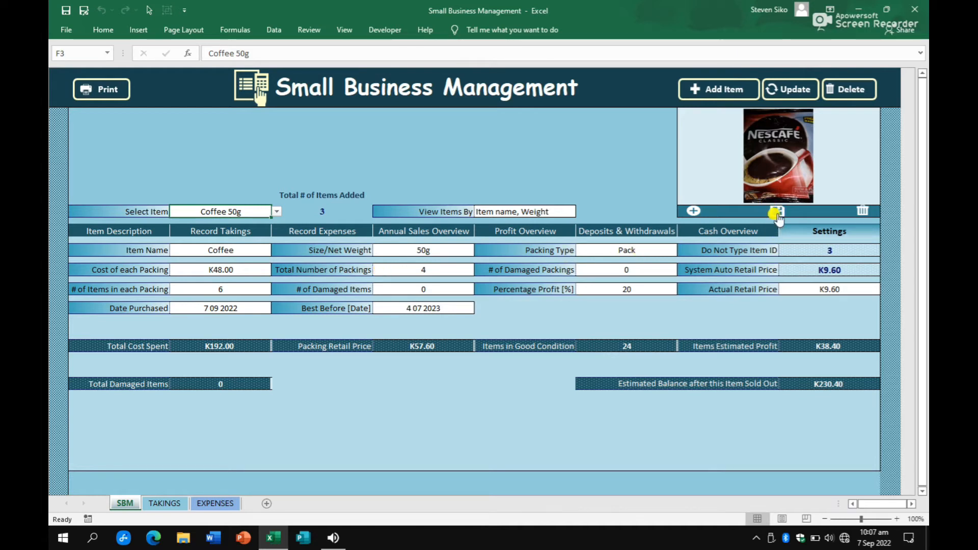
{"action": "left_click", "coordinate": [789, 94]}
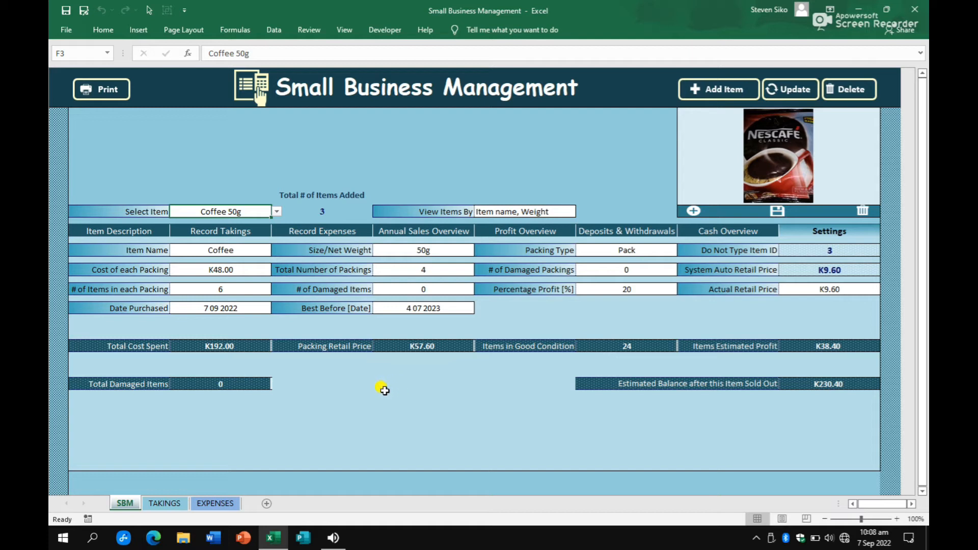
Step: Submit a capital amount of 5000 in the workbook's settings
{"action": "left_click", "coordinate": [839, 232]}
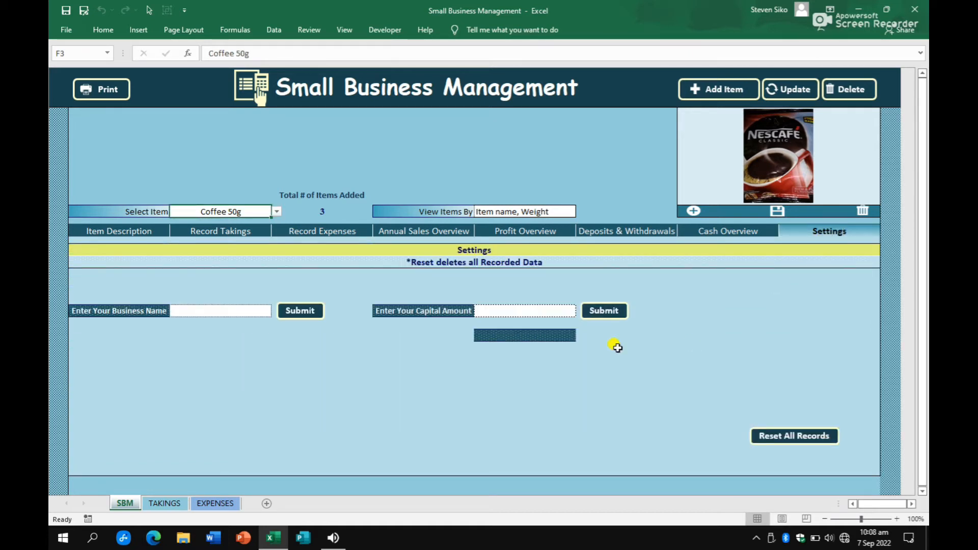
{"action": "left_click", "coordinate": [533, 310]}
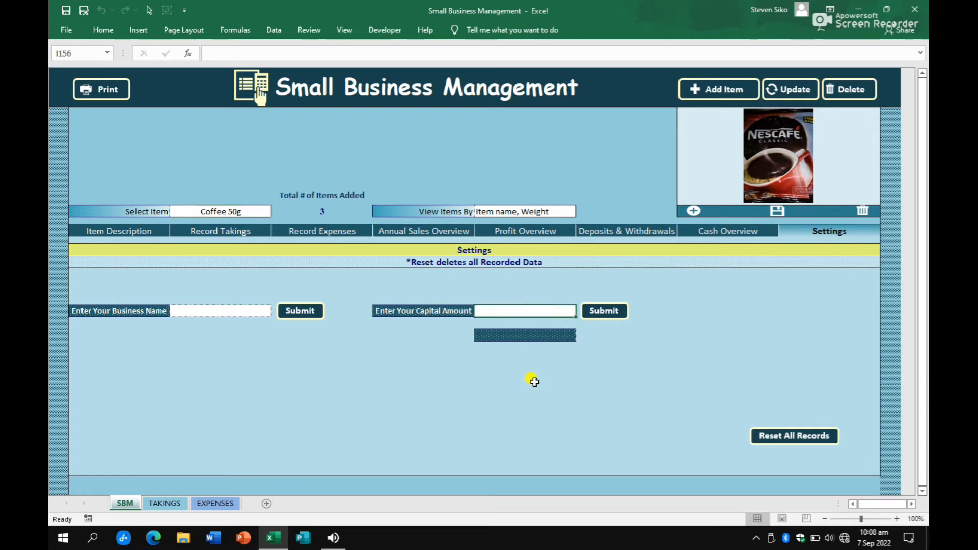
{"action": "type", "text": "5,"}
{"action": "type", "text": "000"}
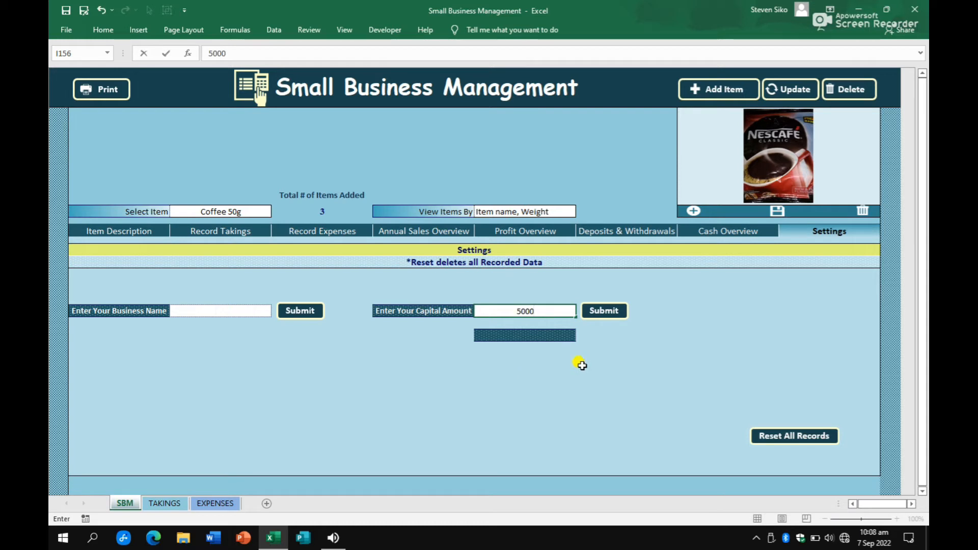
{"action": "left_click", "coordinate": [611, 312]}
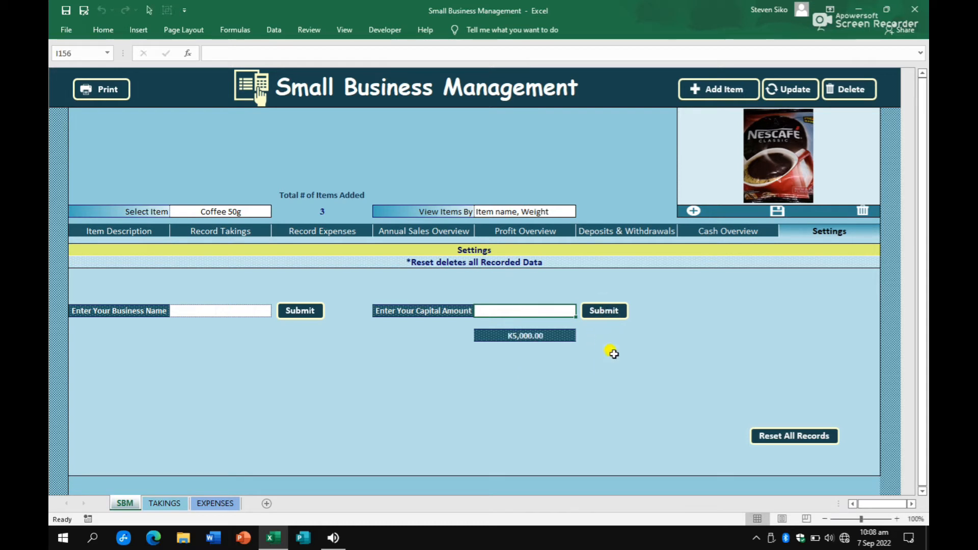
Step: Review the cash overview, checking the total cash on hand against the list of added items
{"action": "left_click", "coordinate": [705, 232]}
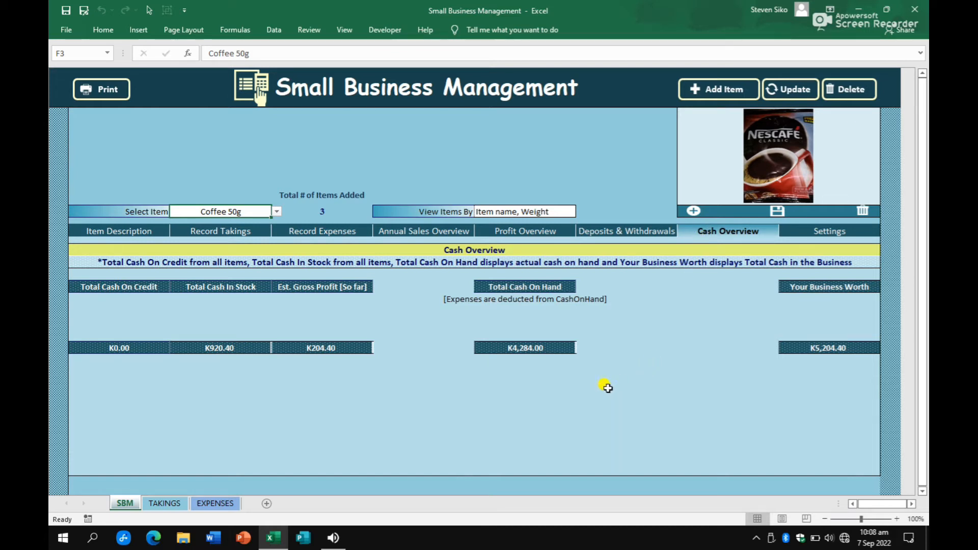
{"action": "left_click", "coordinate": [530, 349]}
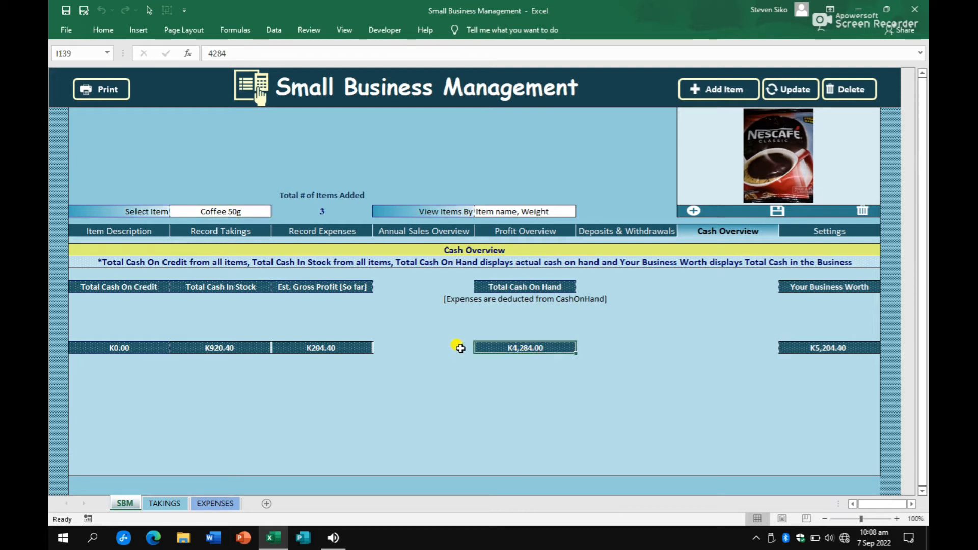
{"action": "left_click", "coordinate": [264, 209]}
{"action": "left_click", "coordinate": [275, 211]}
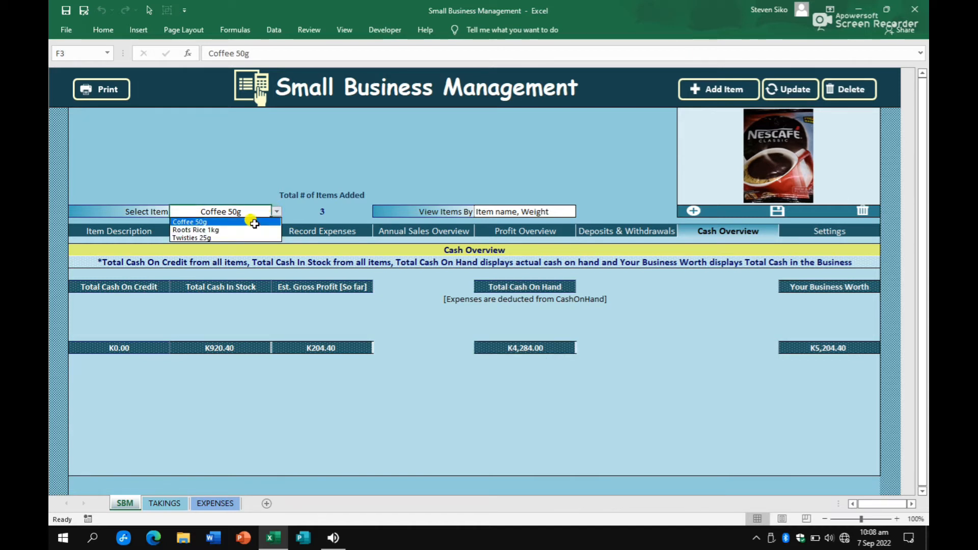
{"action": "left_click", "coordinate": [499, 391]}
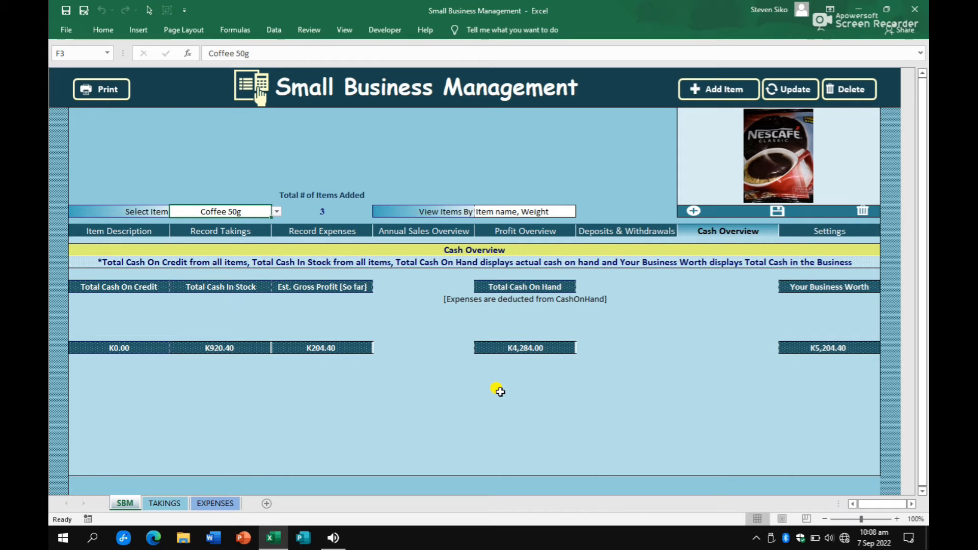
Step: Record a Transport Fare expense of 25 and submit it
{"action": "left_click", "coordinate": [304, 230]}
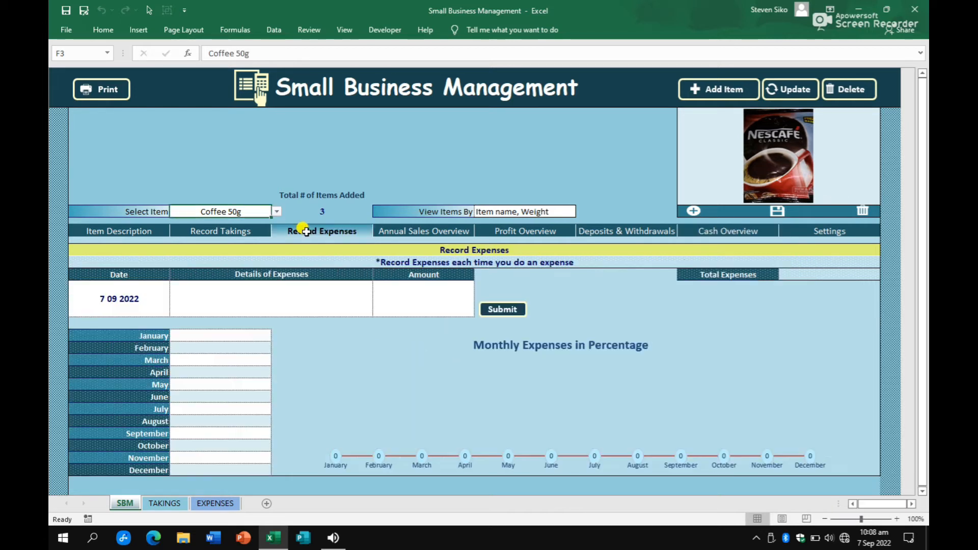
{"action": "left_click", "coordinate": [303, 295]}
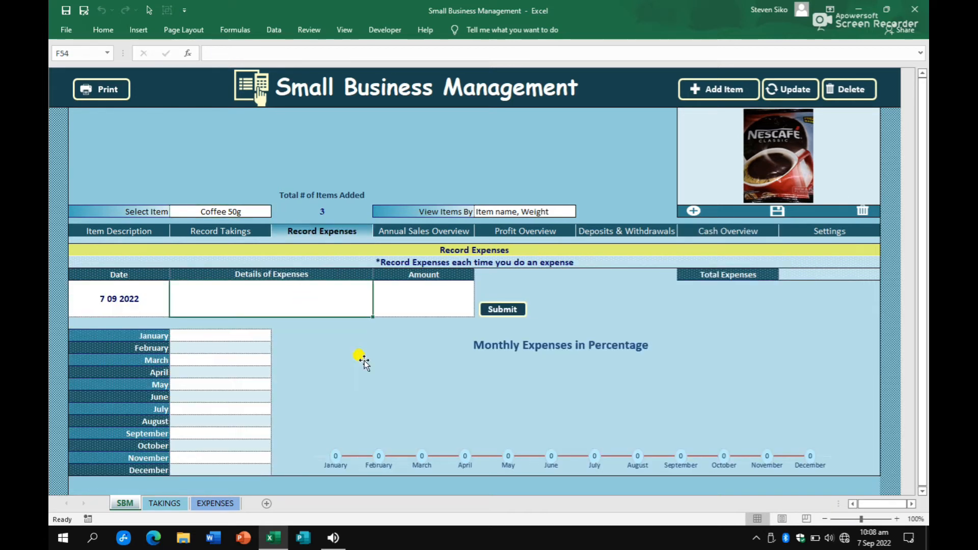
{"action": "type", "text": "Trans"}
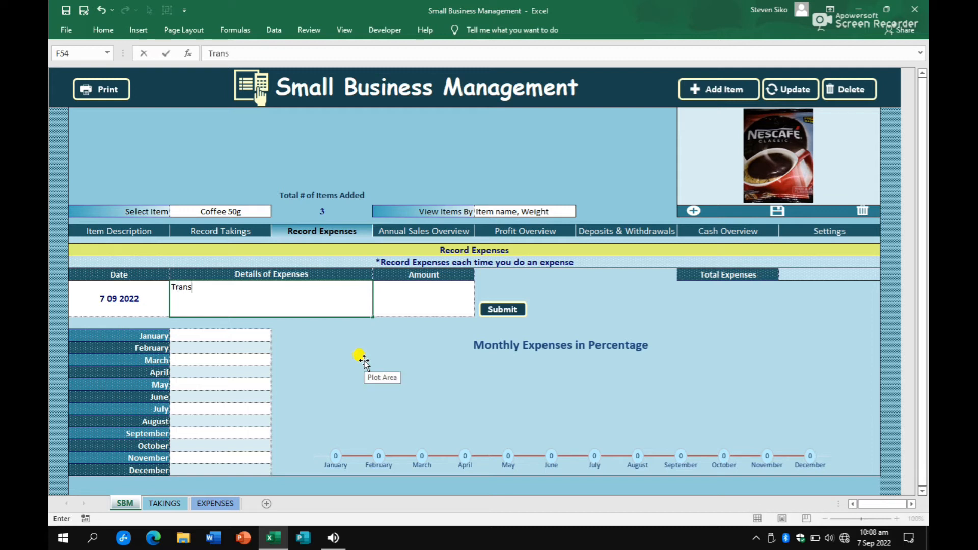
{"action": "type", "text": "port Fare"}
{"action": "key", "text": "Tab"}
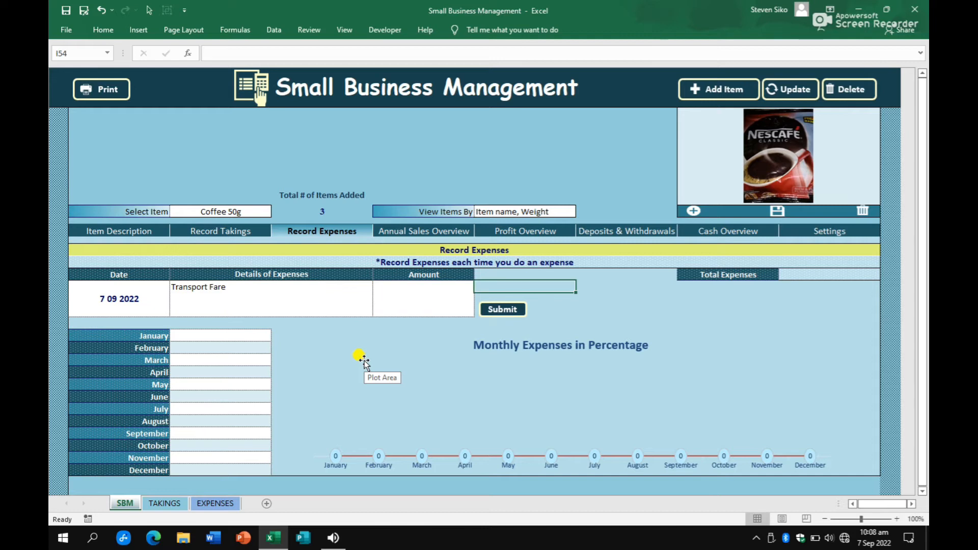
{"action": "type", "text": "25"}
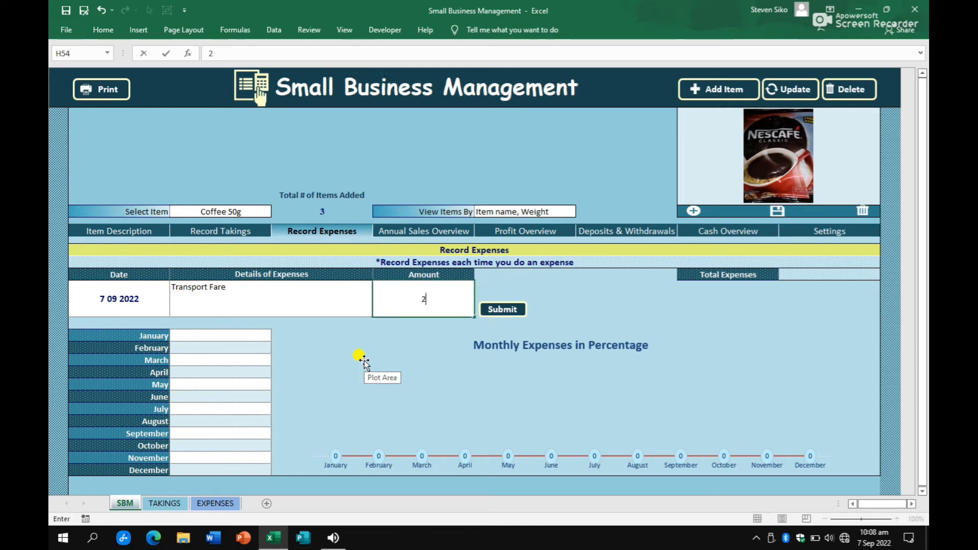
{"action": "left_click", "coordinate": [488, 308]}
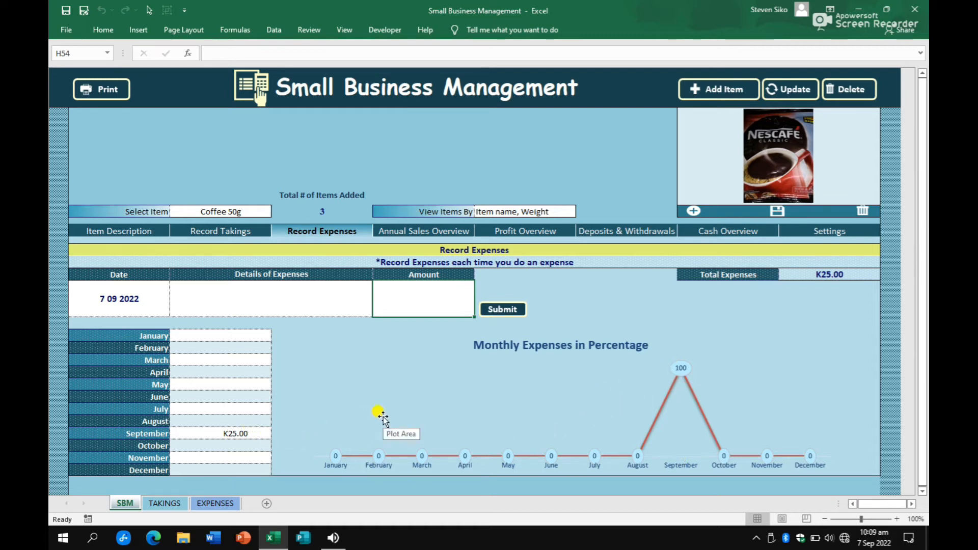
Step: Record a Power Bill expense of 50 dated 7 07 2022 and submit it
{"action": "double_click", "coordinate": [117, 300]}
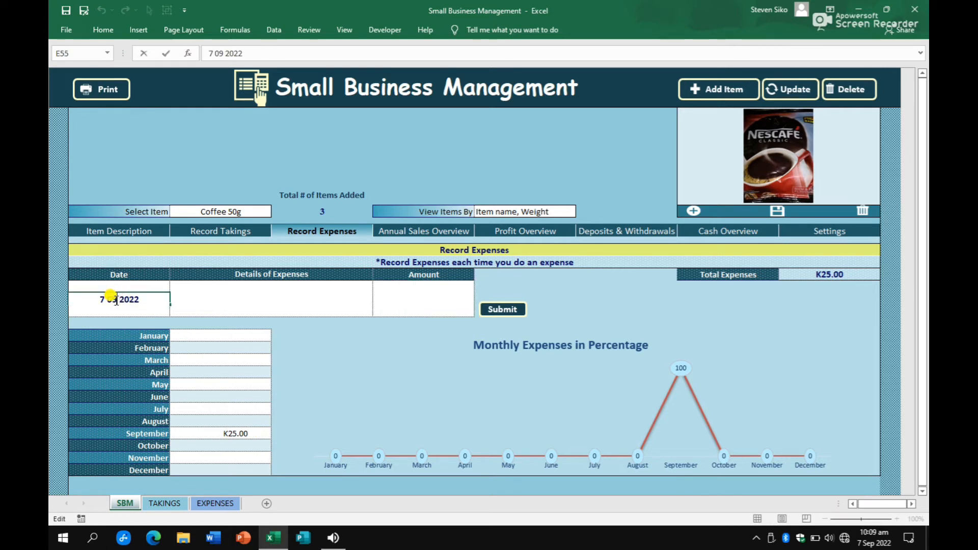
{"action": "key", "text": "BackSpace"}
{"action": "type", "text": "7"}
{"action": "left_click", "coordinate": [212, 298]}
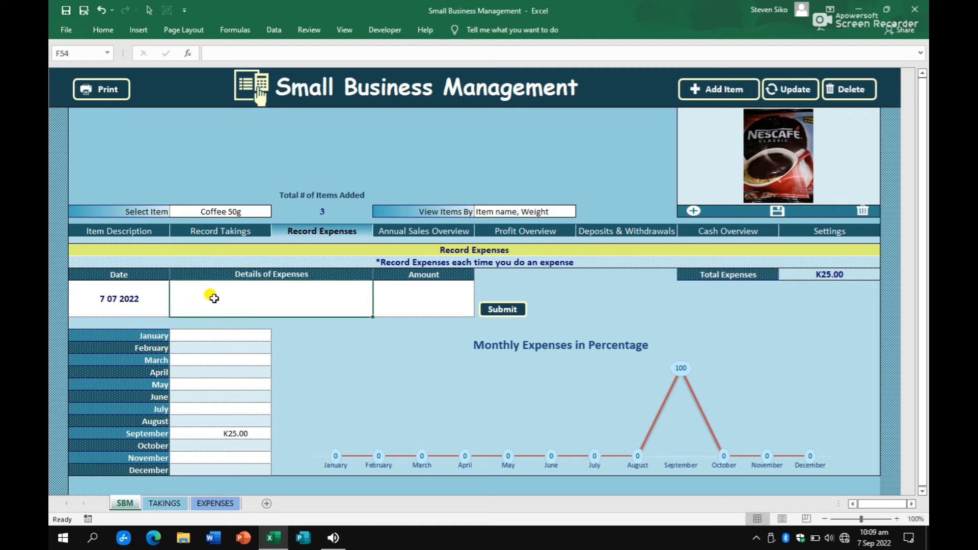
{"action": "type", "text": "Power Bill"}
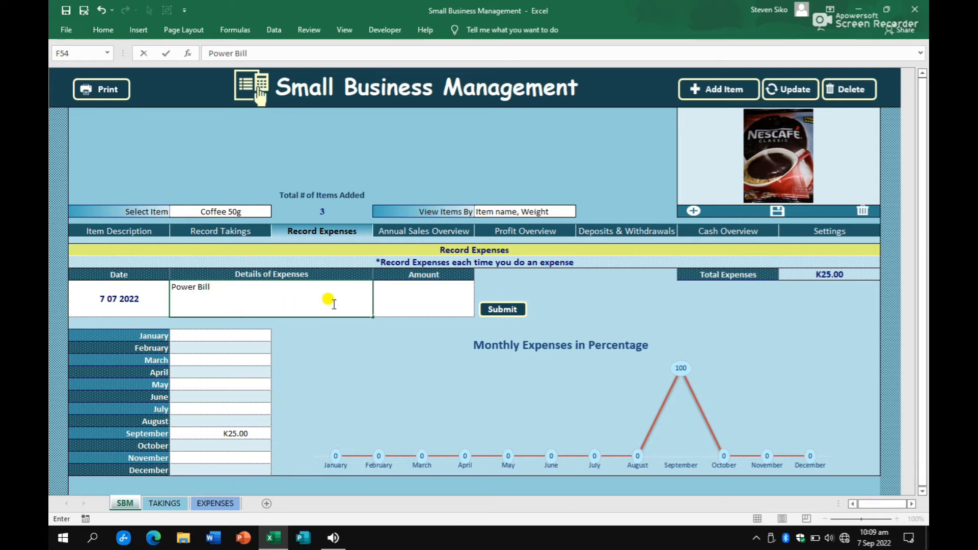
{"action": "left_click", "coordinate": [409, 291]}
{"action": "type", "text": "5"}
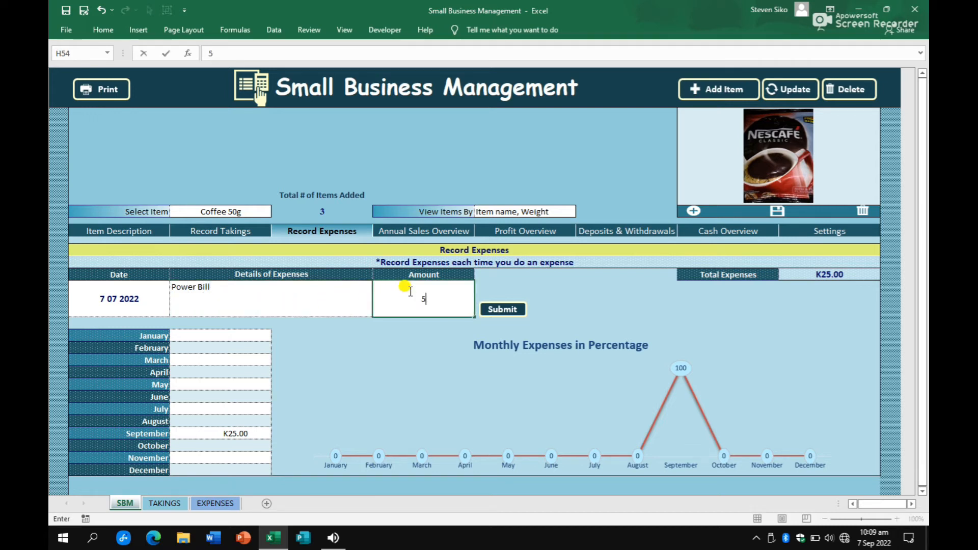
{"action": "type", "text": "0"}
{"action": "left_click", "coordinate": [504, 310]}
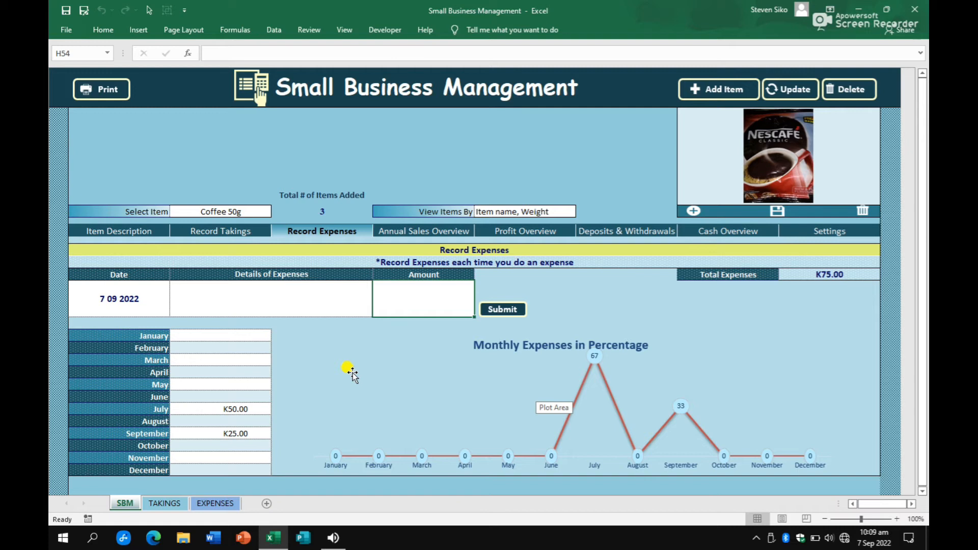
Step: Examine the retail price, in-stock quantity and stock cost of Coffee 50g in the takings record
{"action": "left_click", "coordinate": [227, 232]}
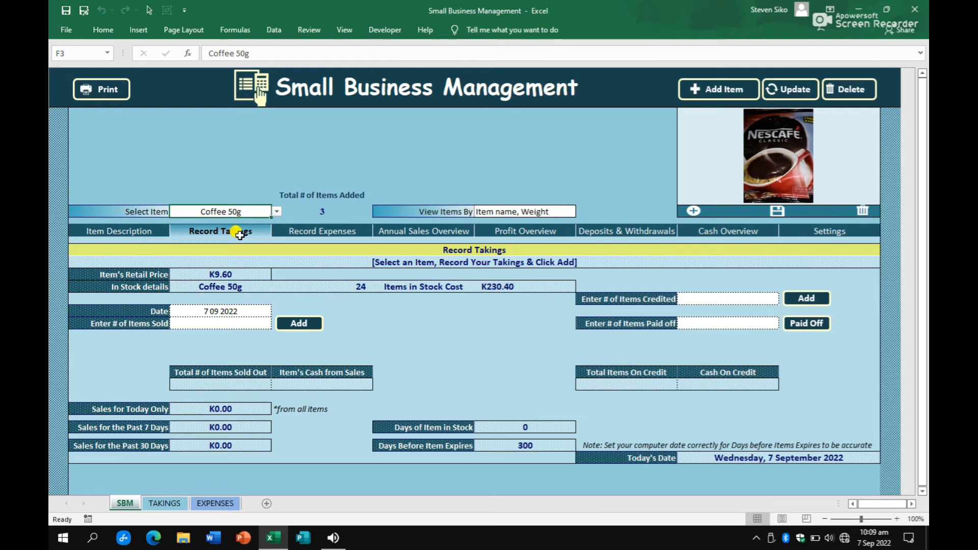
{"action": "left_click", "coordinate": [243, 276]}
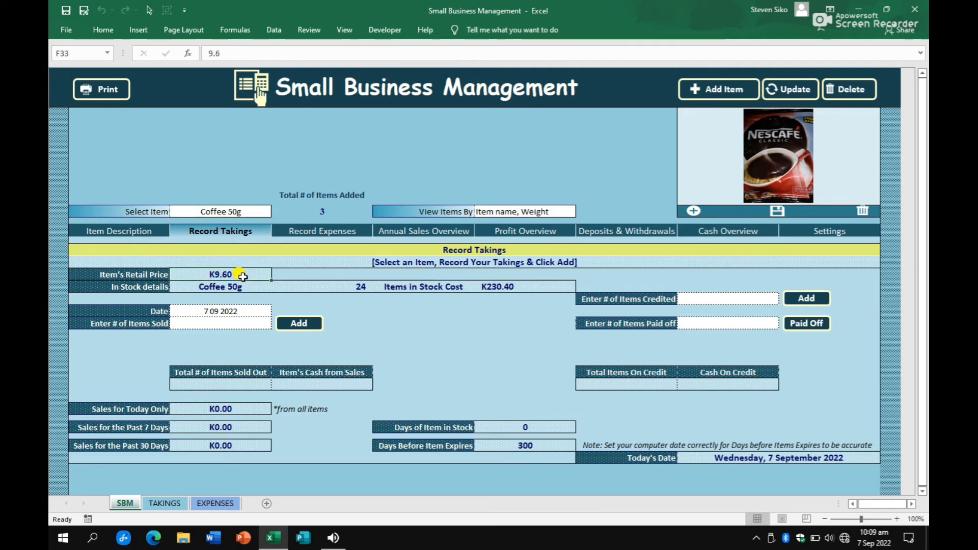
{"action": "left_click", "coordinate": [239, 285]}
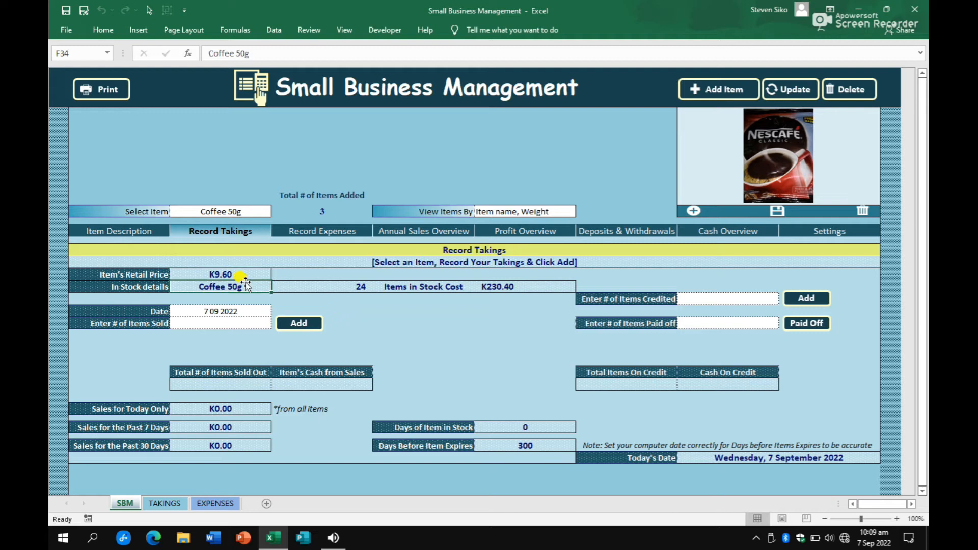
{"action": "left_click", "coordinate": [239, 208]}
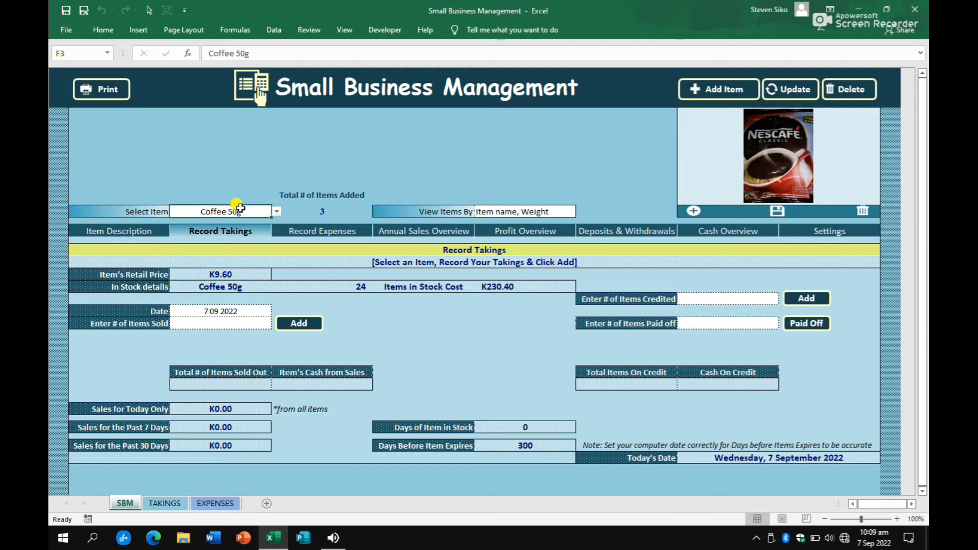
{"action": "left_click", "coordinate": [355, 286]}
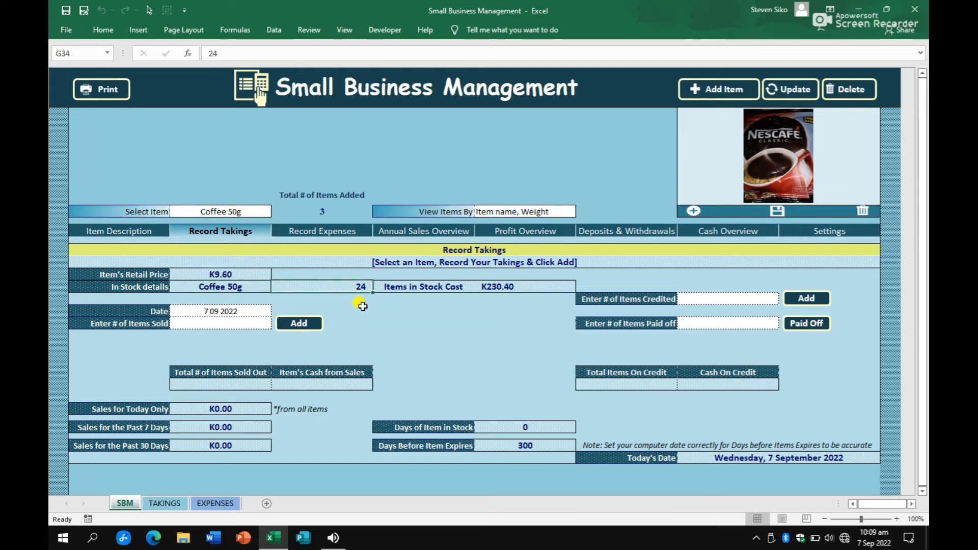
{"action": "left_click", "coordinate": [489, 290]}
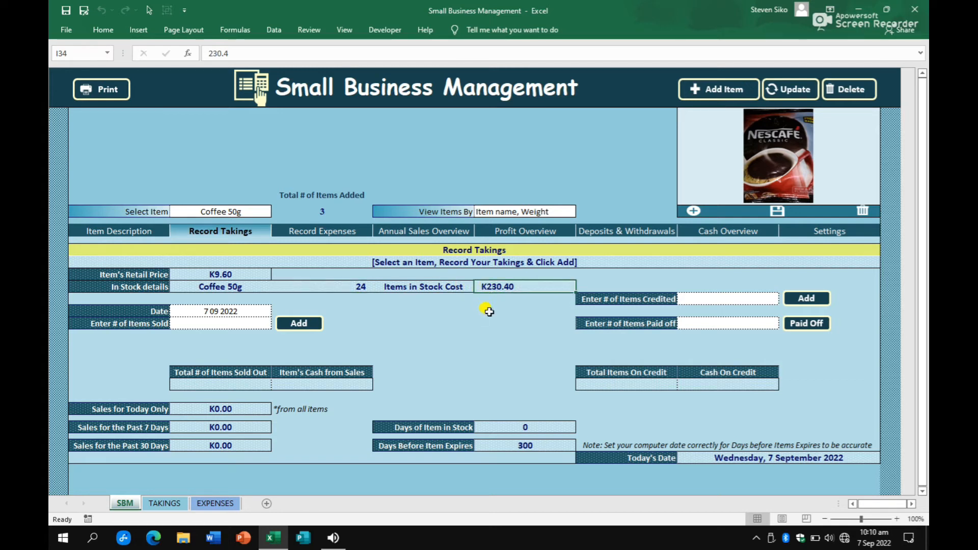
Step: Check how many days Coffee 50g has been in stock and how many remain before it expires
{"action": "left_click", "coordinate": [437, 426]}
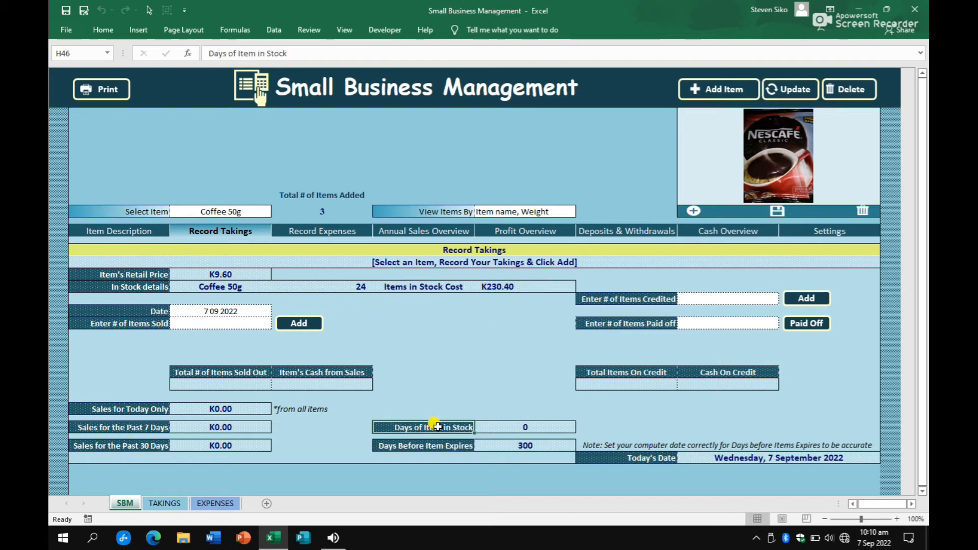
{"action": "left_click", "coordinate": [506, 427]}
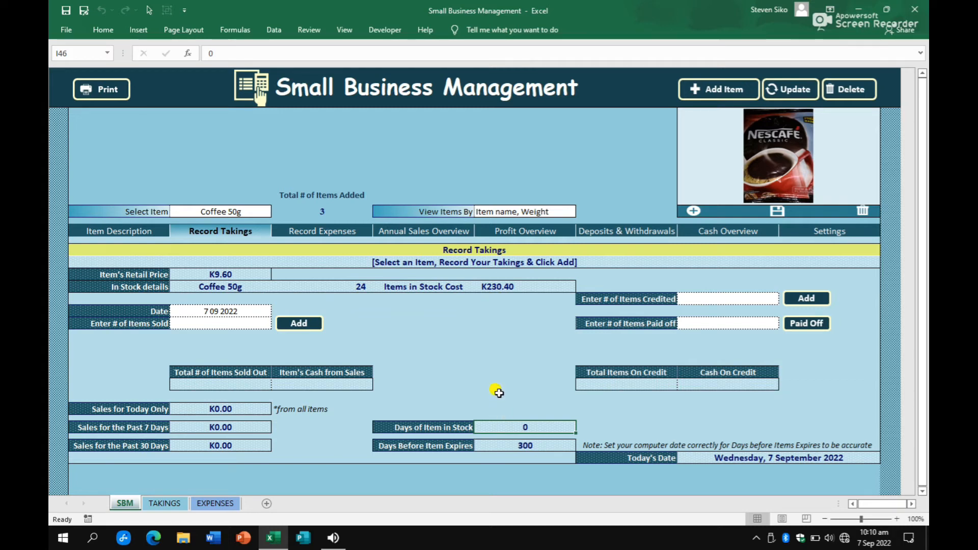
{"action": "left_click", "coordinate": [431, 447]}
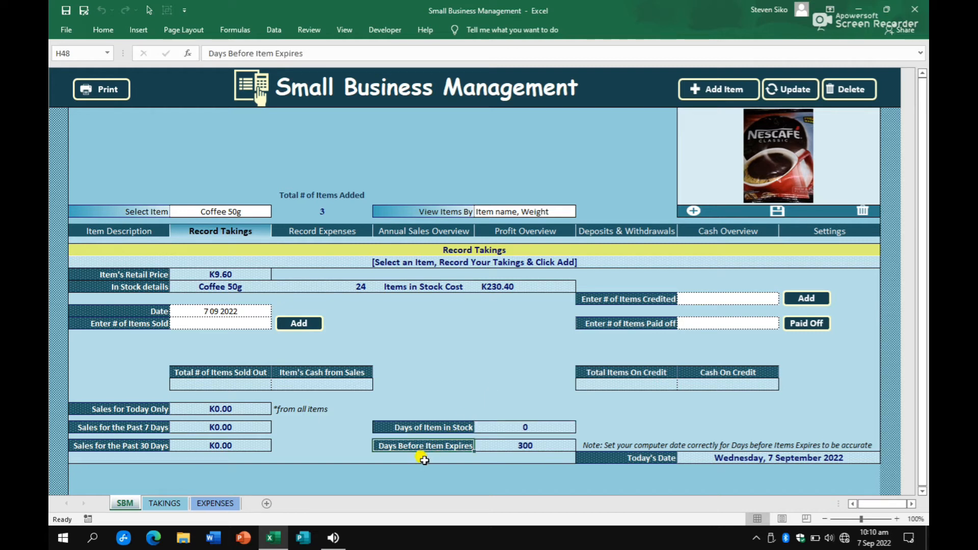
Step: Select Roots Rice 1kg in the takings record and examine its retail price, in-stock quantity and stock cost
{"action": "left_click", "coordinate": [499, 448]}
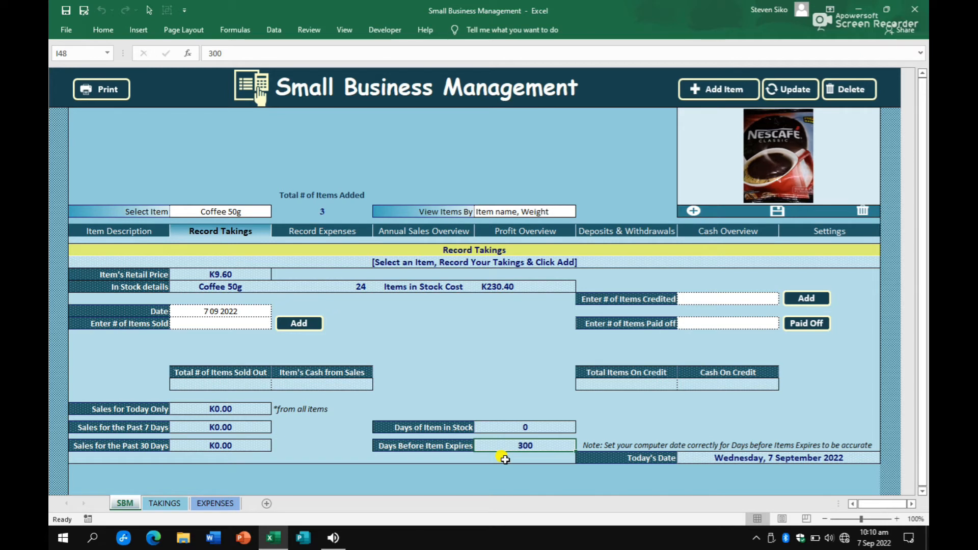
{"action": "left_click", "coordinate": [248, 210]}
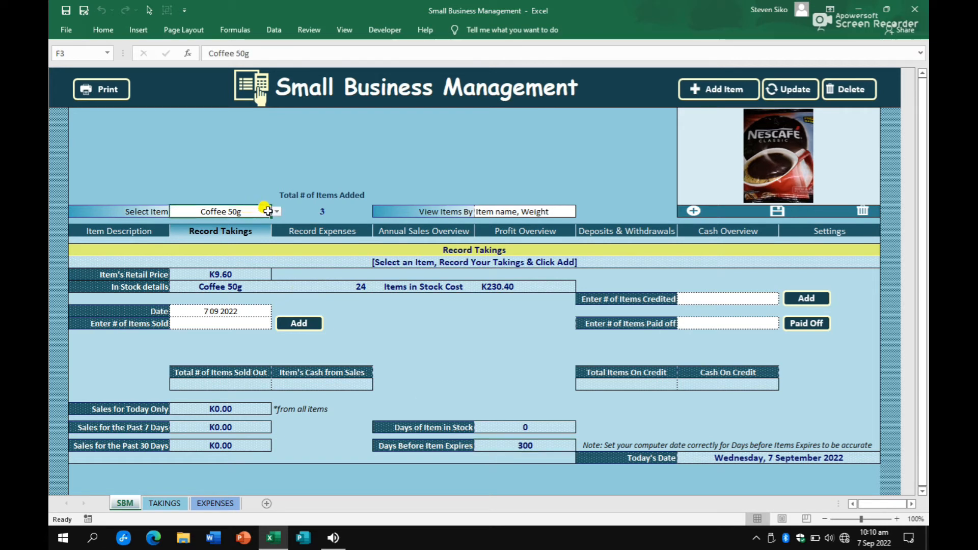
{"action": "left_click", "coordinate": [277, 210]}
{"action": "left_click", "coordinate": [237, 229]}
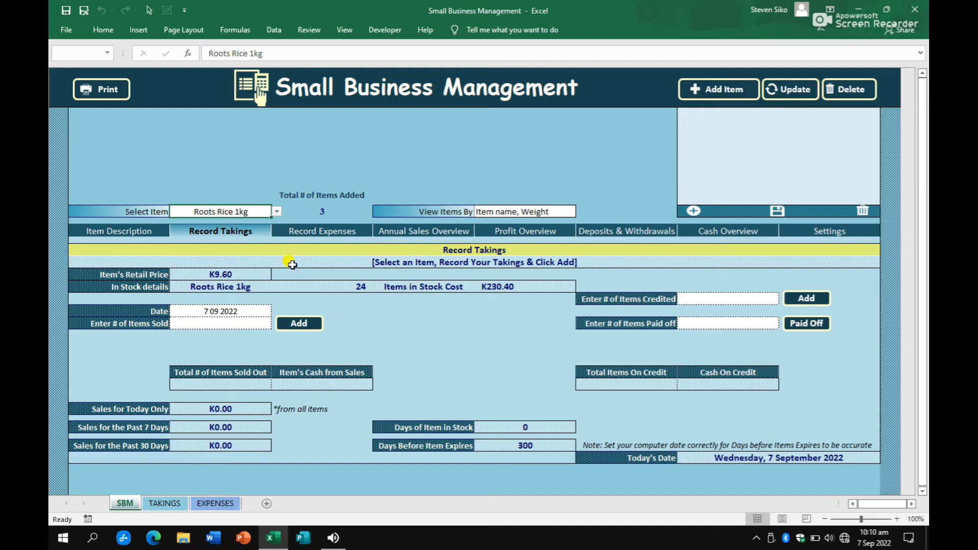
{"action": "left_click", "coordinate": [250, 275]}
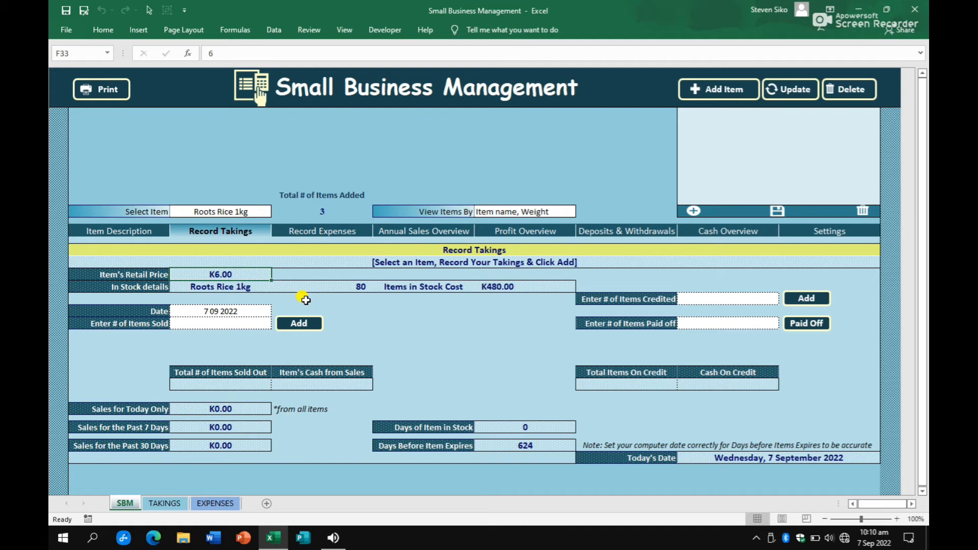
{"action": "left_click", "coordinate": [359, 286]}
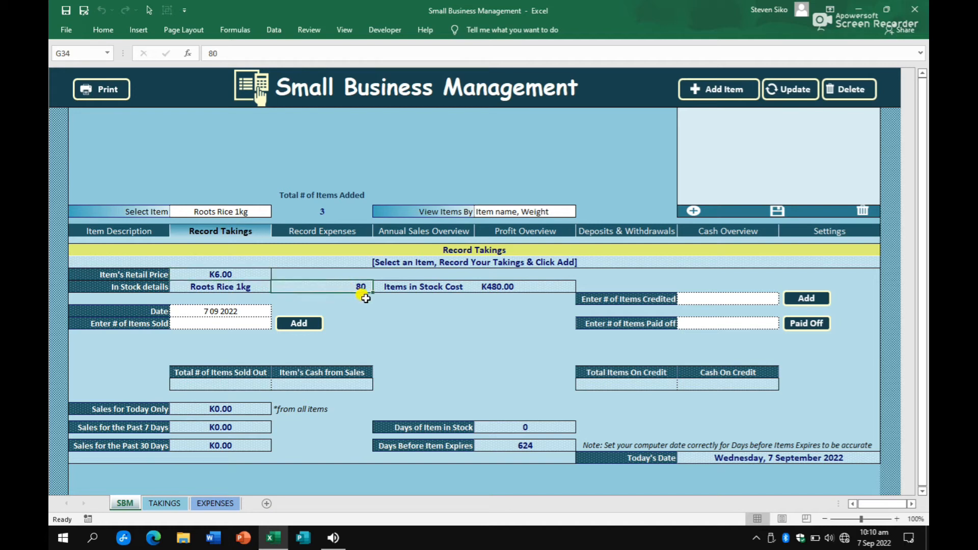
{"action": "left_click", "coordinate": [486, 284]}
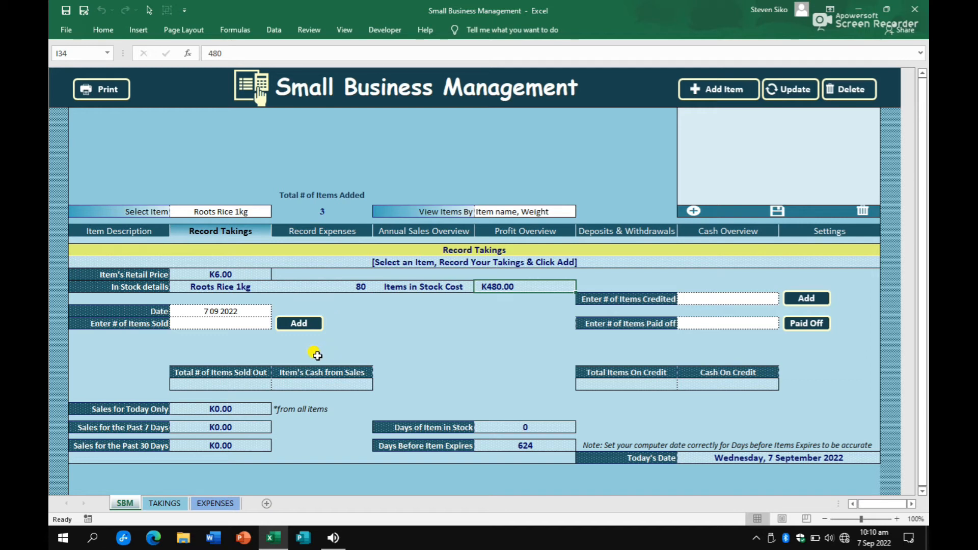
Step: Add a sale of 2 Roots Rice 1kg items and check the item's total sold and cash from sales
{"action": "left_click", "coordinate": [229, 325]}
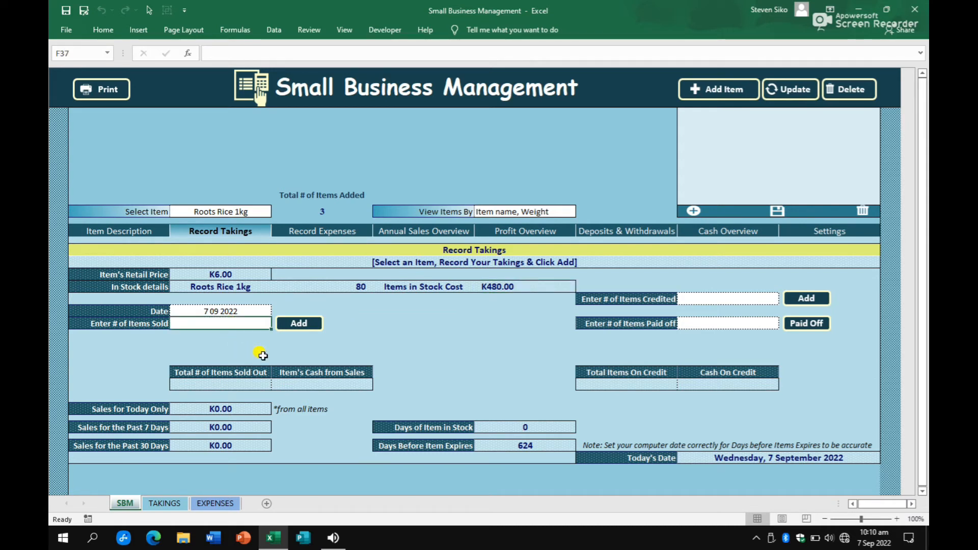
{"action": "type", "text": "2"}
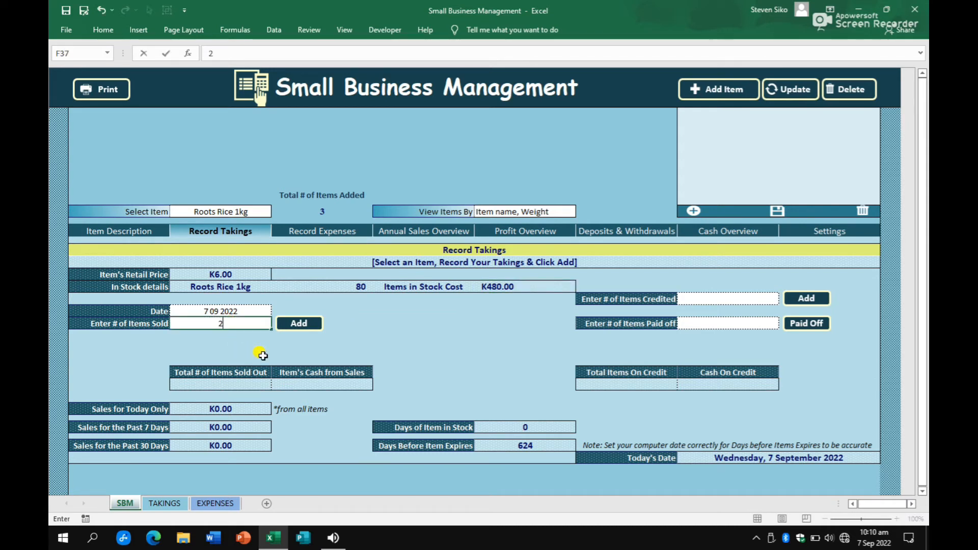
{"action": "left_click", "coordinate": [308, 325]}
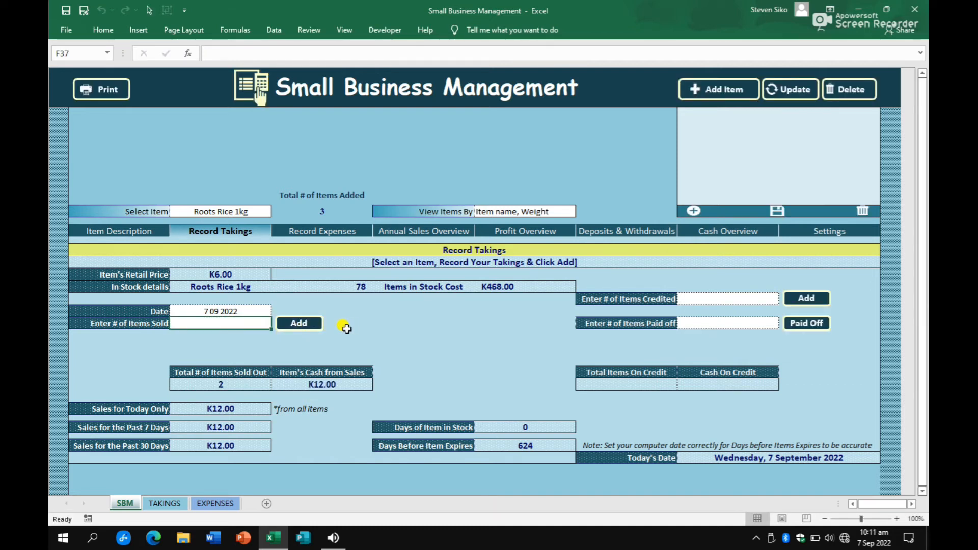
{"action": "left_click", "coordinate": [233, 386]}
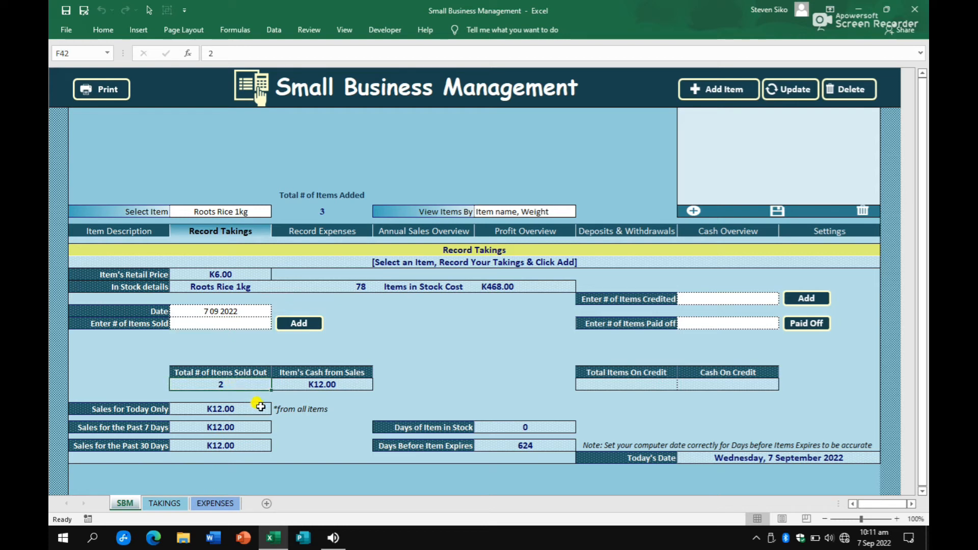
{"action": "left_click", "coordinate": [308, 384]}
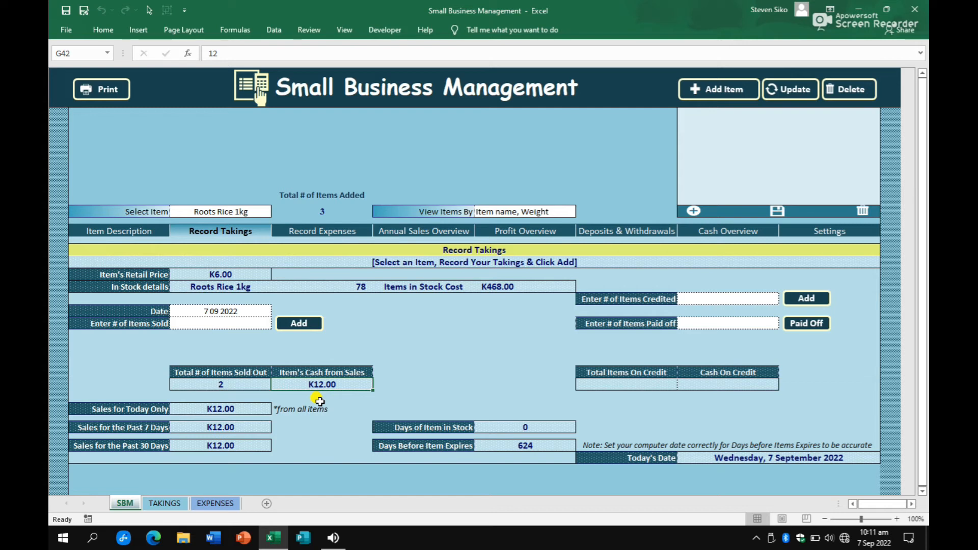
Step: Review the entries logged on the TAKINGS and EXPENSES sheets, including each expense's details and date, and return to the SBM sheet
{"action": "left_click", "coordinate": [166, 502]}
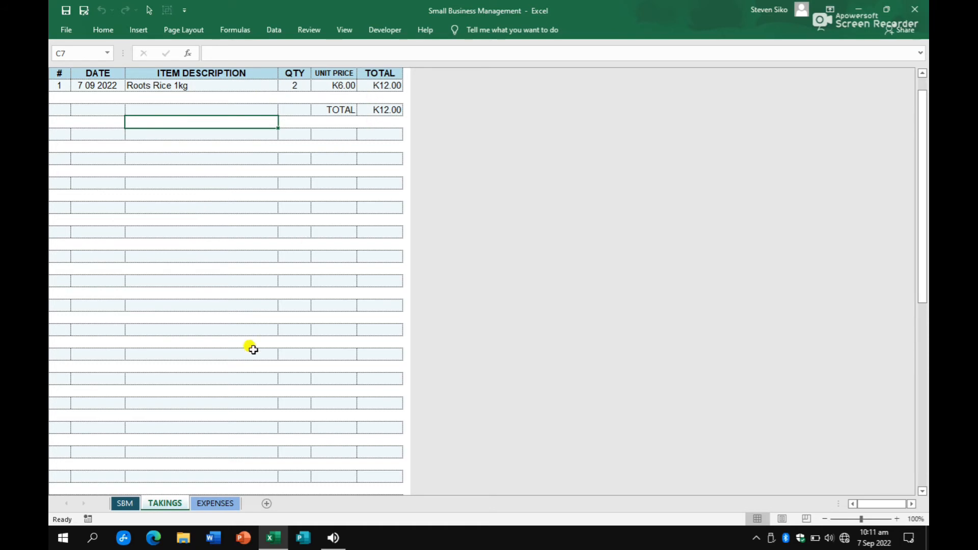
{"action": "left_click", "coordinate": [218, 503]}
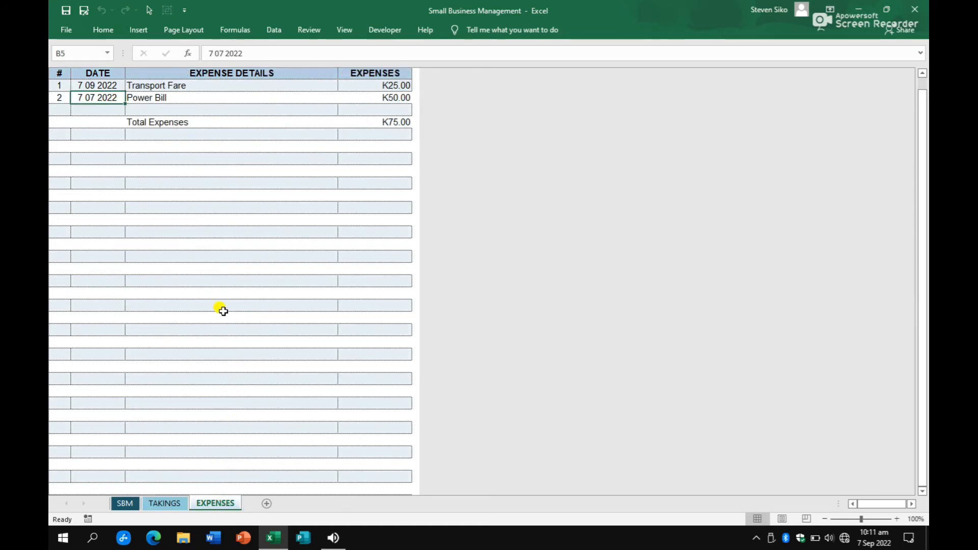
{"action": "left_click", "coordinate": [154, 197]}
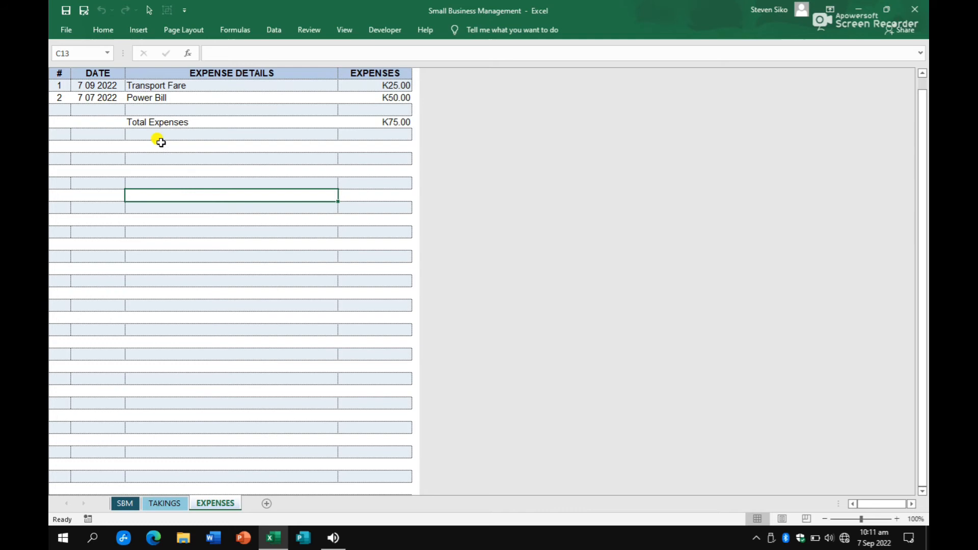
{"action": "left_click", "coordinate": [148, 85]}
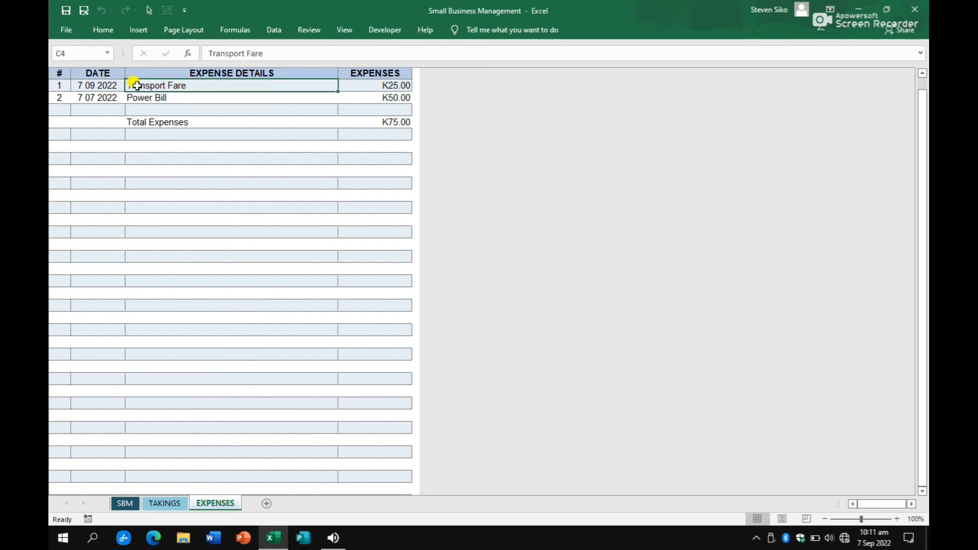
{"action": "left_click", "coordinate": [114, 86]}
{"action": "left_click", "coordinate": [135, 98]}
{"action": "left_click", "coordinate": [104, 97]}
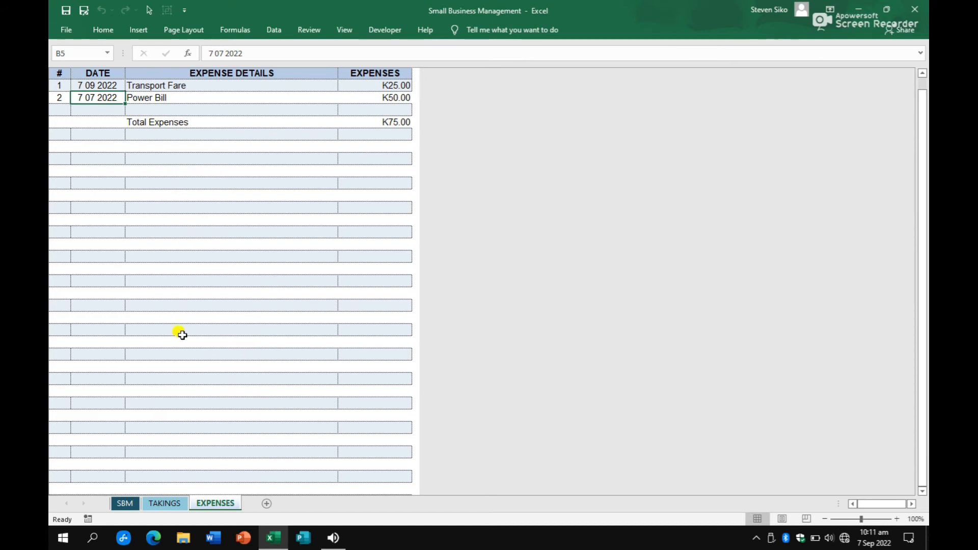
{"action": "left_click", "coordinate": [164, 503]}
{"action": "left_click", "coordinate": [197, 504]}
{"action": "left_click", "coordinate": [127, 504]}
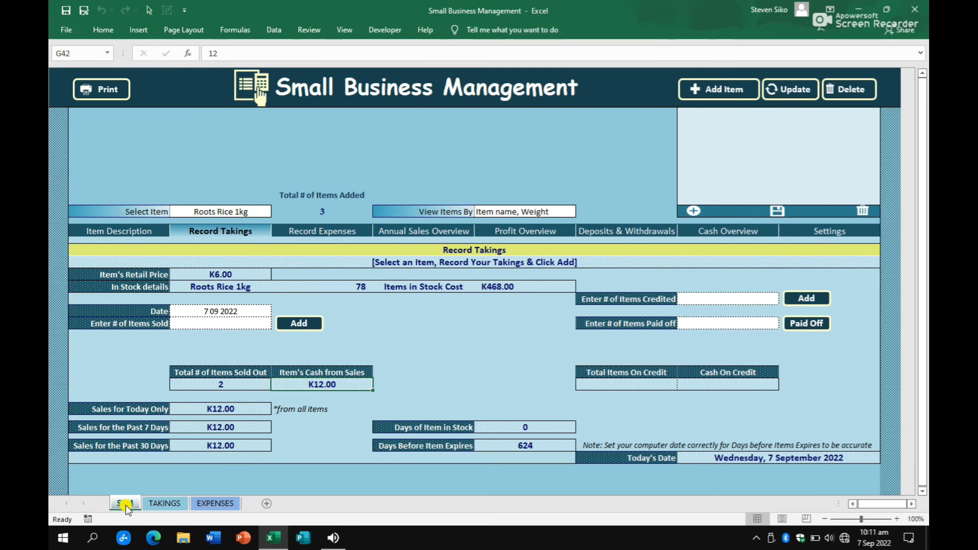
Step: Select Twisties 25g in the takings record and add a sale of 10 items
{"action": "left_click", "coordinate": [217, 211]}
{"action": "left_click", "coordinate": [277, 210]}
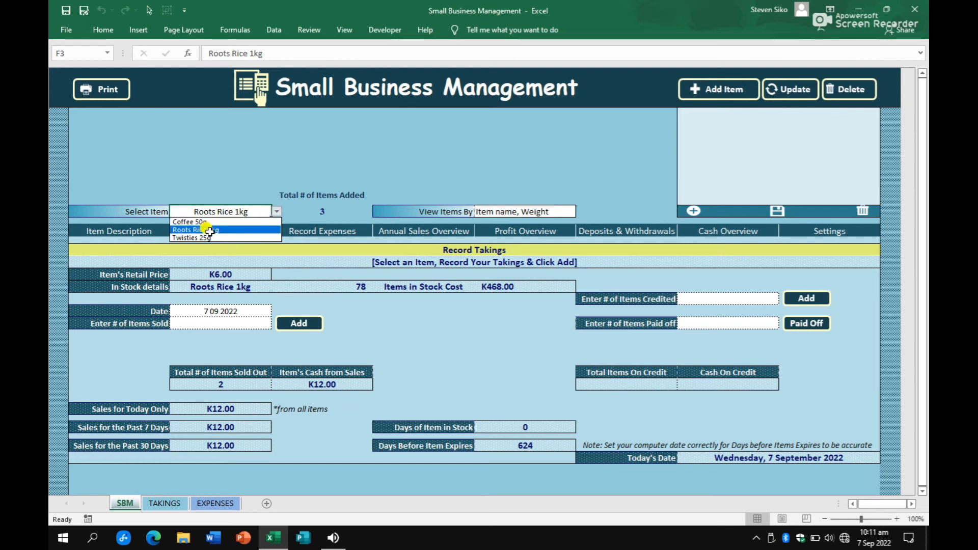
{"action": "left_click", "coordinate": [192, 238]}
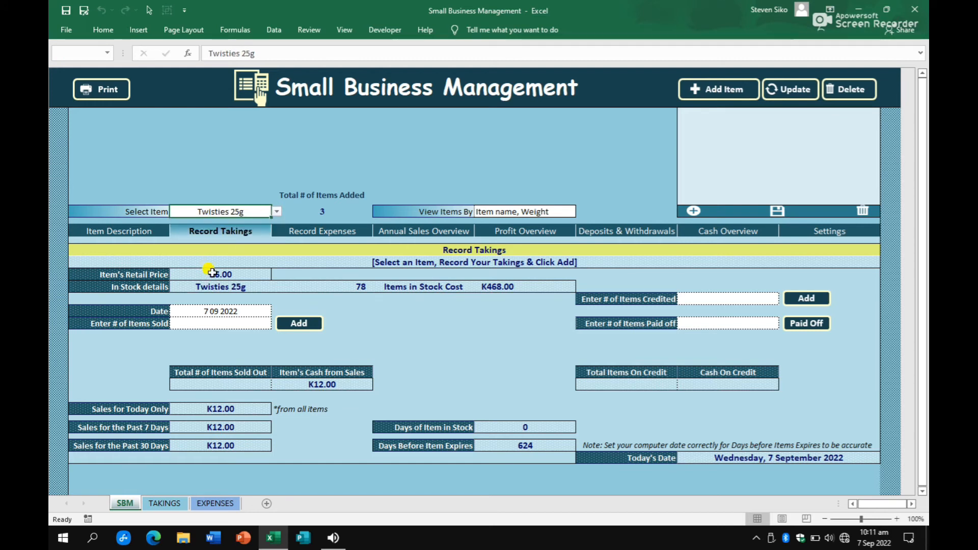
{"action": "left_click", "coordinate": [232, 323]}
{"action": "type", "text": "10"}
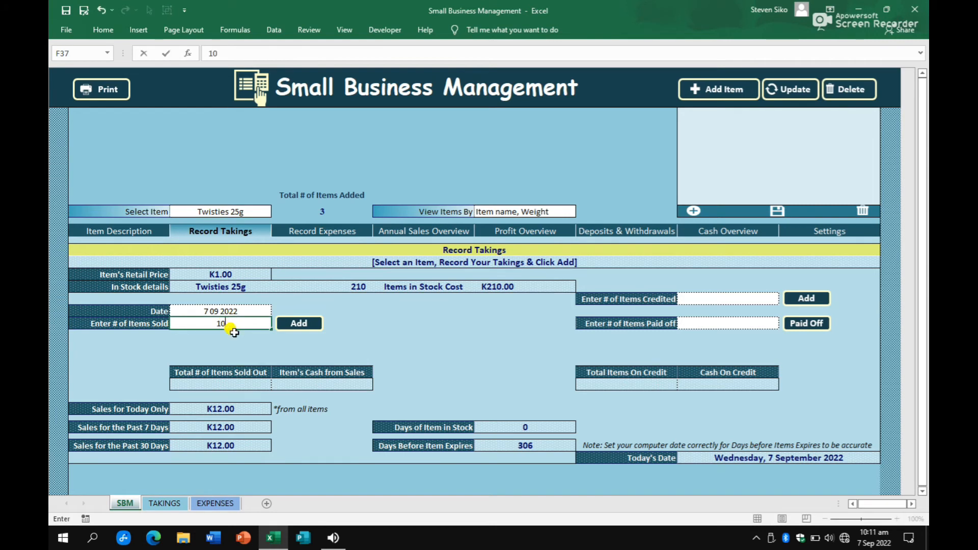
{"action": "left_click", "coordinate": [304, 324]}
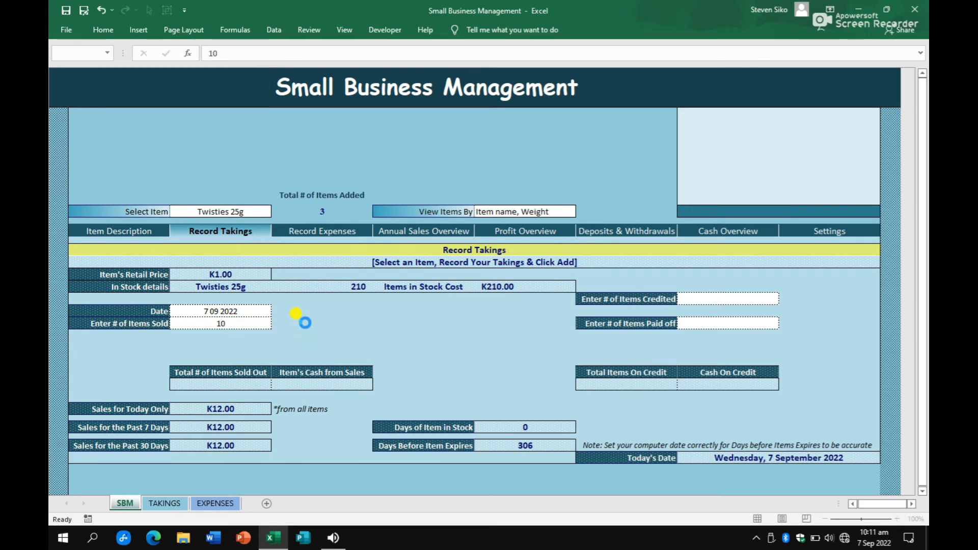
Step: Examine the sales totals for today, the past 7 days and the past 30 days
{"action": "left_click", "coordinate": [236, 408]}
{"action": "left_click", "coordinate": [142, 408]}
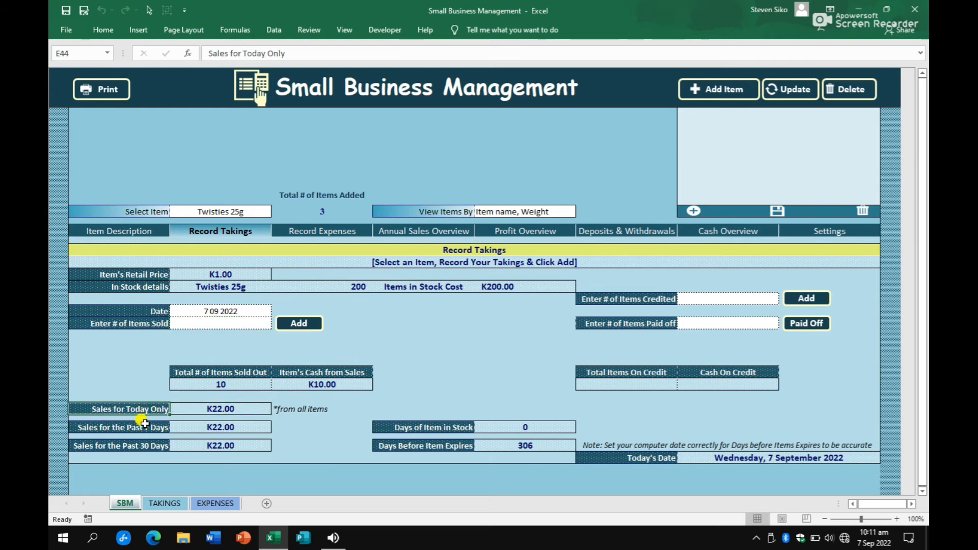
{"action": "left_click", "coordinate": [201, 429]}
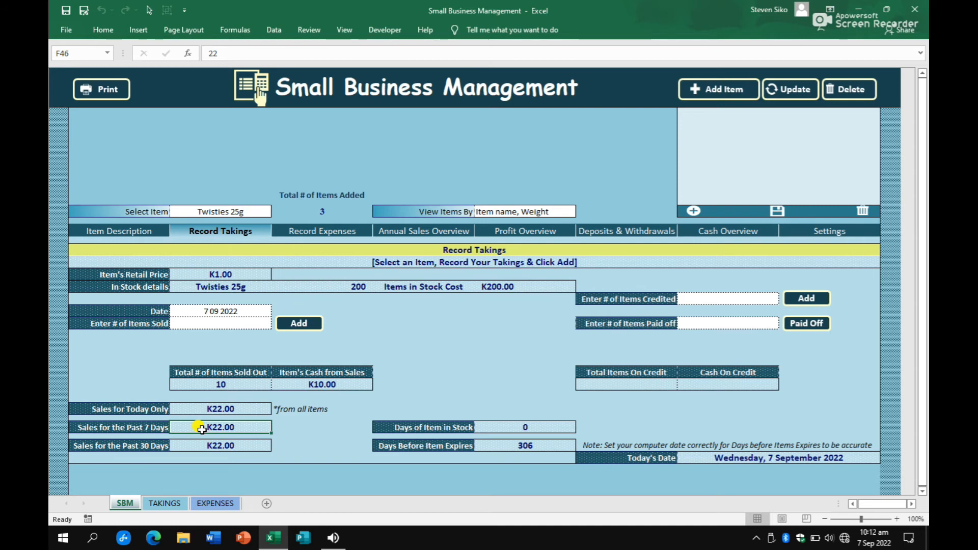
{"action": "left_click", "coordinate": [152, 446]}
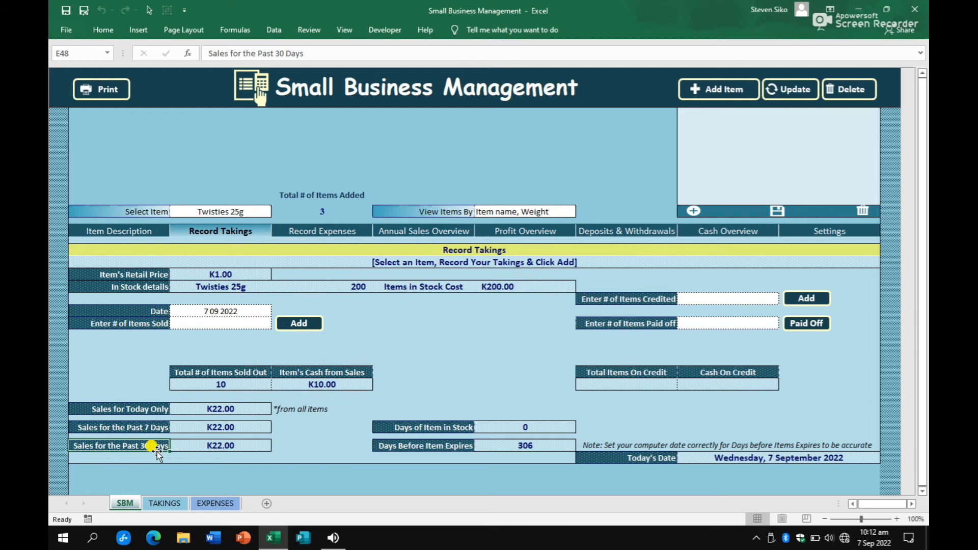
{"action": "left_click", "coordinate": [190, 443]}
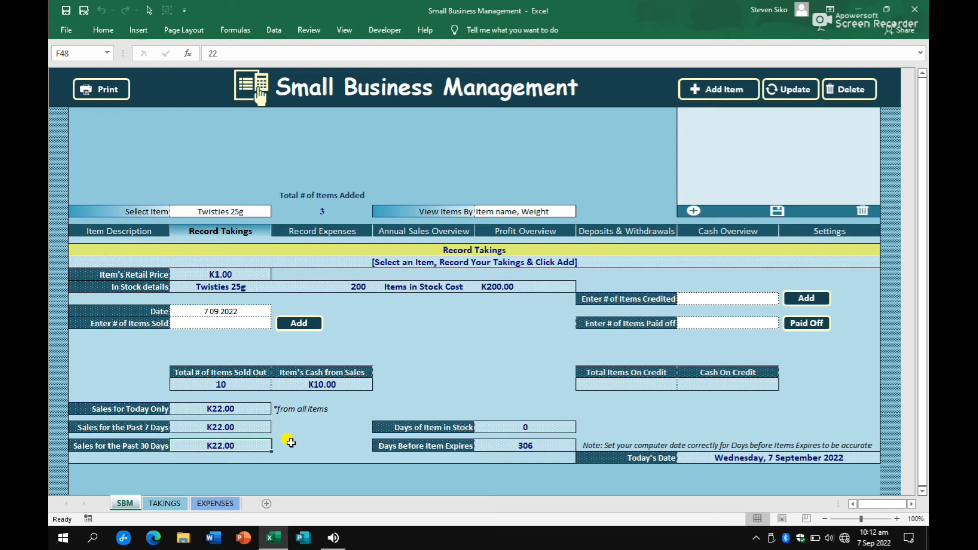
Step: Record 5 Twisties 25g items as credited and check the total items and cash on credit
{"action": "left_click", "coordinate": [712, 298]}
{"action": "type", "text": "5"}
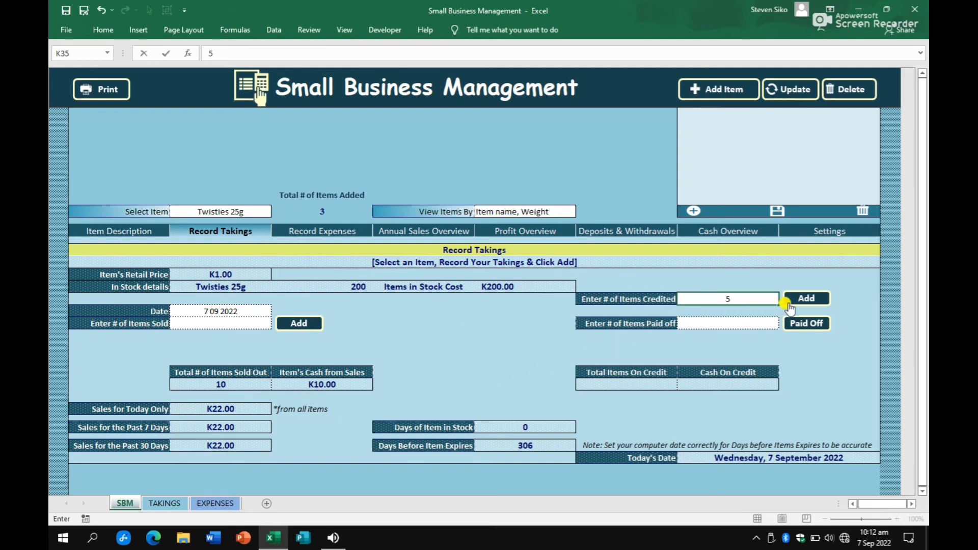
{"action": "left_click", "coordinate": [806, 302]}
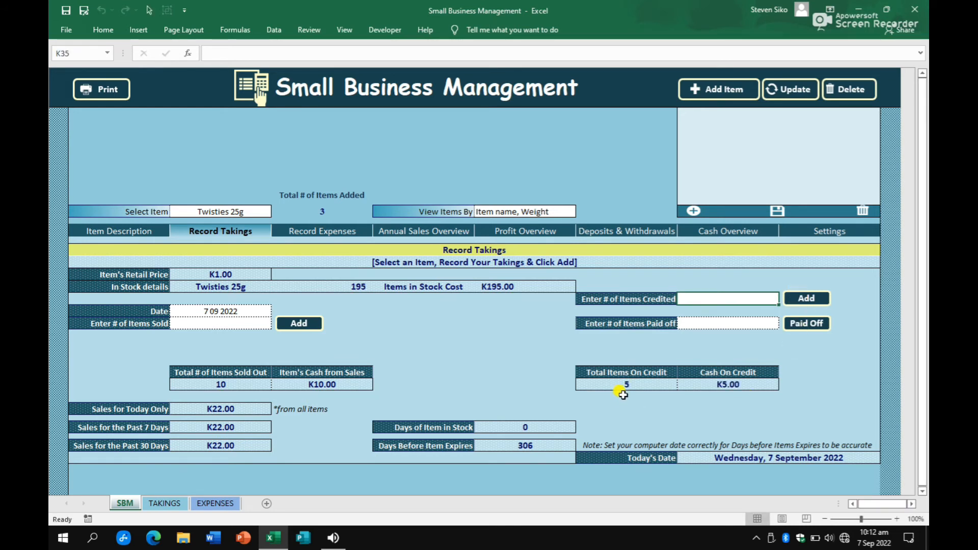
{"action": "left_click", "coordinate": [608, 385]}
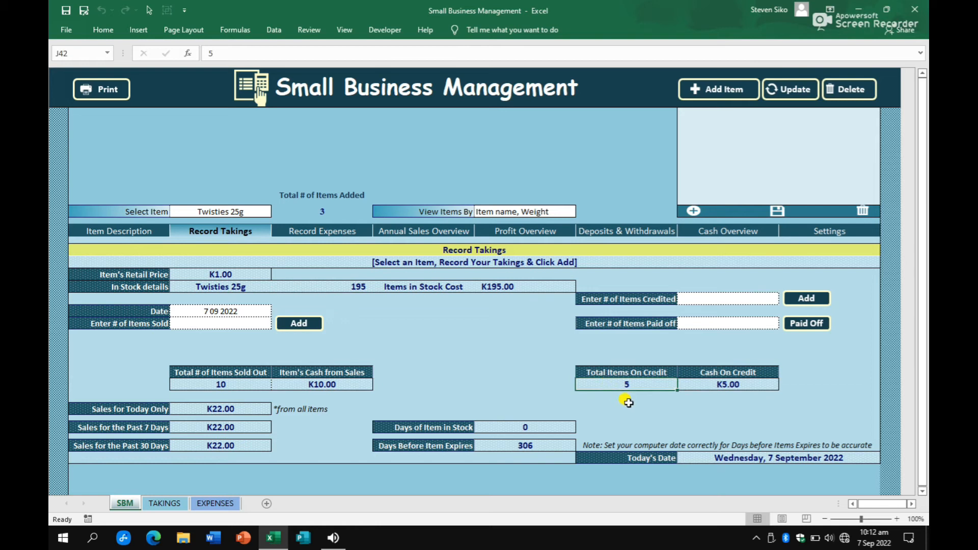
{"action": "left_click", "coordinate": [706, 383]}
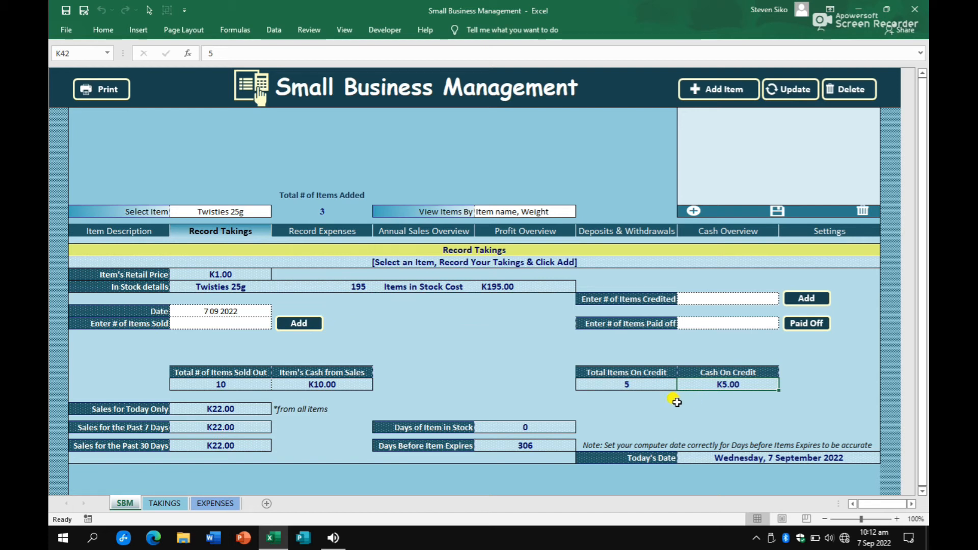
Step: Select Coffee 50g, add a sale of 24 items and check the item's stock status
{"action": "left_click", "coordinate": [238, 212]}
{"action": "left_click", "coordinate": [276, 211]}
{"action": "left_click", "coordinate": [226, 222]}
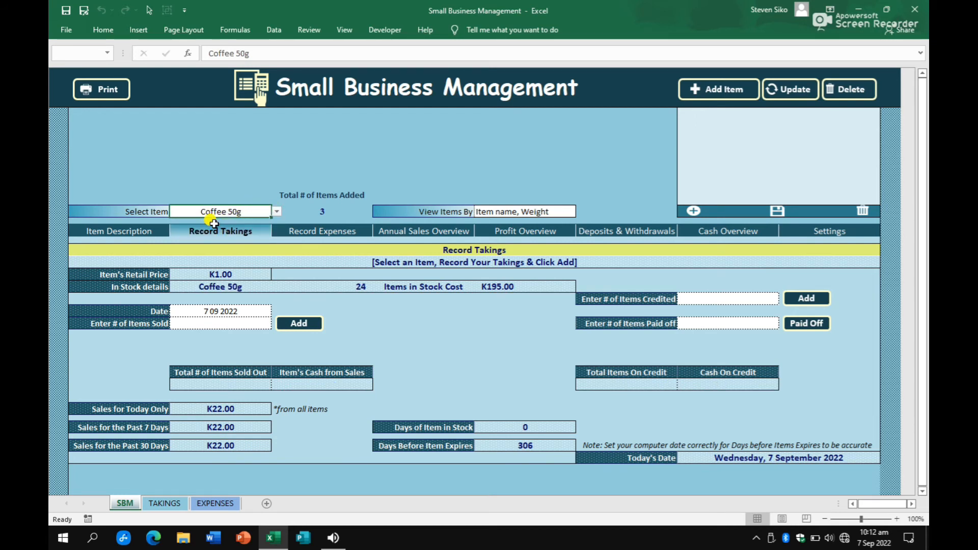
{"action": "left_click", "coordinate": [232, 325]}
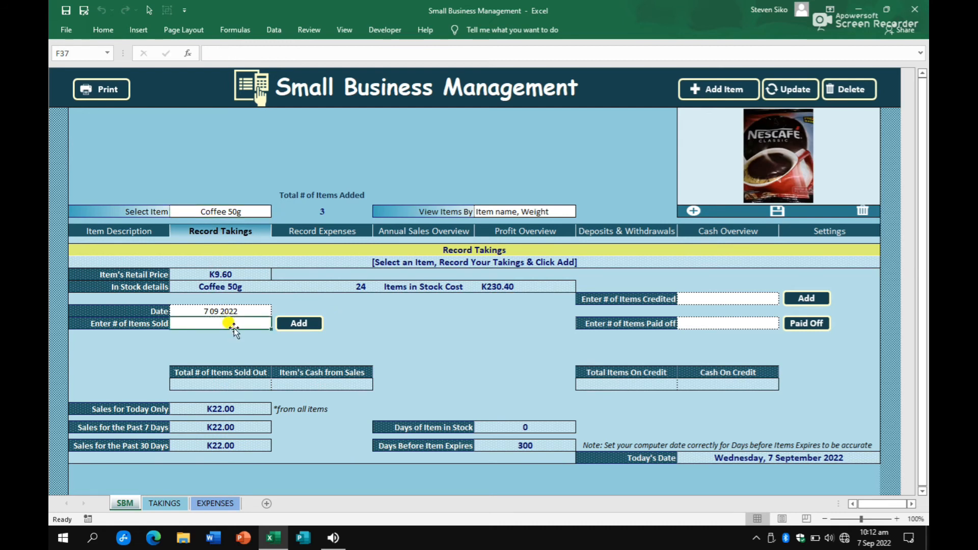
{"action": "type", "text": "24"}
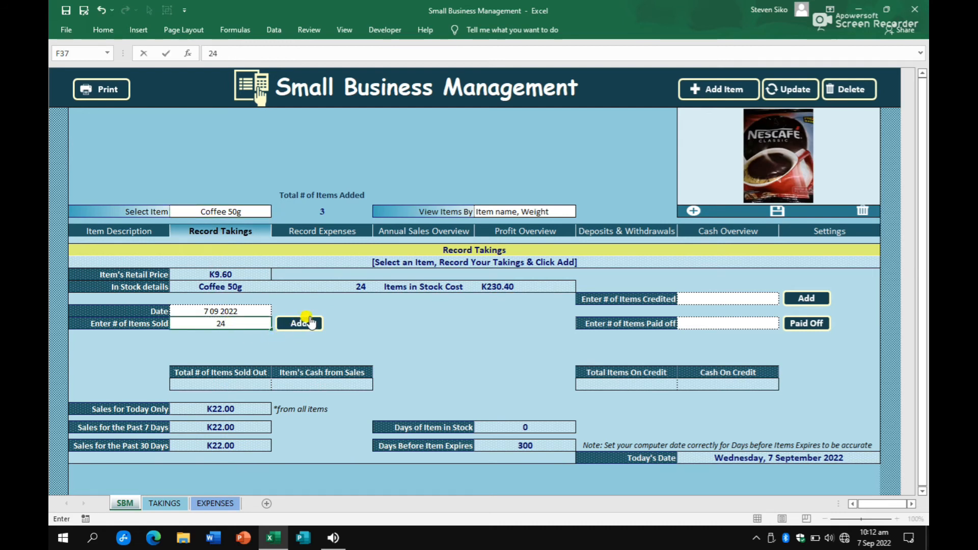
{"action": "left_click", "coordinate": [306, 323]}
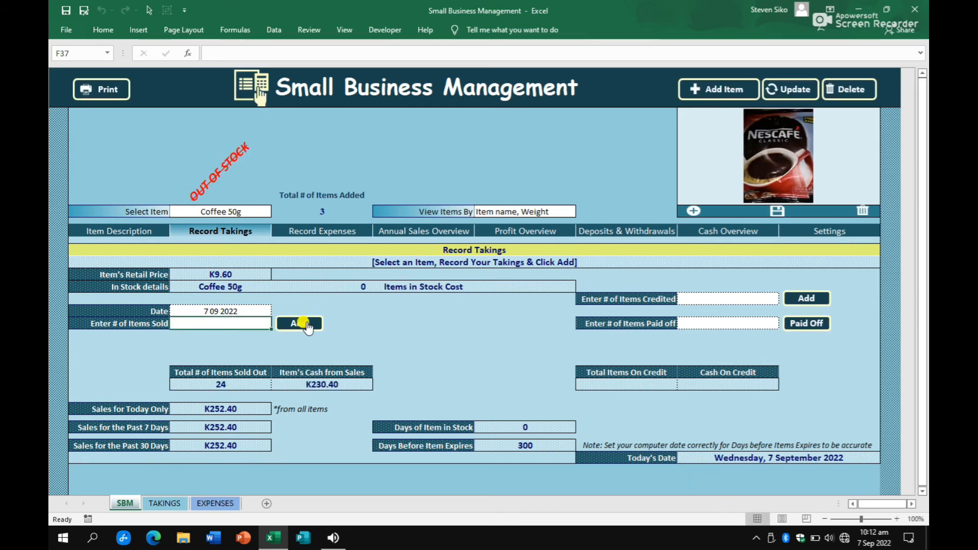
{"action": "left_click", "coordinate": [231, 175]}
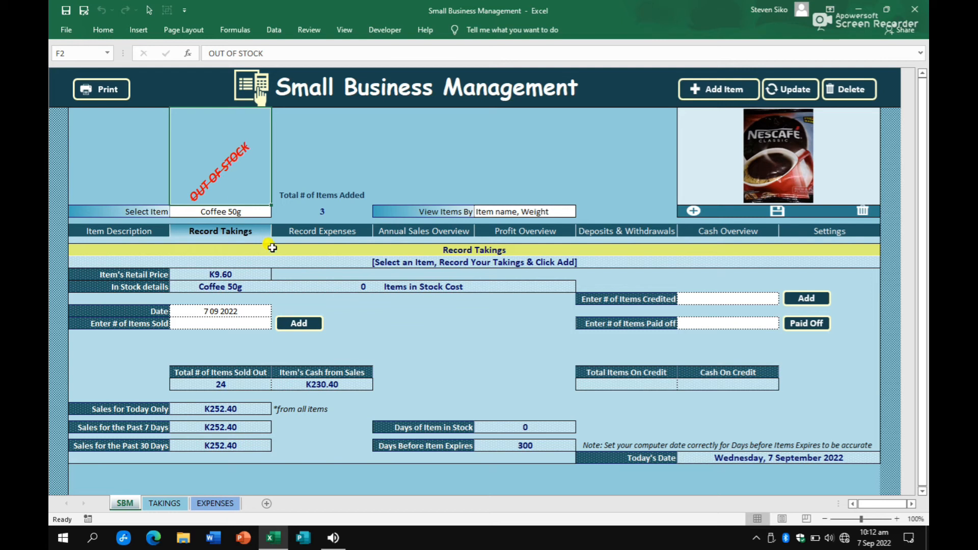
{"action": "left_click", "coordinate": [409, 357]}
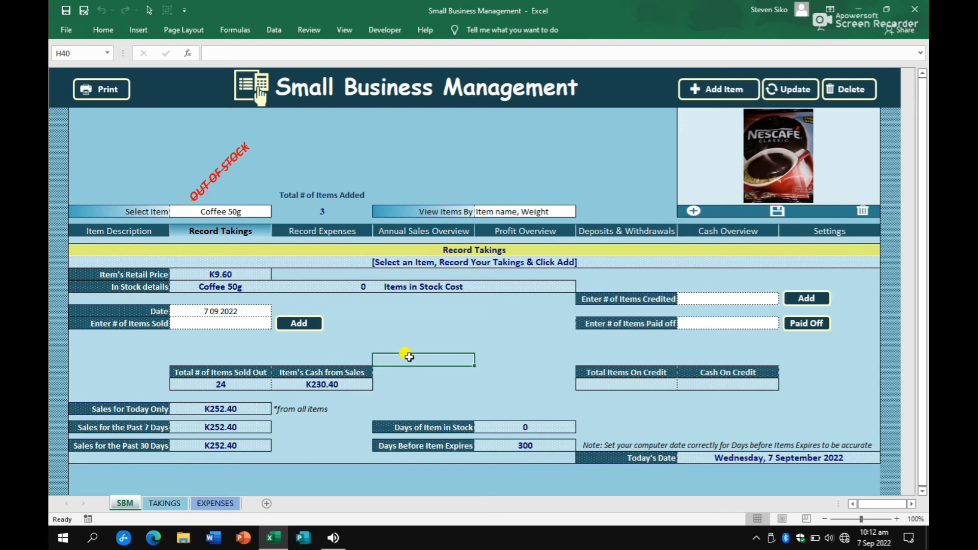
Step: Check the remaining Coffee 50g stock and review gross profit, total expenses and estimated net profit in the profit overview
{"action": "left_click", "coordinate": [362, 288]}
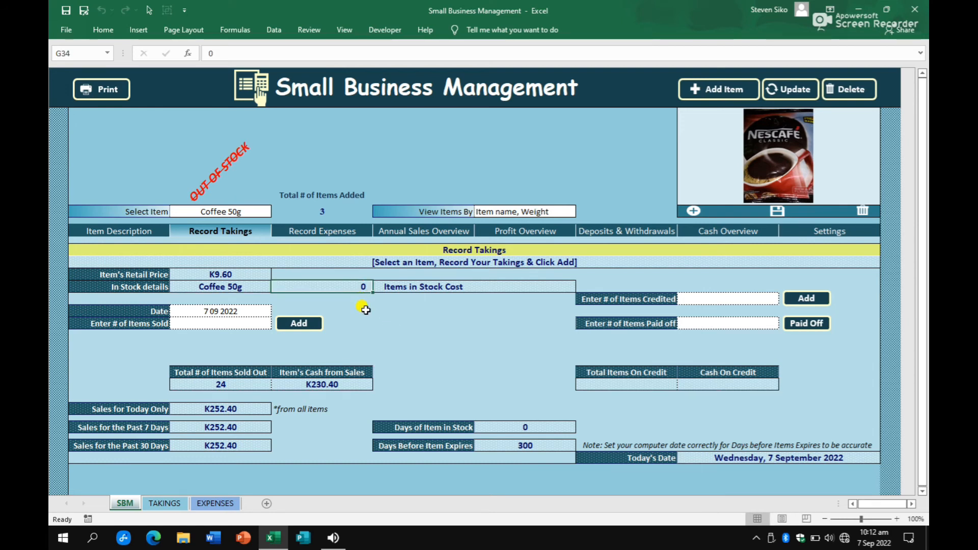
{"action": "left_click", "coordinate": [534, 229]}
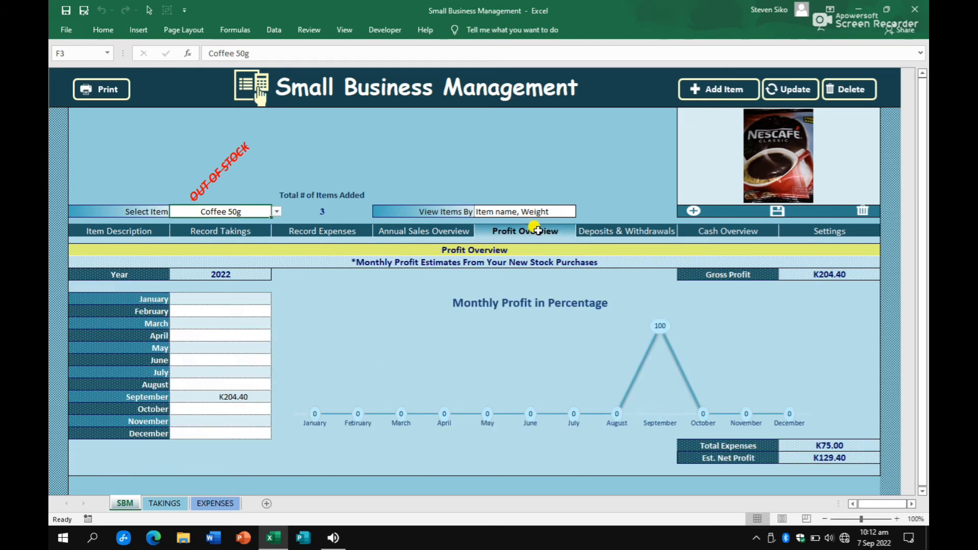
{"action": "left_click", "coordinate": [810, 274]}
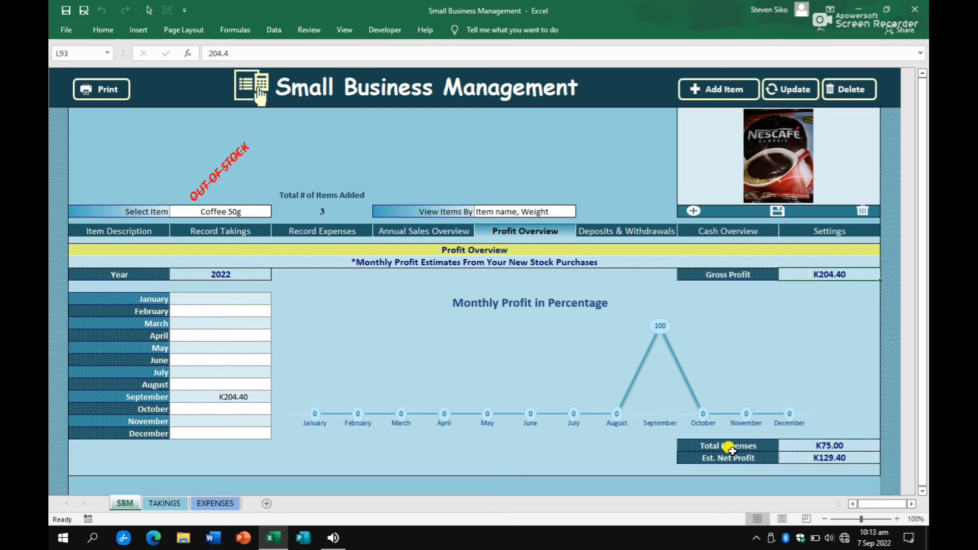
{"action": "left_click", "coordinate": [795, 446]}
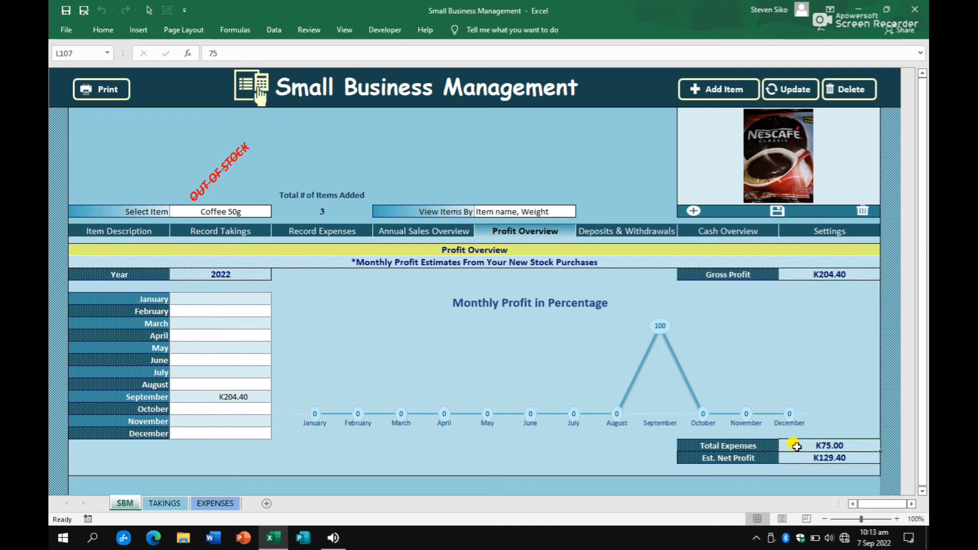
{"action": "left_click", "coordinate": [800, 457]}
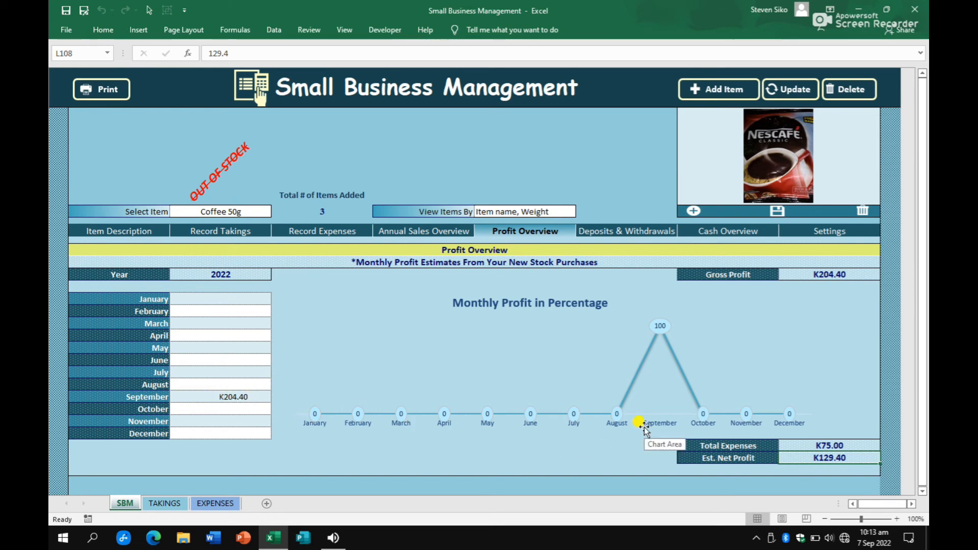
Step: Examine cash on credit, cash on hand and business worth in the cash overview, comparing them with the profit overview
{"action": "left_click", "coordinate": [718, 239]}
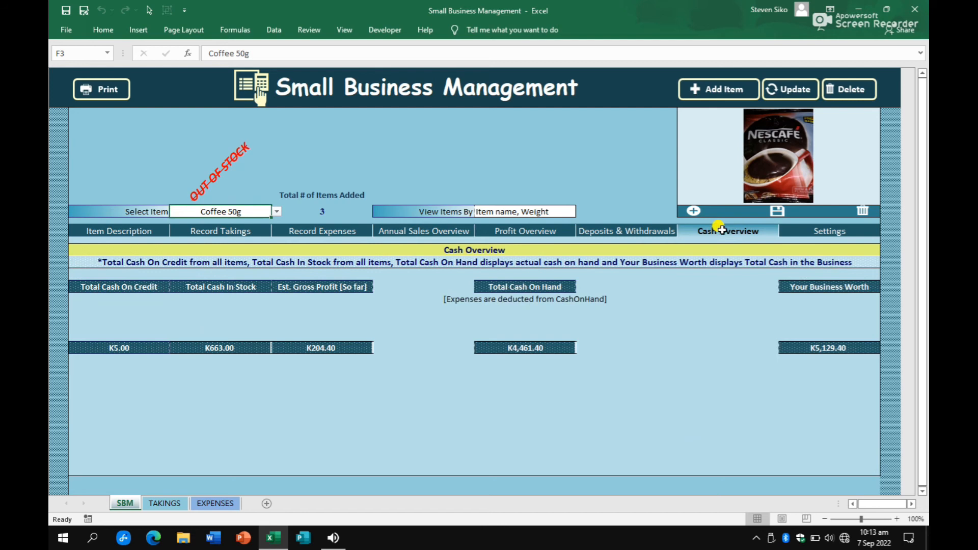
{"action": "left_click", "coordinate": [132, 348]}
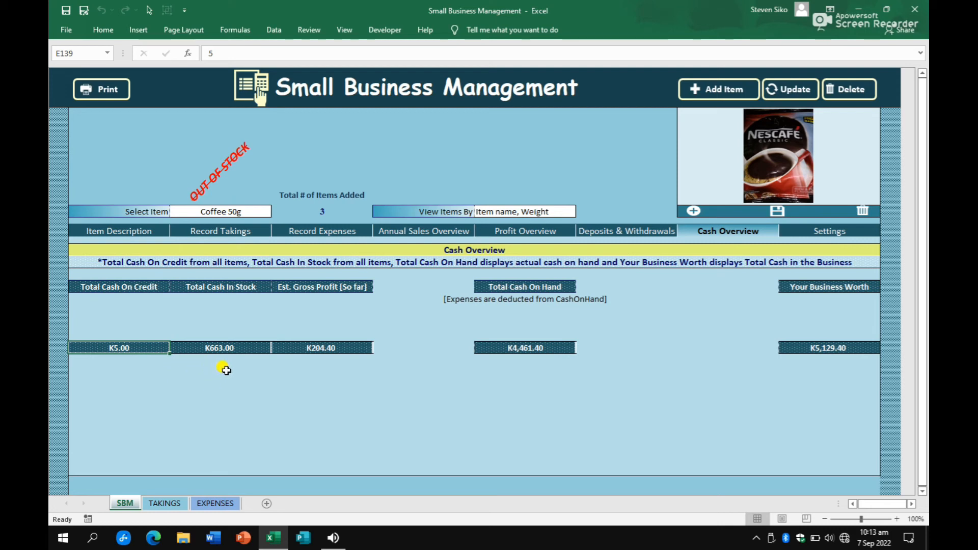
{"action": "left_click", "coordinate": [809, 349]}
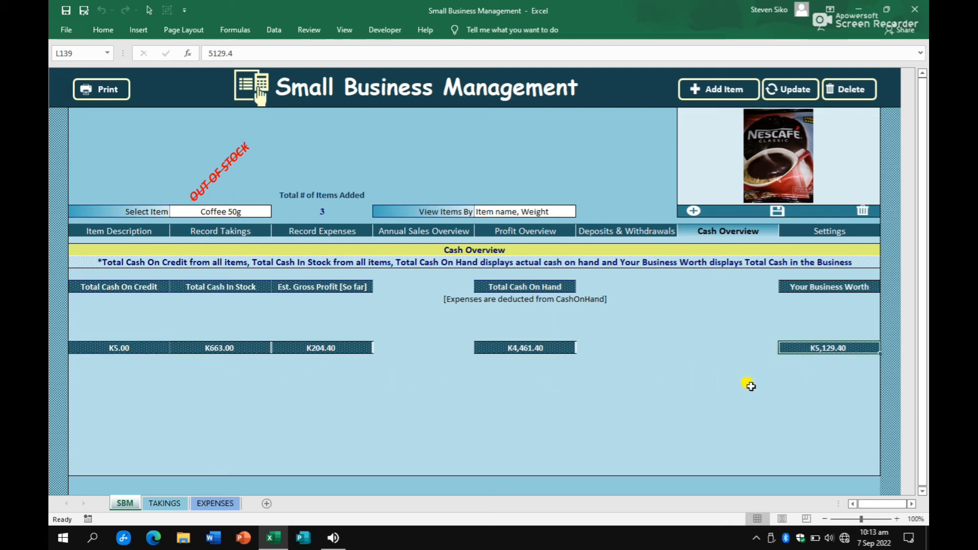
{"action": "left_click", "coordinate": [520, 226]}
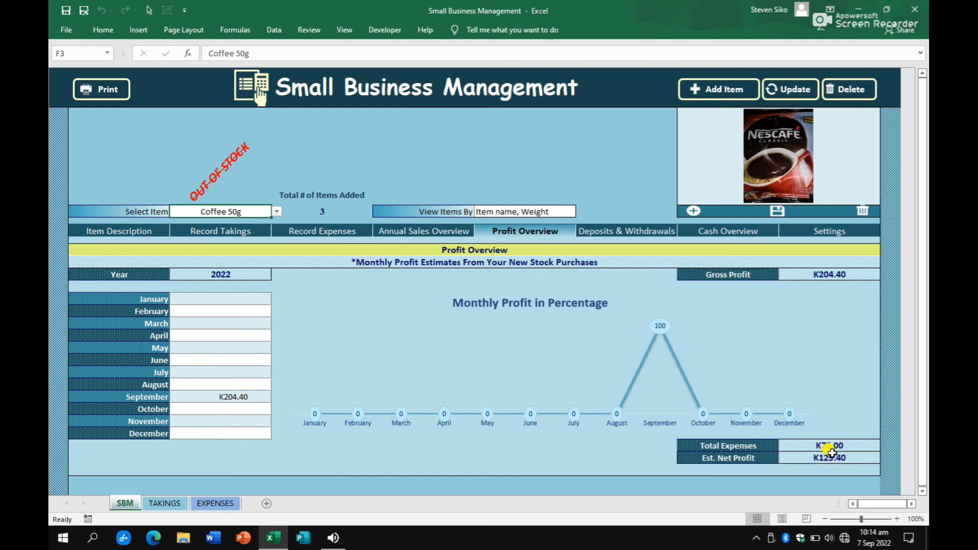
{"action": "left_click", "coordinate": [728, 231]}
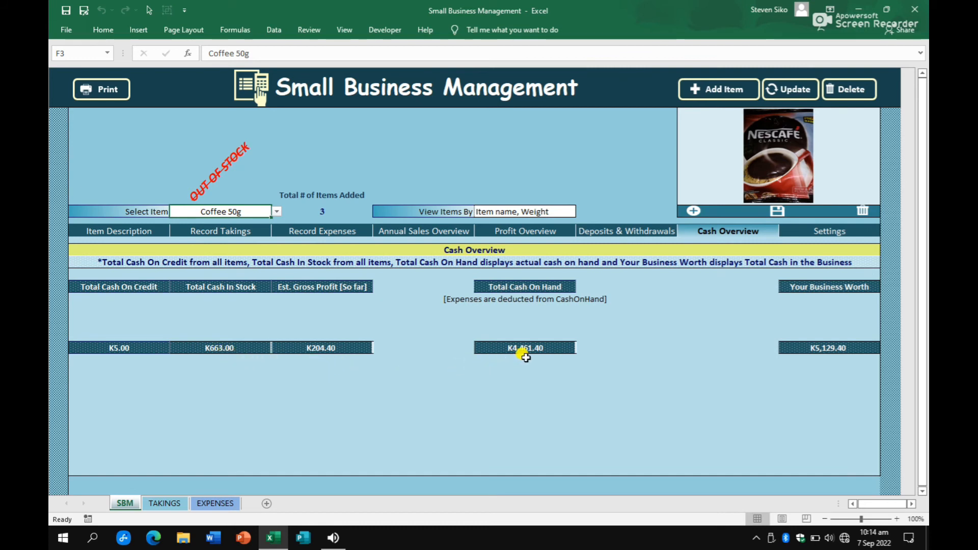
Step: Select Twisties 25g in the item description, set its number of damaged items to 35 and update the item
{"action": "left_click", "coordinate": [118, 232]}
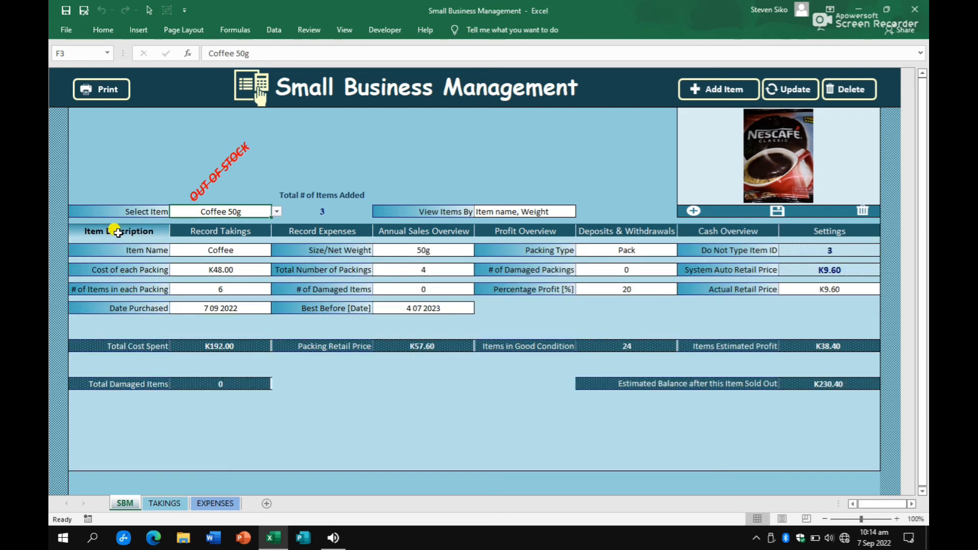
{"action": "left_click", "coordinate": [277, 212]}
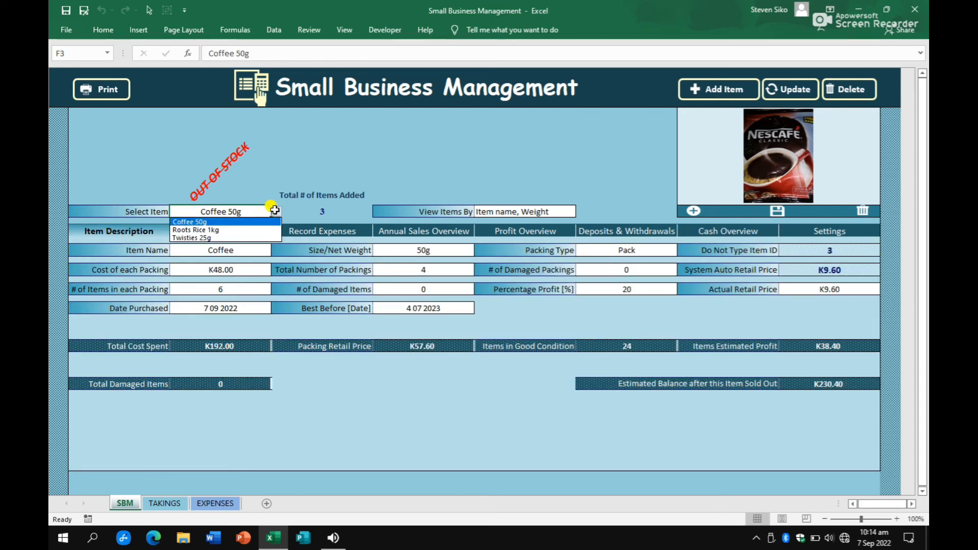
{"action": "left_click", "coordinate": [200, 237]}
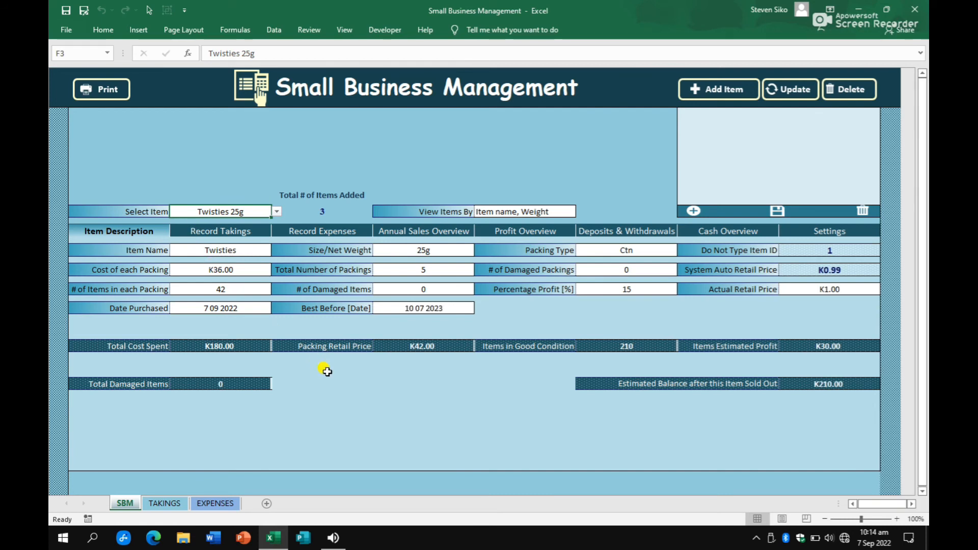
{"action": "left_click", "coordinate": [625, 347]}
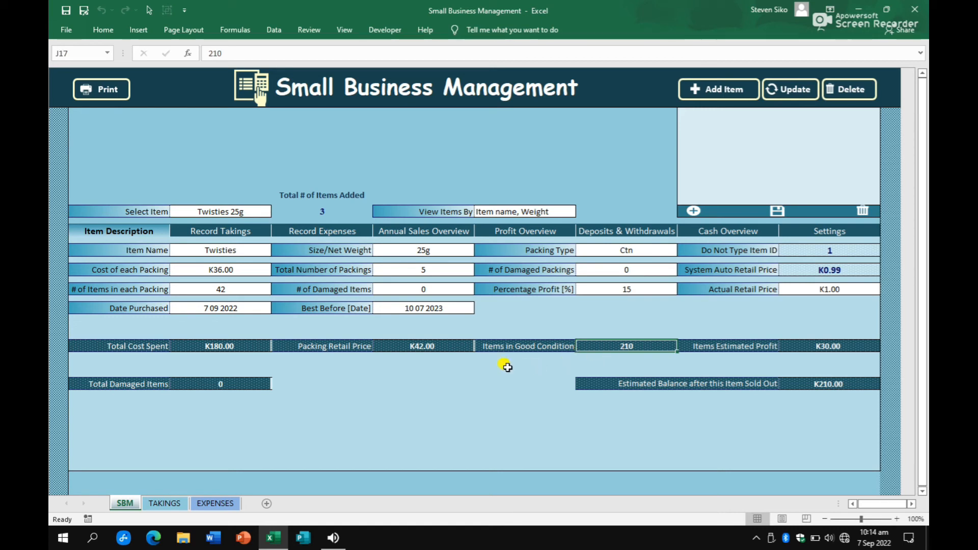
{"action": "left_click", "coordinate": [430, 290]}
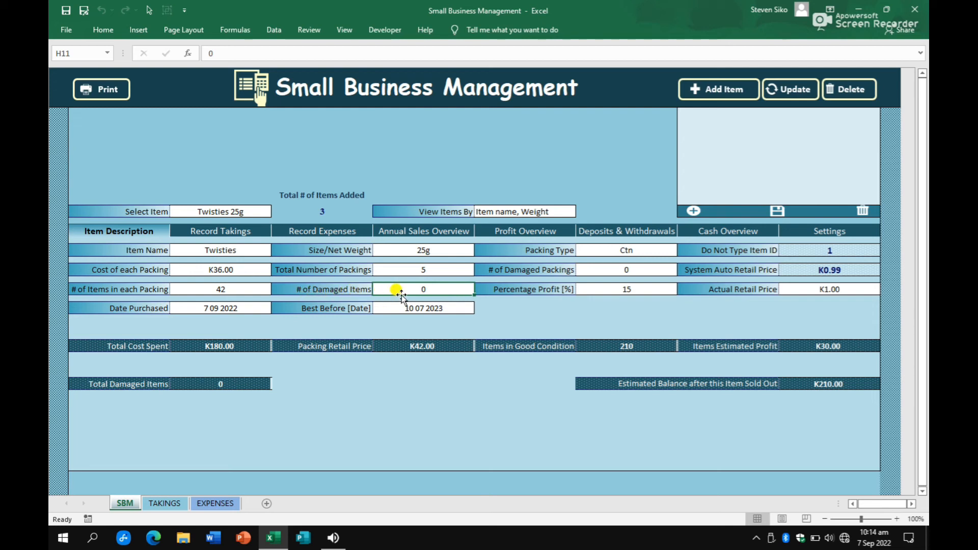
{"action": "type", "text": "35"}
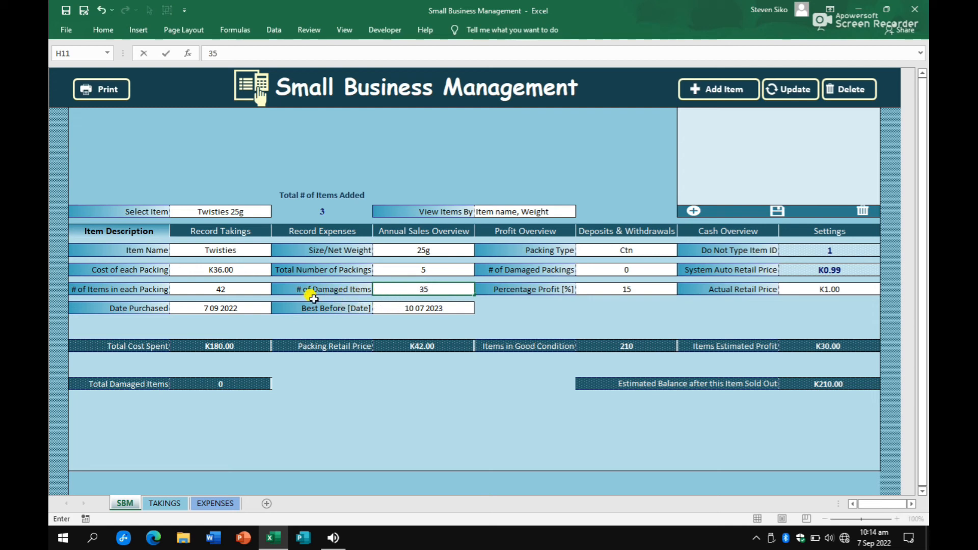
{"action": "left_click", "coordinate": [504, 316]}
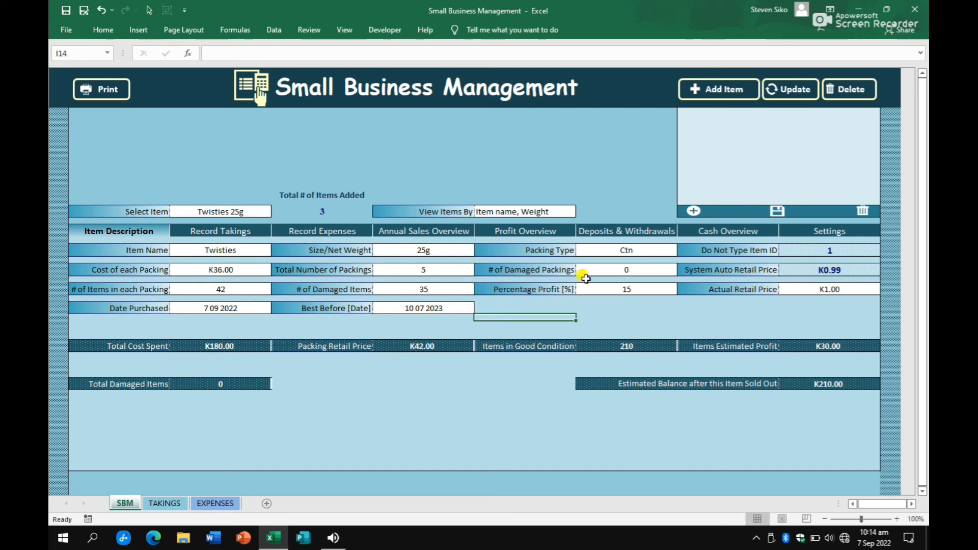
{"action": "left_click", "coordinate": [789, 94]}
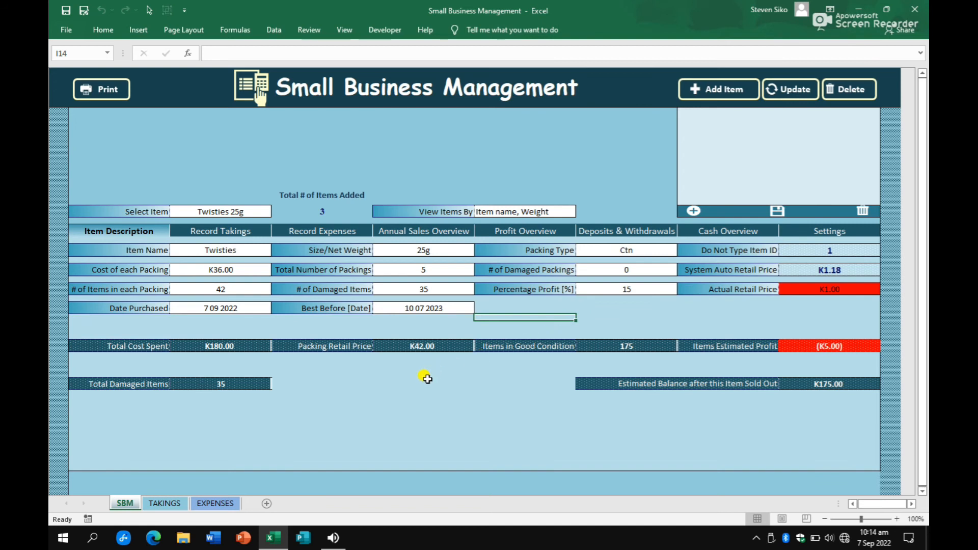
Step: Check how the damaged Twisties 25g items affect the item's condition counts, estimated profit, and the profit and cash overviews
{"action": "left_click", "coordinate": [605, 349]}
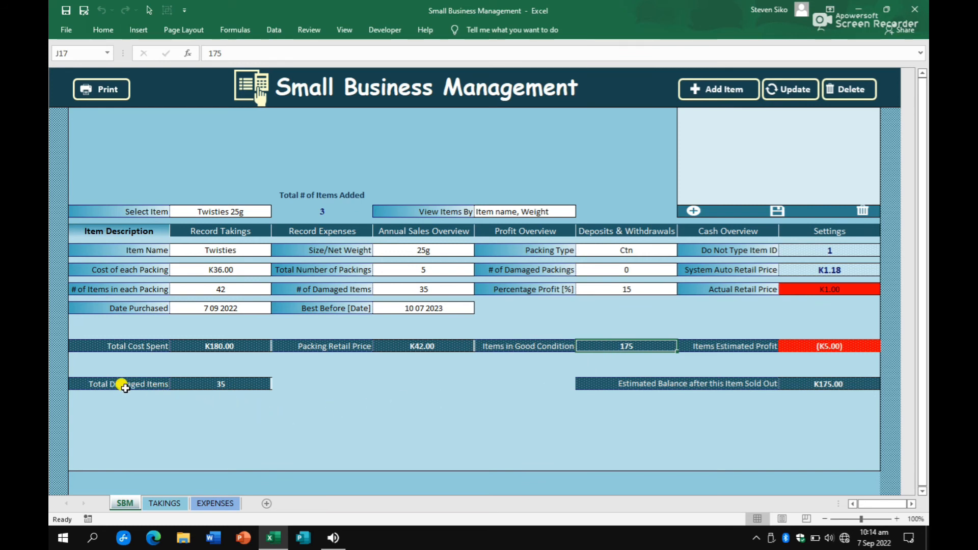
{"action": "left_click", "coordinate": [201, 381]}
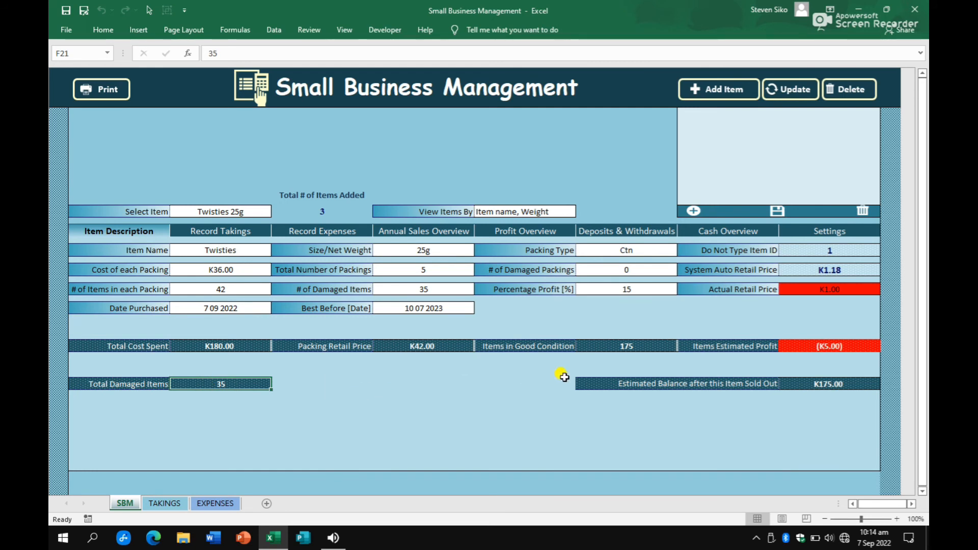
{"action": "left_click", "coordinate": [813, 347]}
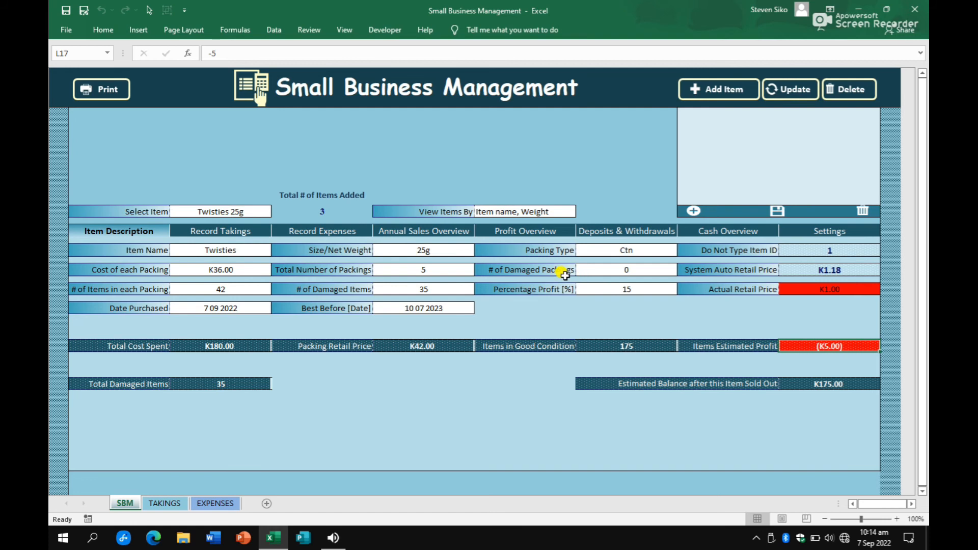
{"action": "left_click", "coordinate": [531, 227]}
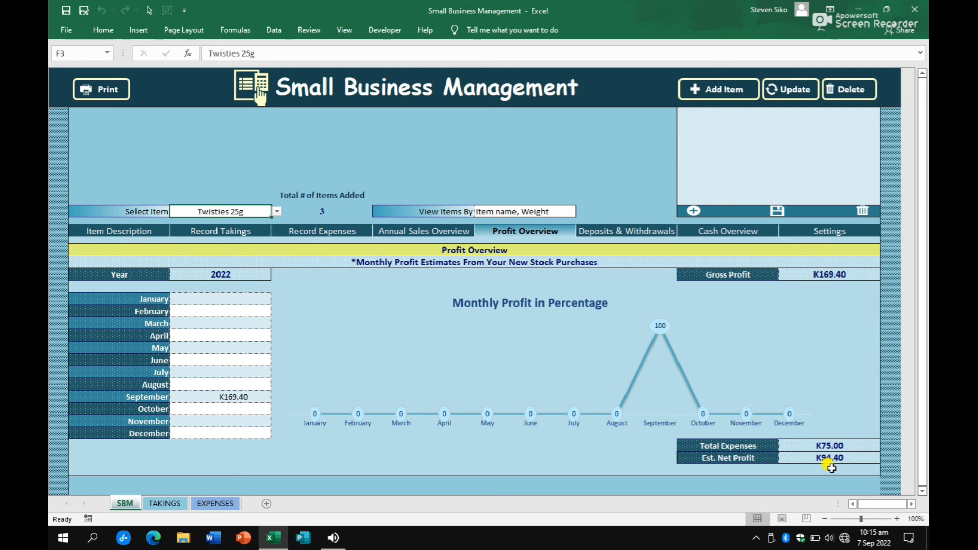
{"action": "left_click", "coordinate": [708, 230]}
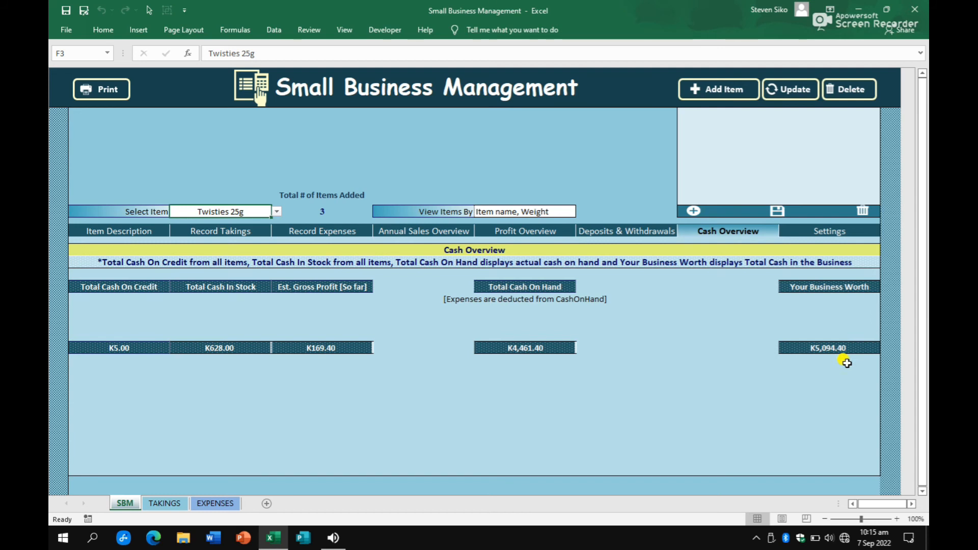
Step: Set the best-before date of Twisties 25g to 20/9/22 in the item description and update the item
{"action": "left_click", "coordinate": [120, 231]}
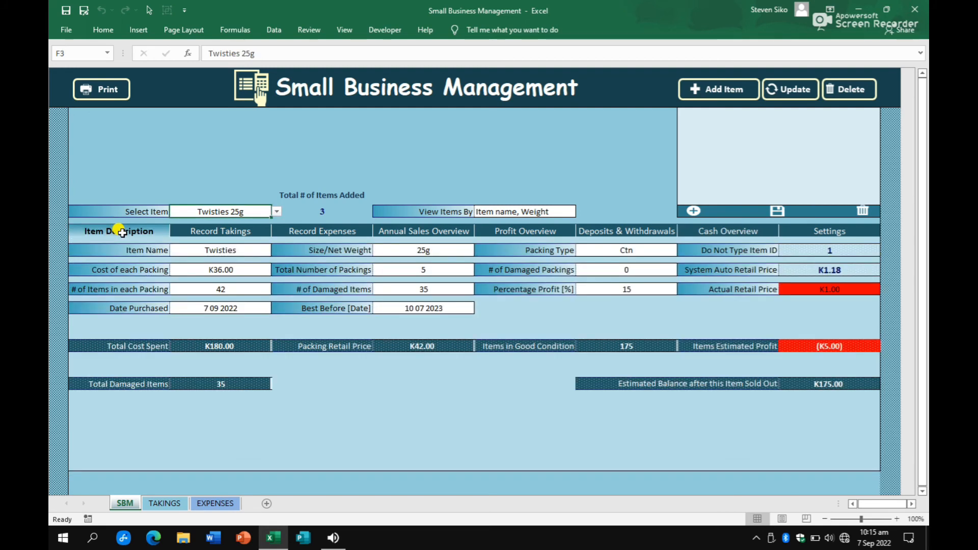
{"action": "left_click", "coordinate": [429, 309]}
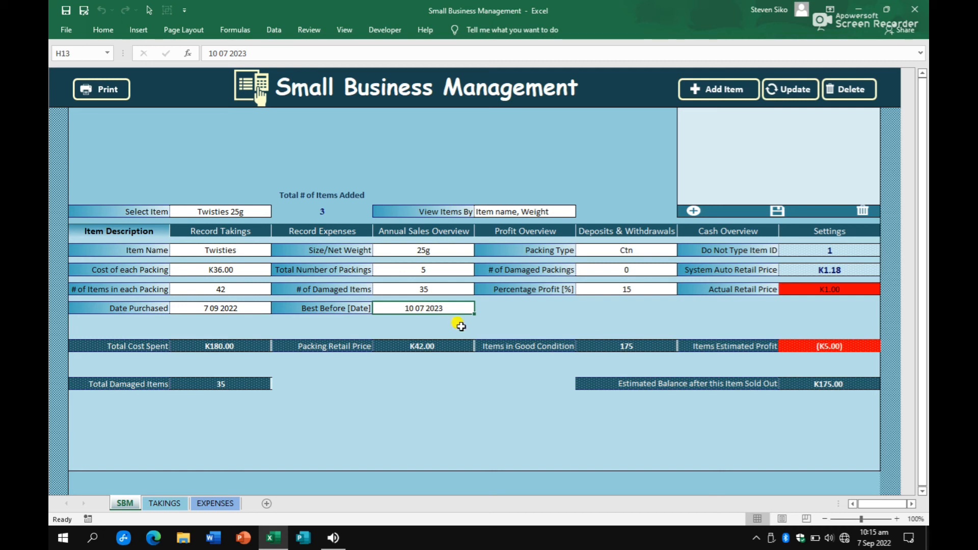
{"action": "type", "text": "20"}
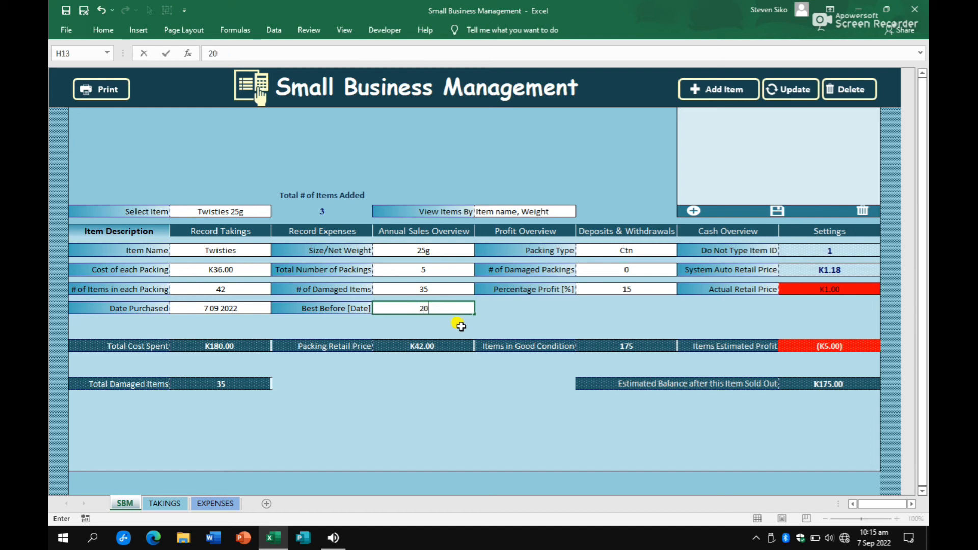
{"action": "type", "text": "/9/22"}
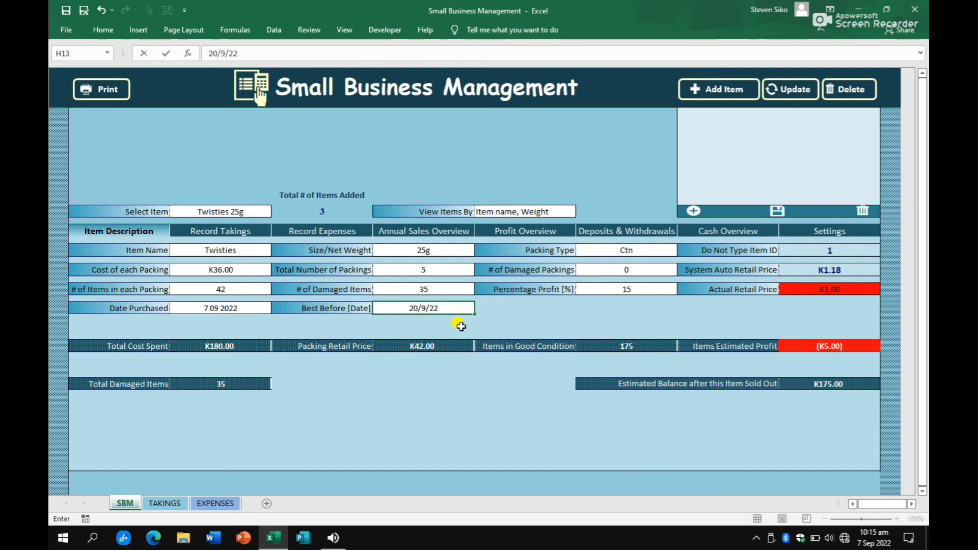
{"action": "left_click", "coordinate": [509, 325]}
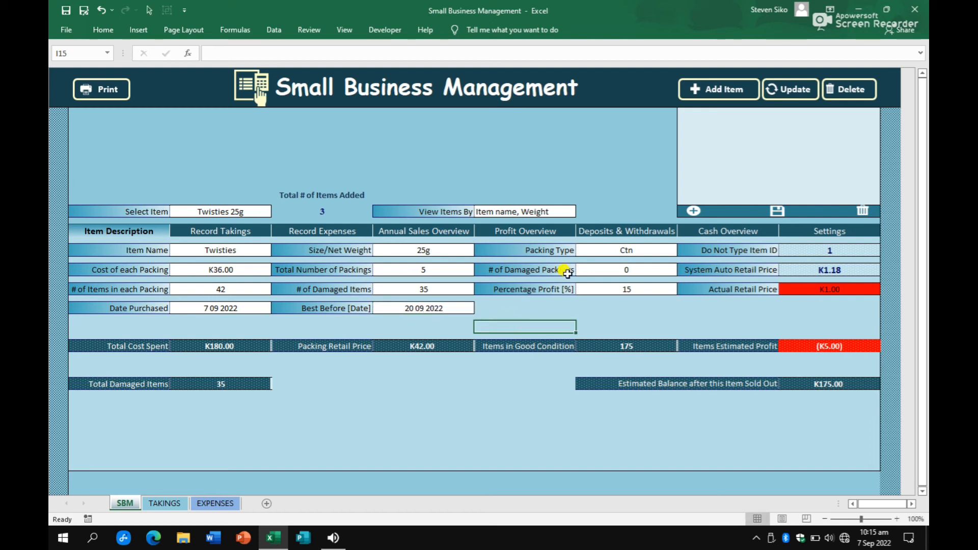
{"action": "left_click", "coordinate": [784, 98]}
Step: Check the days before Twisties 25g expires in the takings record
{"action": "left_click", "coordinate": [237, 228]}
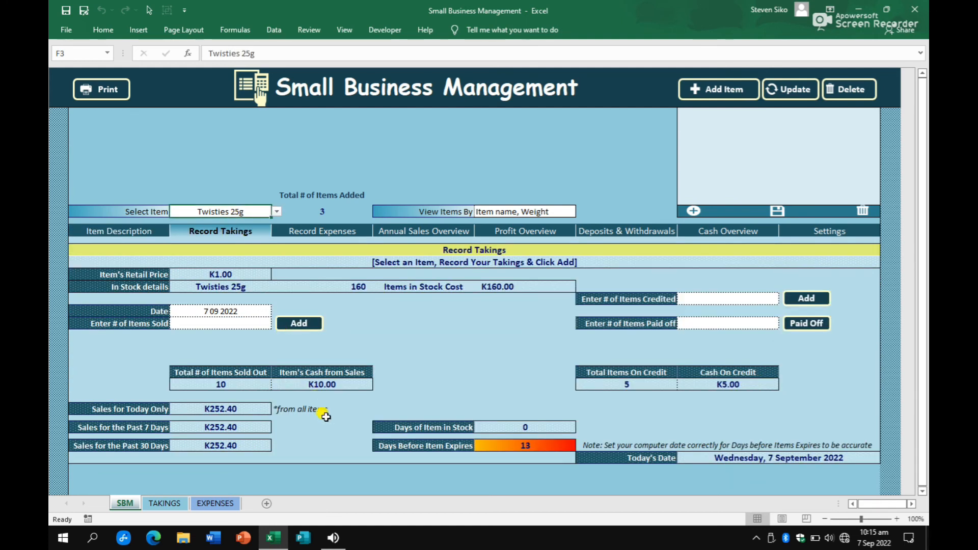
{"action": "left_click", "coordinate": [408, 445]}
{"action": "left_click", "coordinate": [502, 446]}
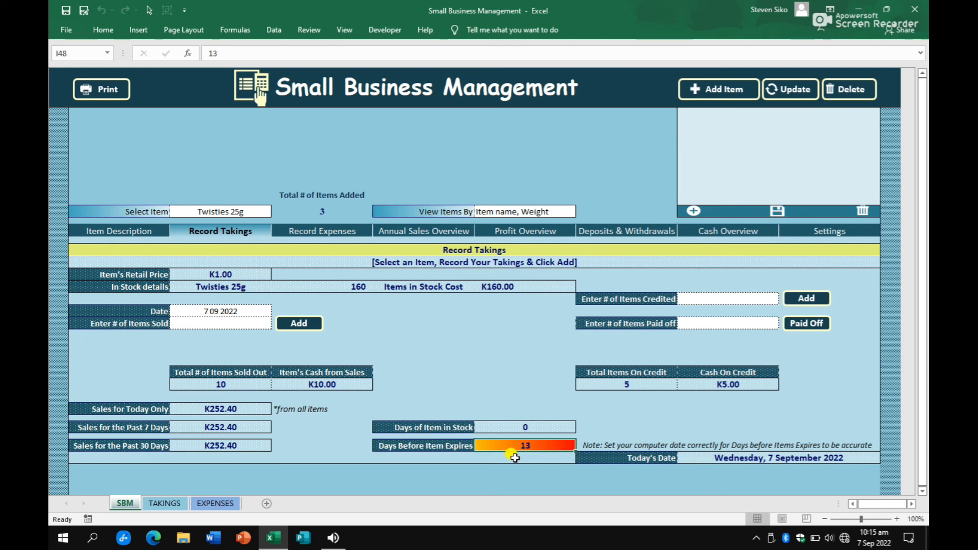
Step: Clear the best-before date of Twisties 25g in the item description, update the item and check its days before expiry
{"action": "left_click", "coordinate": [139, 233]}
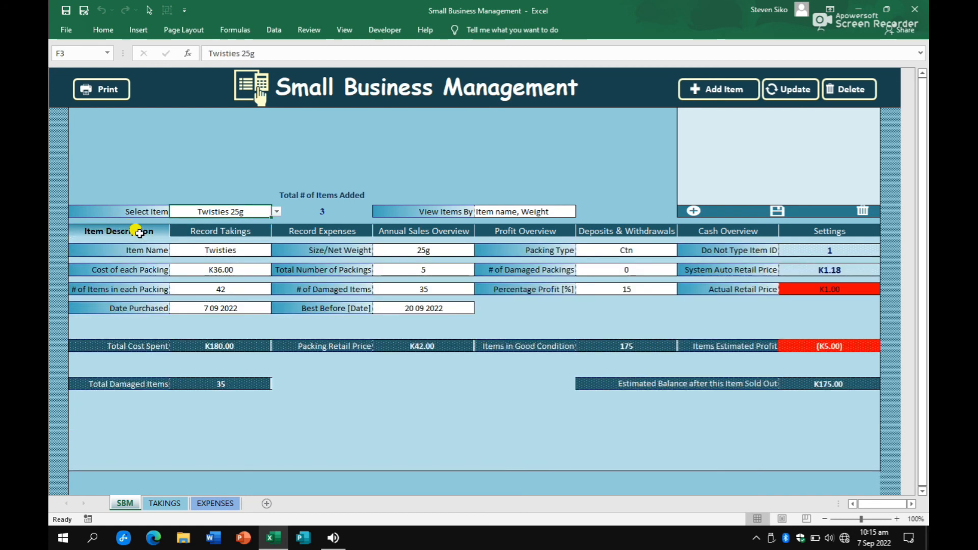
{"action": "left_click", "coordinate": [423, 305]}
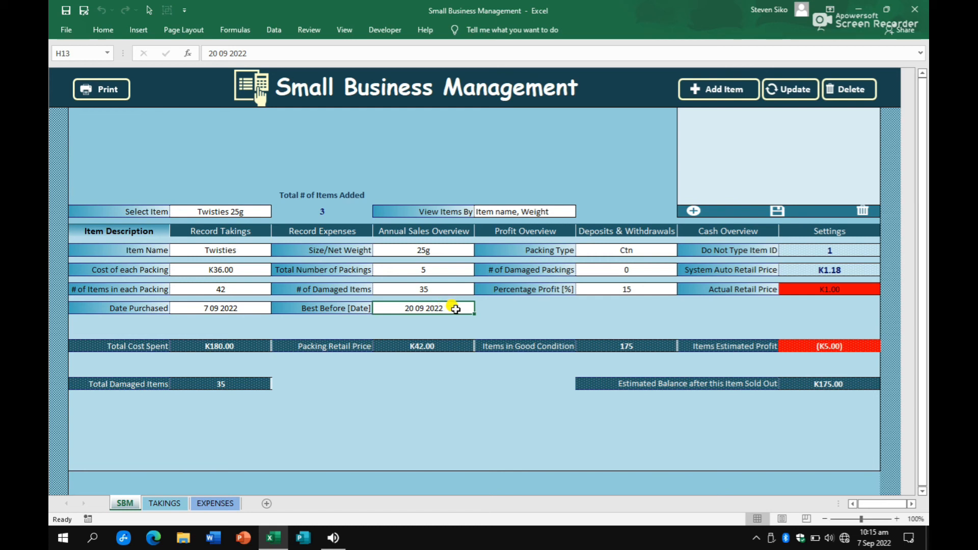
{"action": "right_click", "coordinate": [455, 309]}
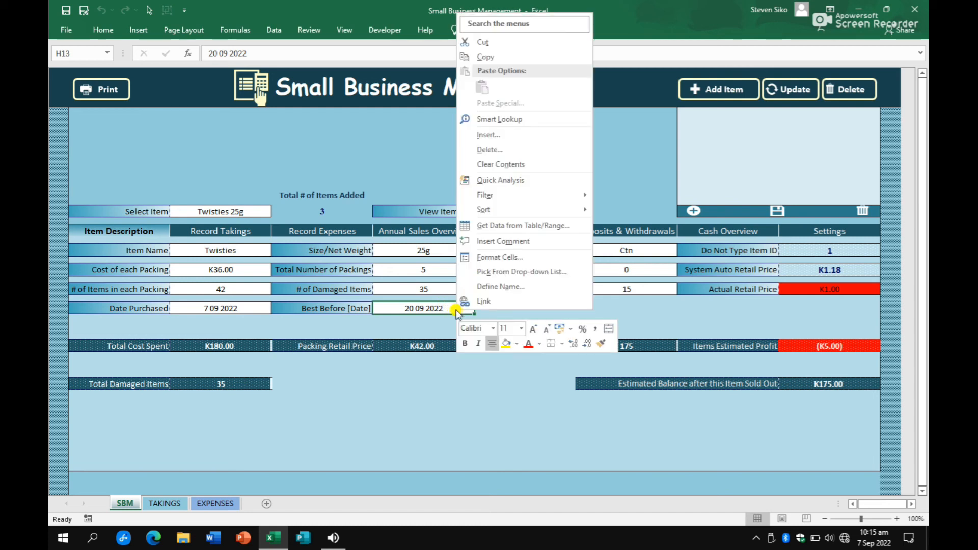
{"action": "left_click", "coordinate": [489, 164]}
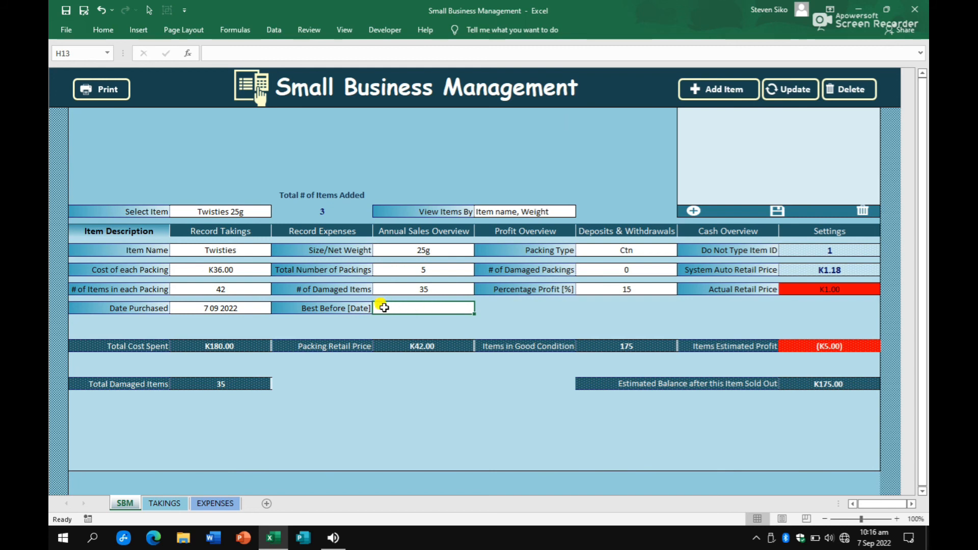
{"action": "left_click", "coordinate": [234, 230]}
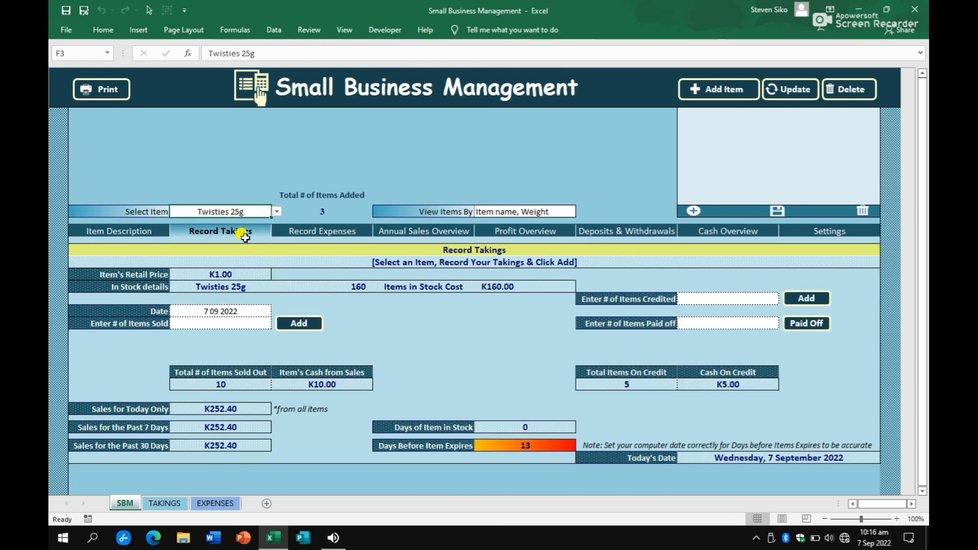
{"action": "left_click", "coordinate": [781, 87]}
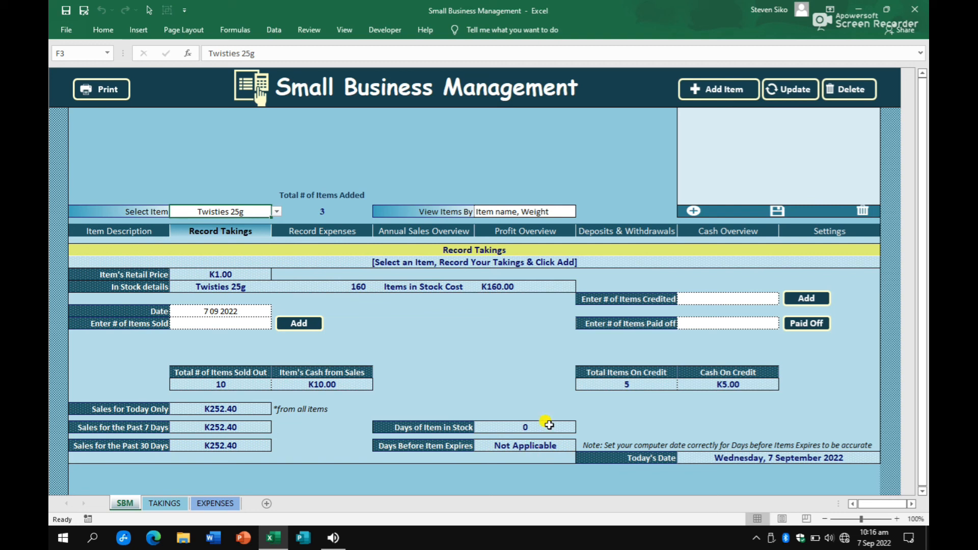
{"action": "left_click", "coordinate": [785, 90]}
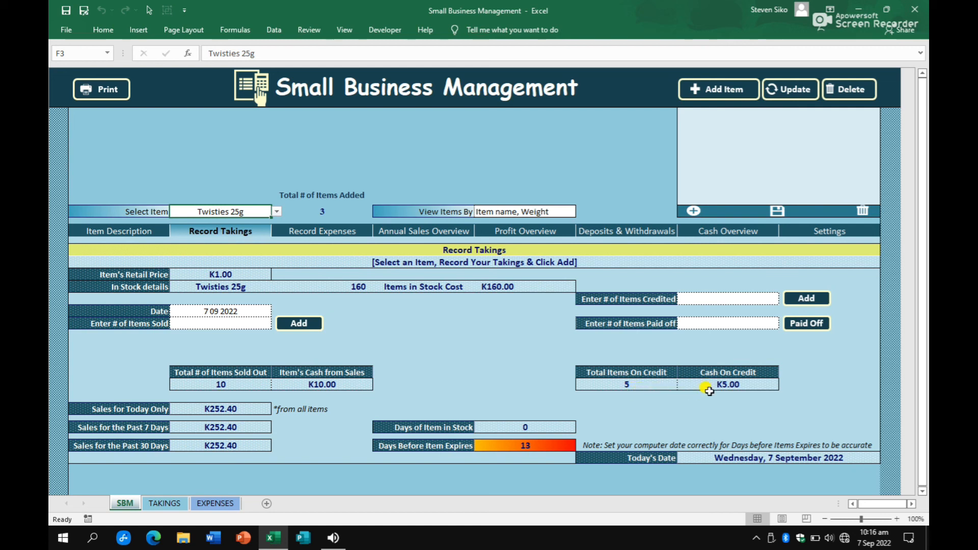
Step: Record 5 credited Twisties 25g items as paid off in the takings record
{"action": "left_click", "coordinate": [732, 324]}
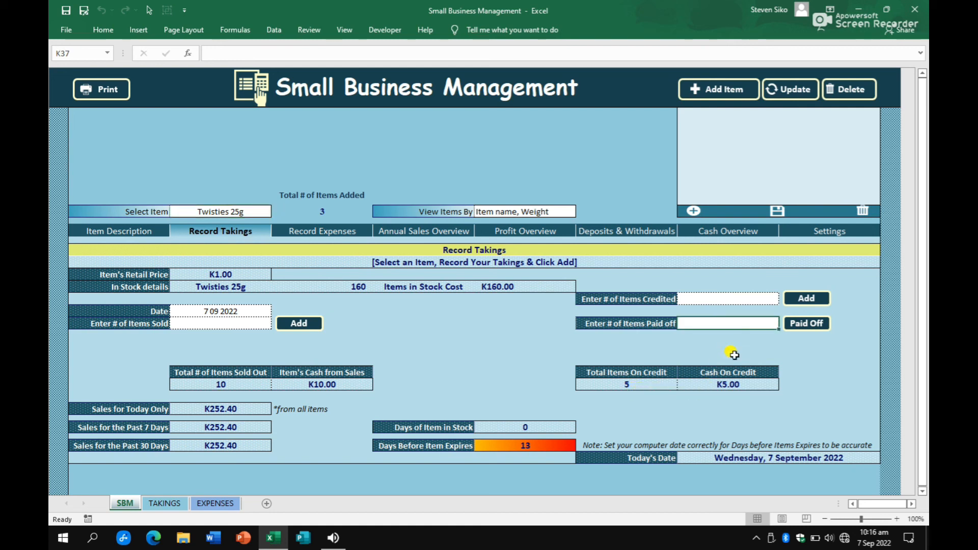
{"action": "type", "text": "5"}
{"action": "left_click", "coordinate": [806, 323]}
Step: Add a sale of 160 Twisties 25g items dated 7 09 2022 to the takings record
{"action": "left_click", "coordinate": [352, 288]}
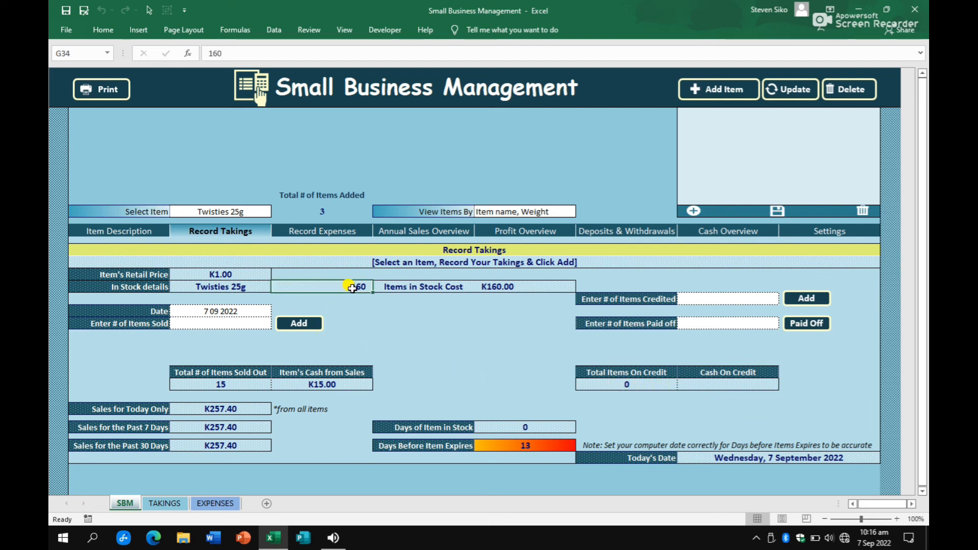
{"action": "left_click", "coordinate": [226, 323]}
{"action": "type", "text": "160"}
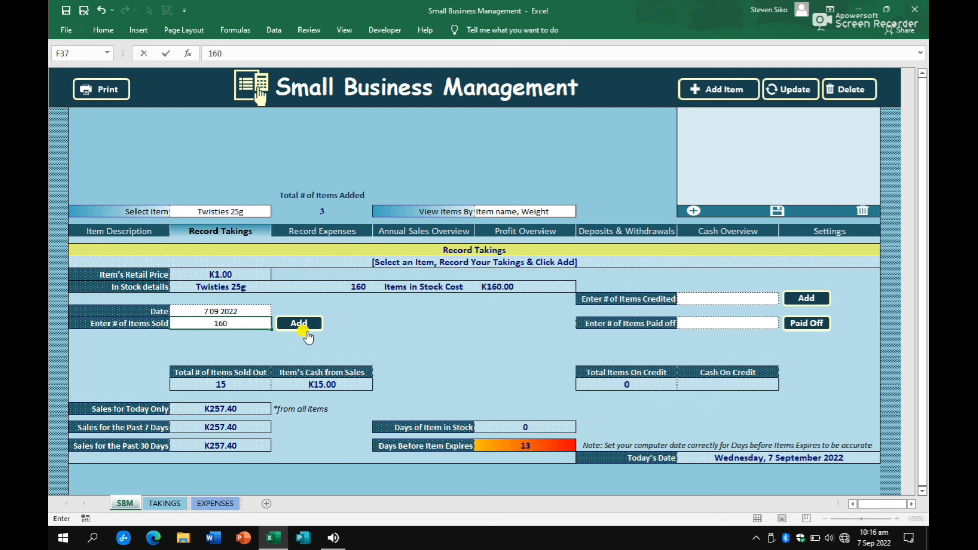
{"action": "left_click", "coordinate": [301, 325]}
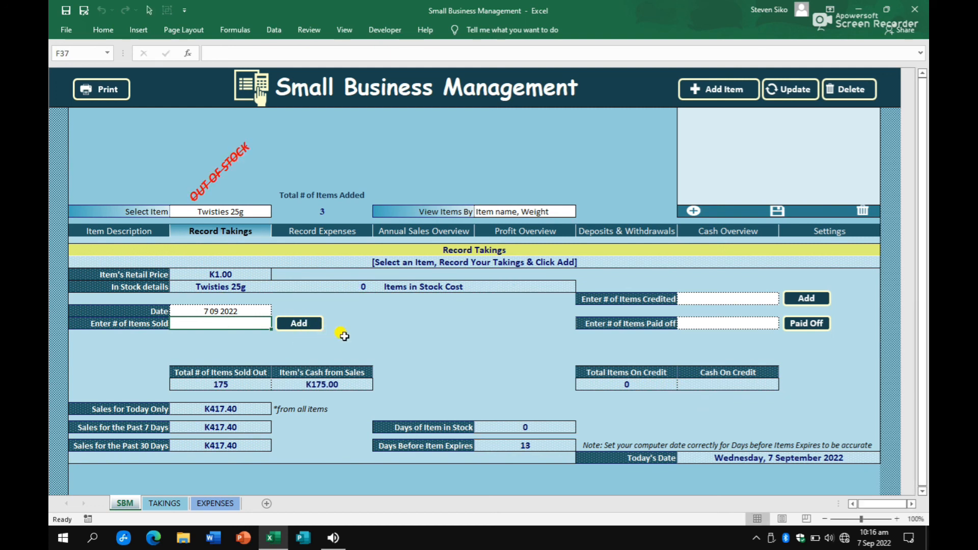
Step: Select Roots Rice 1kg and add a sale of 78 items to its takings record
{"action": "left_click", "coordinate": [248, 212]}
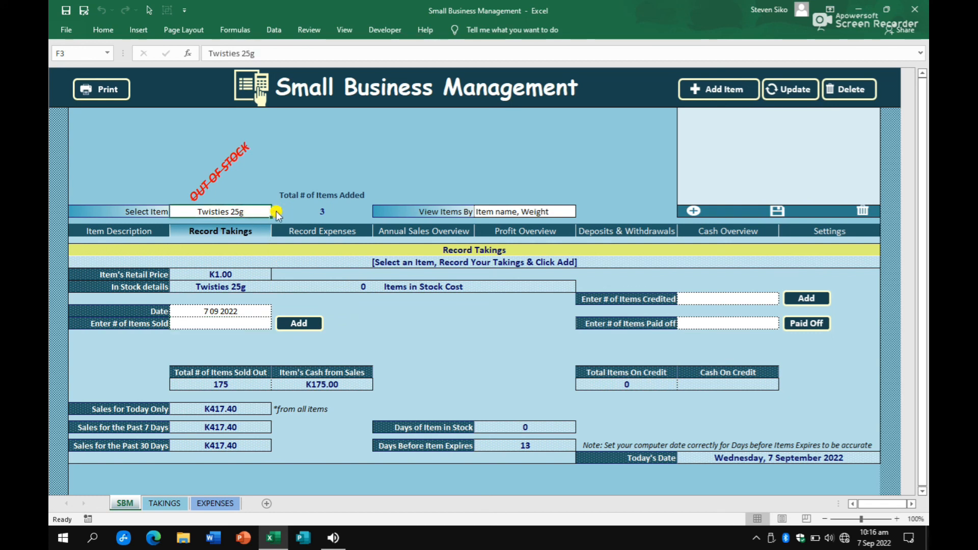
{"action": "left_click", "coordinate": [276, 212]}
{"action": "left_click", "coordinate": [217, 224]}
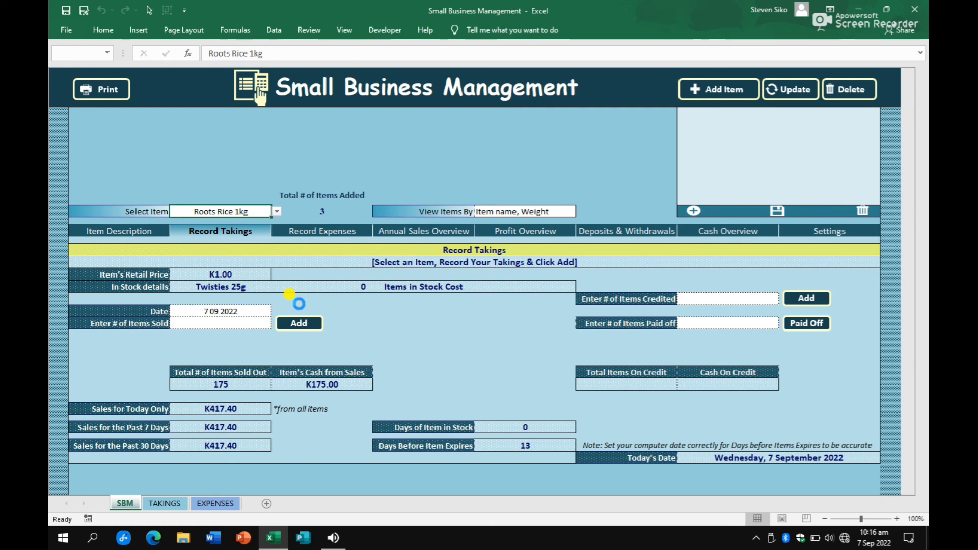
{"action": "left_click", "coordinate": [247, 323]}
{"action": "type", "text": "78"}
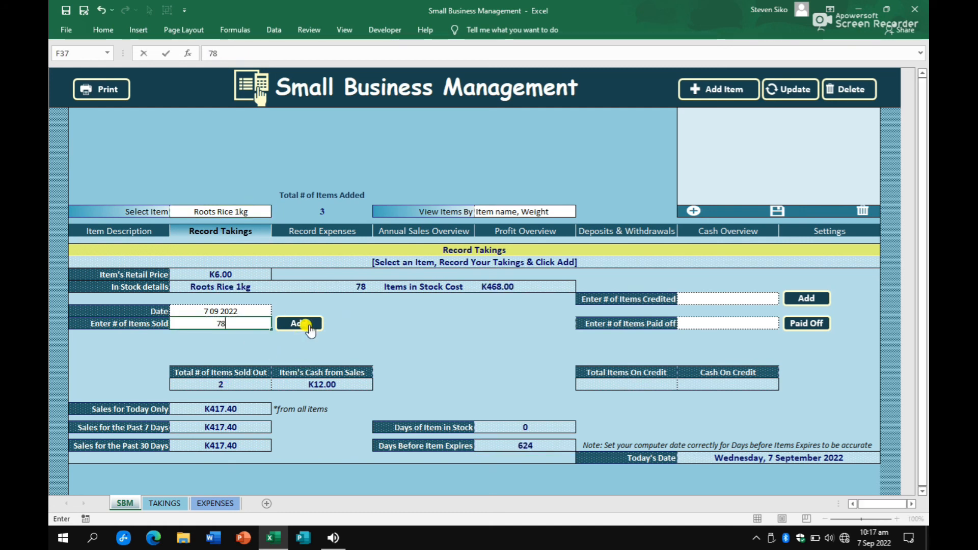
{"action": "left_click", "coordinate": [309, 325]}
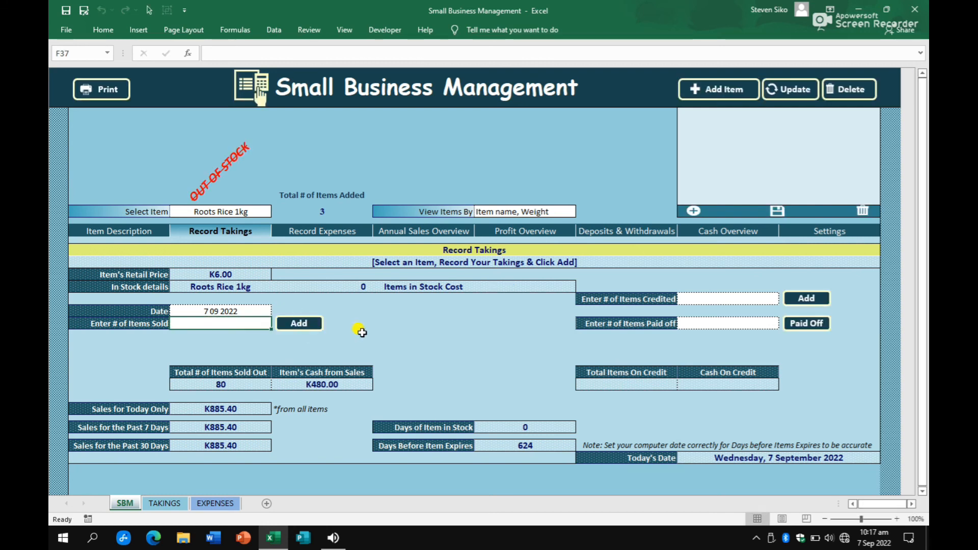
Step: Review the recorded sales in the TAKINGS sheet, including the entry for the paid-off Twisties 25g
{"action": "left_click", "coordinate": [177, 502]}
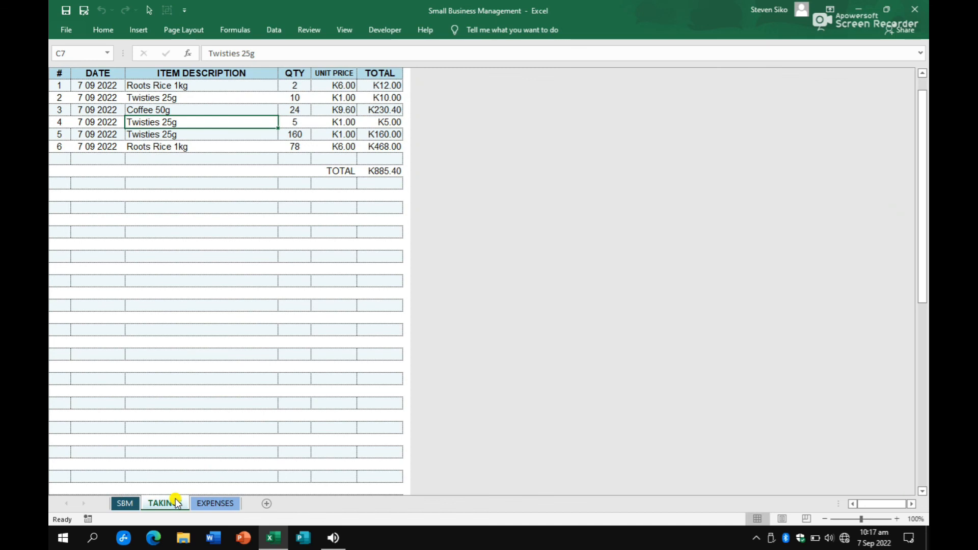
{"action": "left_click", "coordinate": [213, 216]}
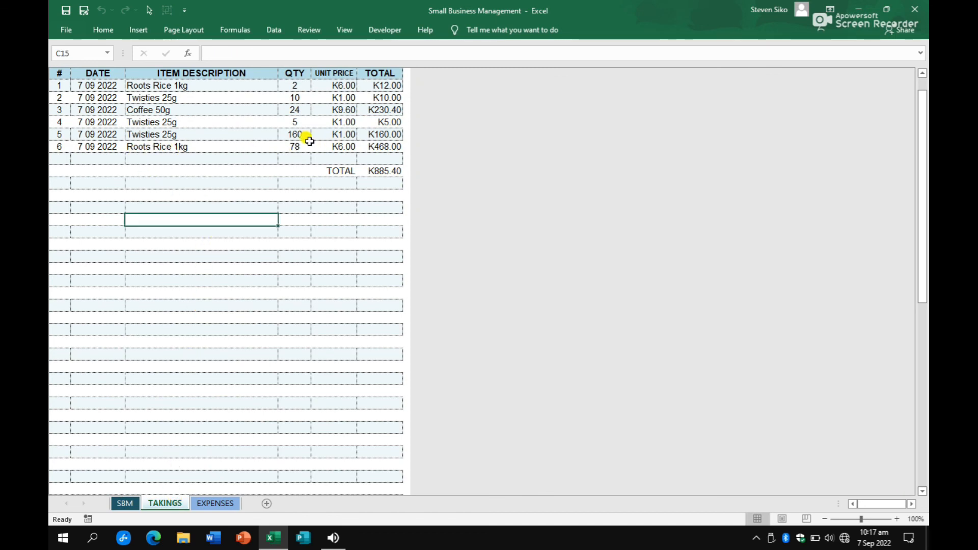
{"action": "left_click", "coordinate": [293, 122]}
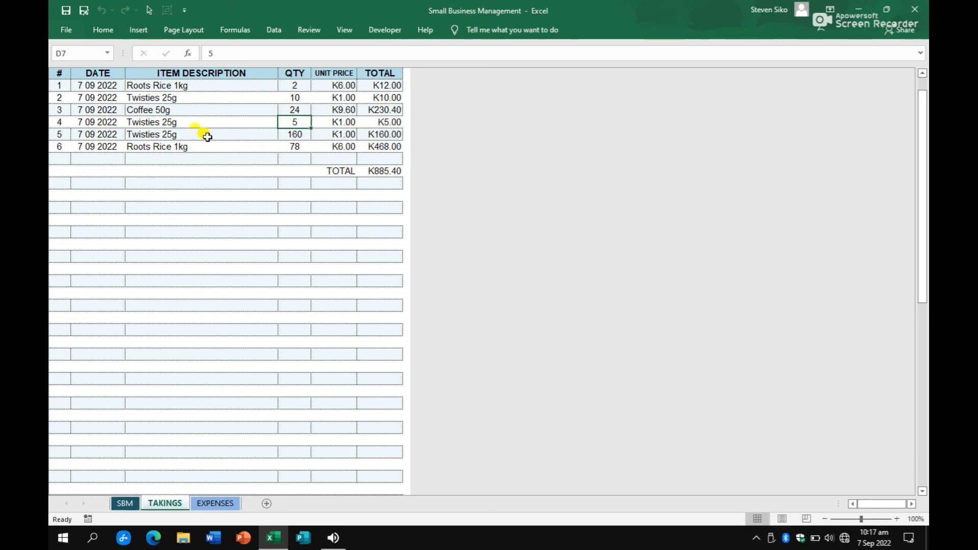
{"action": "left_click", "coordinate": [164, 121]}
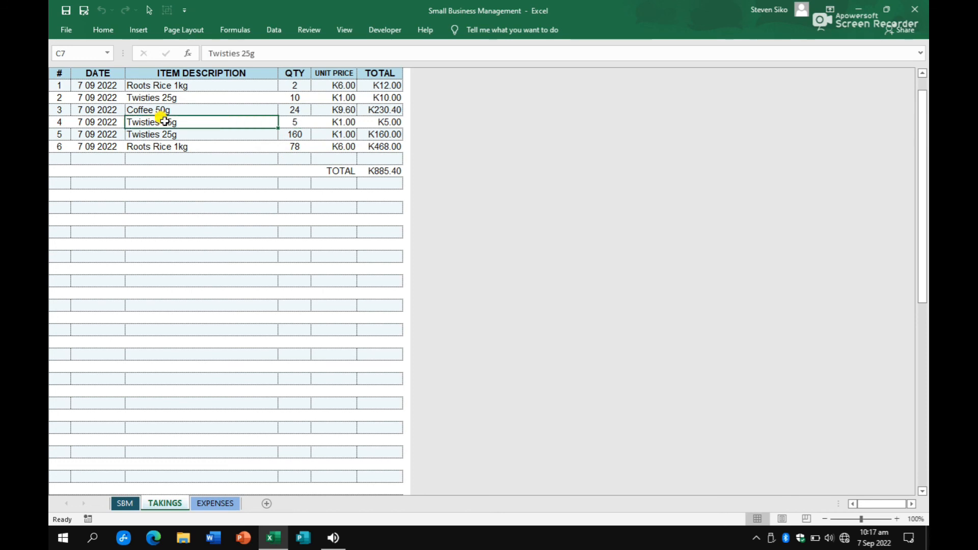
{"action": "left_click", "coordinate": [211, 300]}
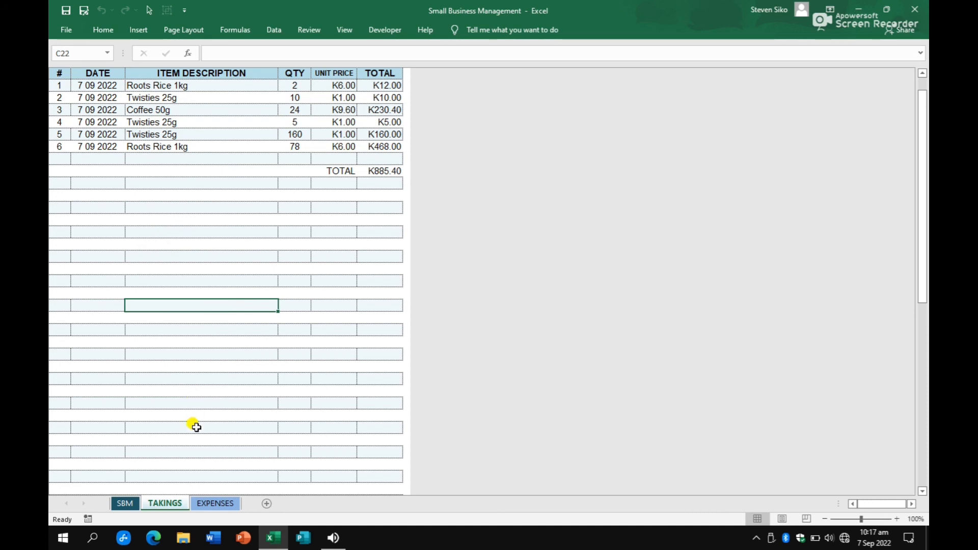
Step: Return to the SBM sheet and check cash on credit, cash in stock, cash on hand and business worth in the cash overview
{"action": "left_click", "coordinate": [125, 503]}
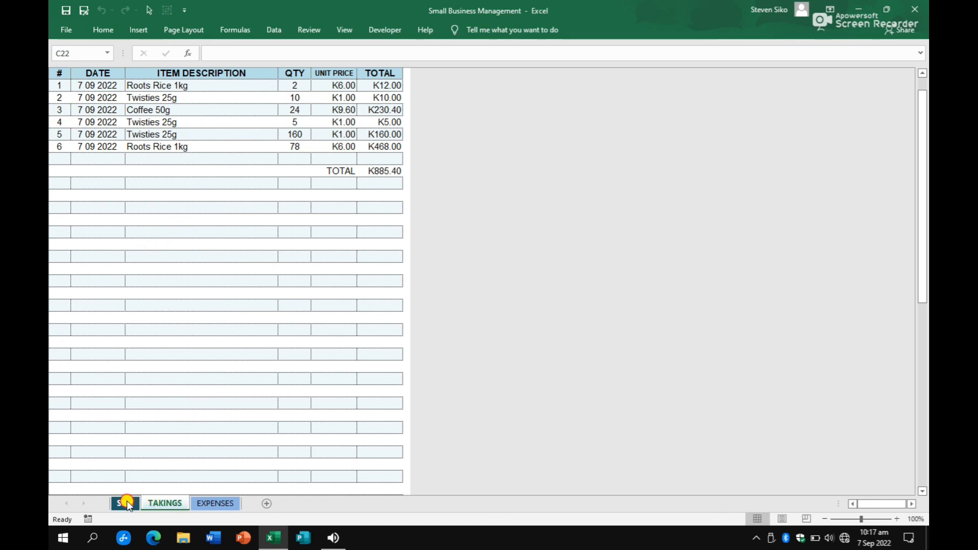
{"action": "left_click", "coordinate": [715, 231]}
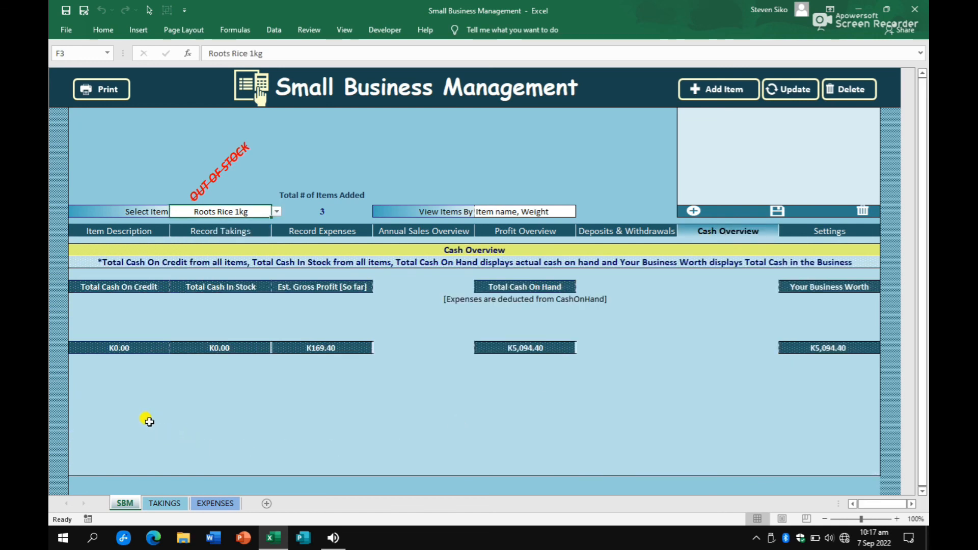
{"action": "left_click", "coordinate": [90, 347]}
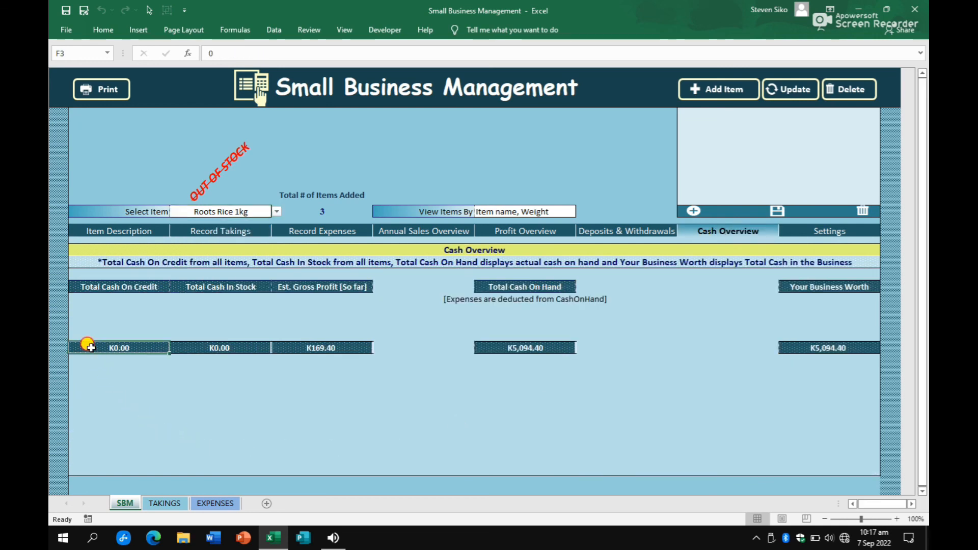
{"action": "left_click", "coordinate": [188, 350]}
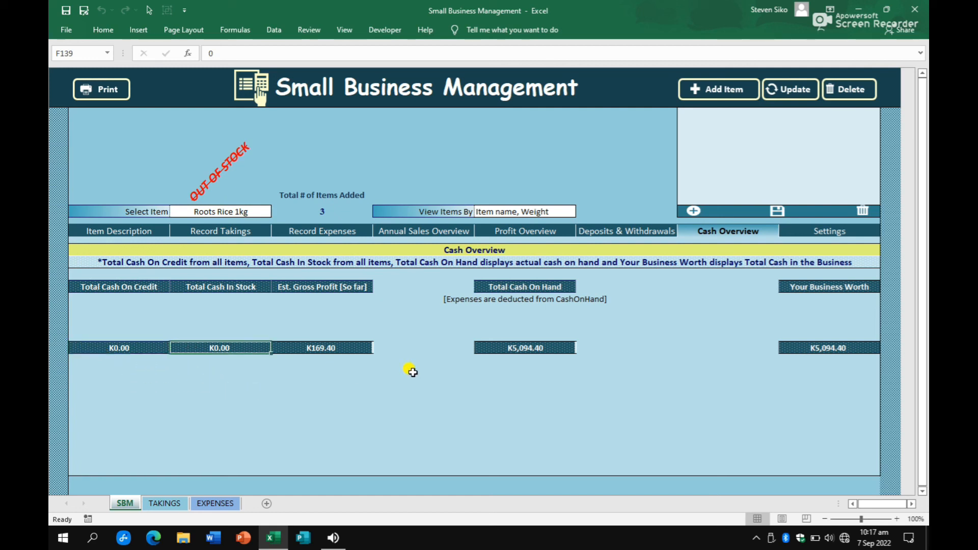
{"action": "left_click", "coordinate": [490, 347]}
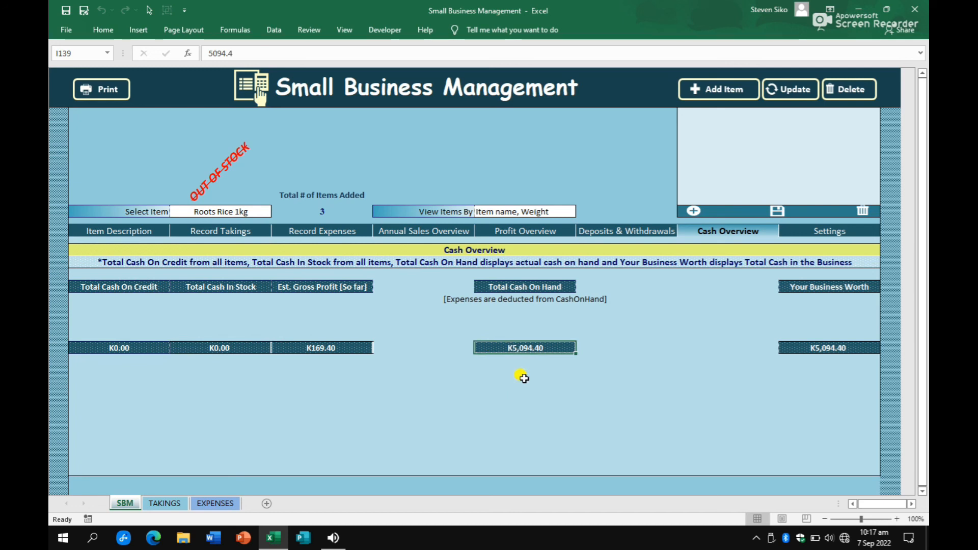
{"action": "left_click", "coordinate": [790, 348]}
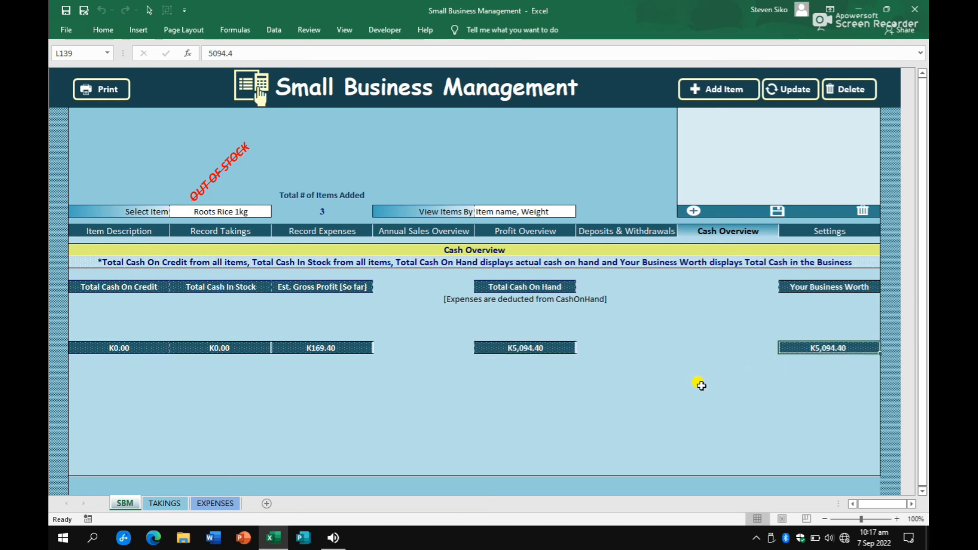
{"action": "left_click", "coordinate": [667, 396]}
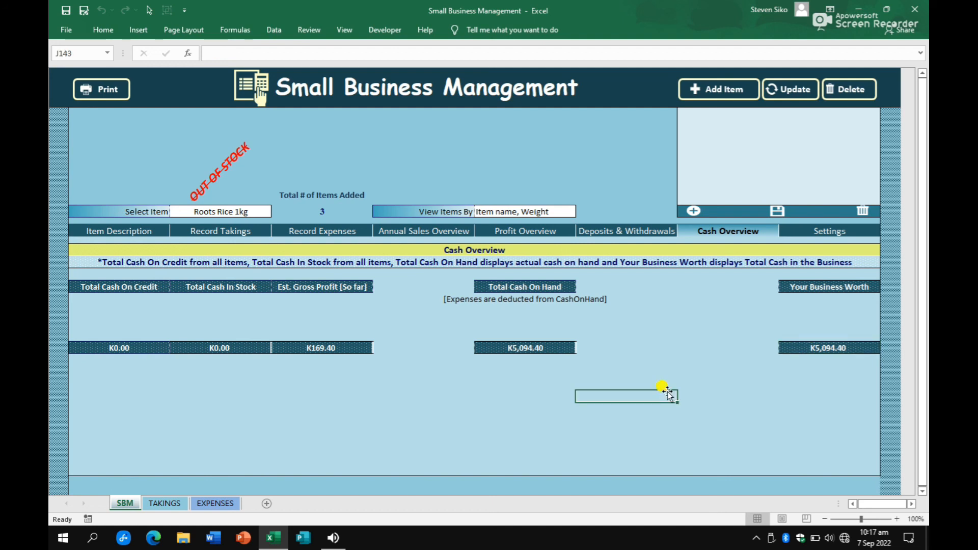
Step: Check the days before Roots Rice 1kg expires in the takings record and view its item description
{"action": "left_click", "coordinate": [241, 231]}
{"action": "left_click", "coordinate": [628, 444]}
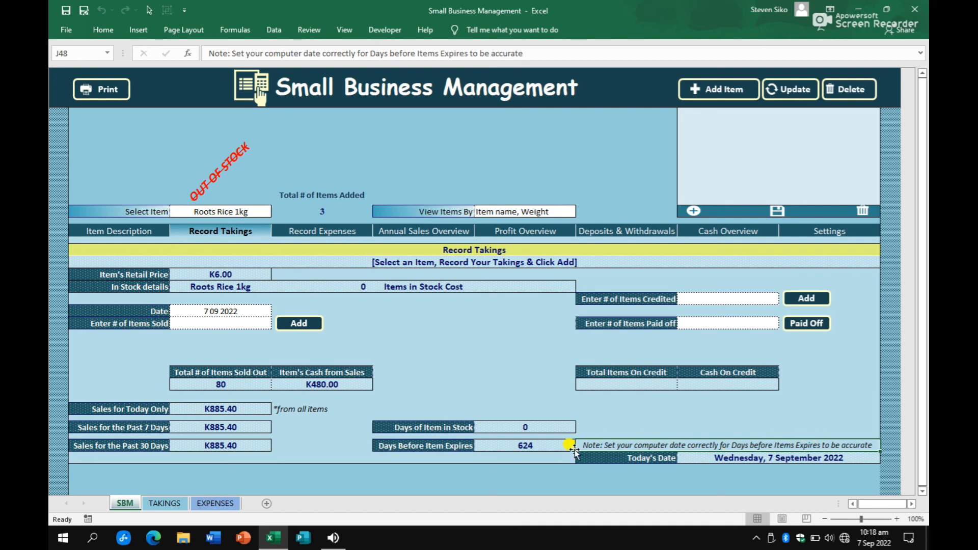
{"action": "left_click", "coordinate": [554, 443]}
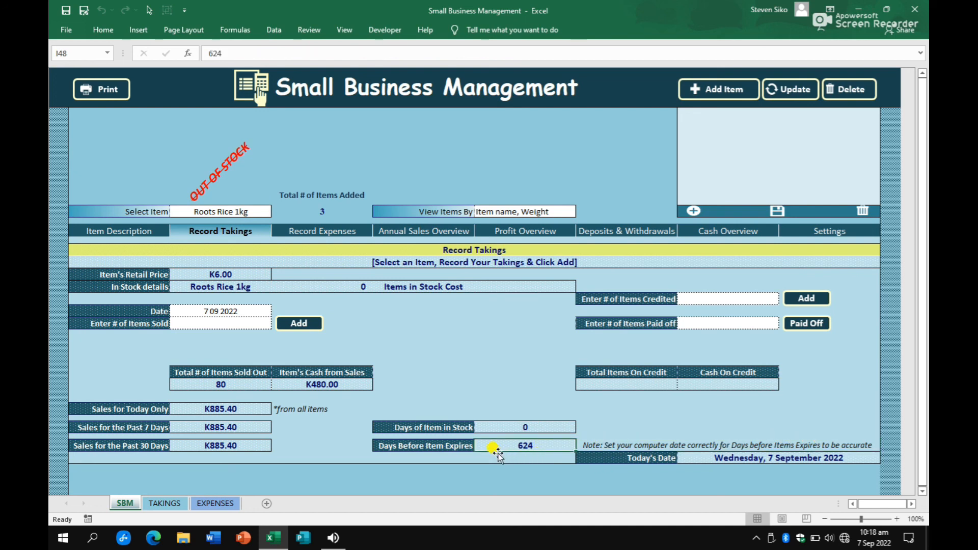
{"action": "left_click", "coordinate": [446, 346]}
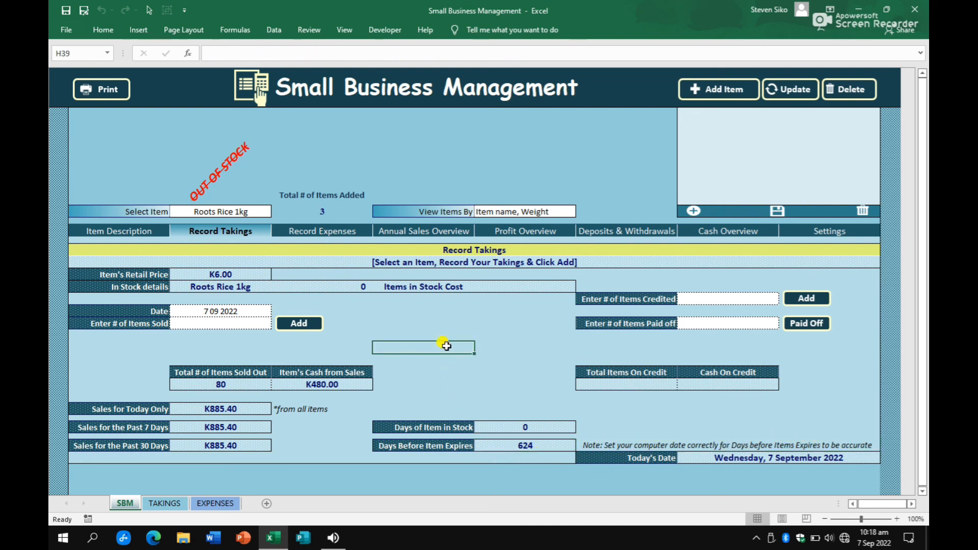
{"action": "left_click", "coordinate": [135, 230]}
{"action": "left_click", "coordinate": [400, 423]}
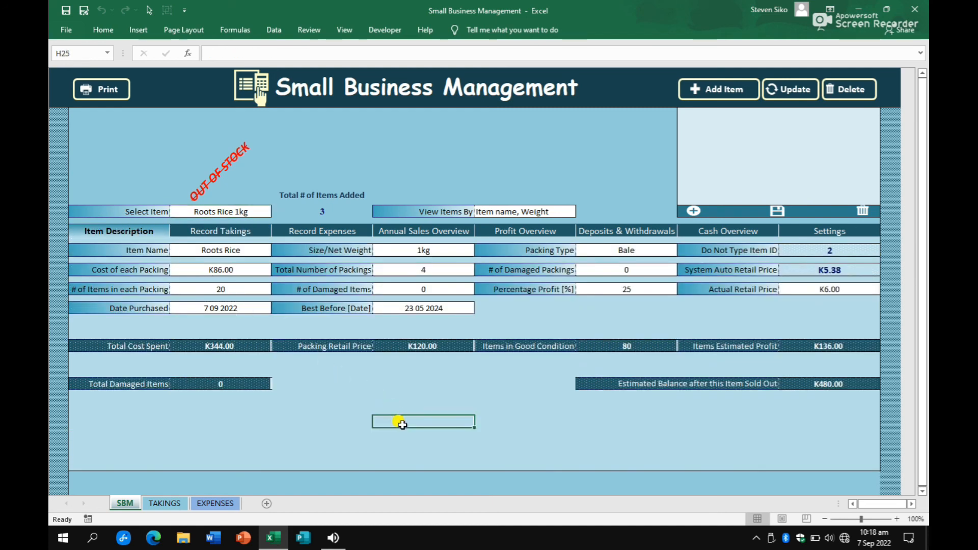